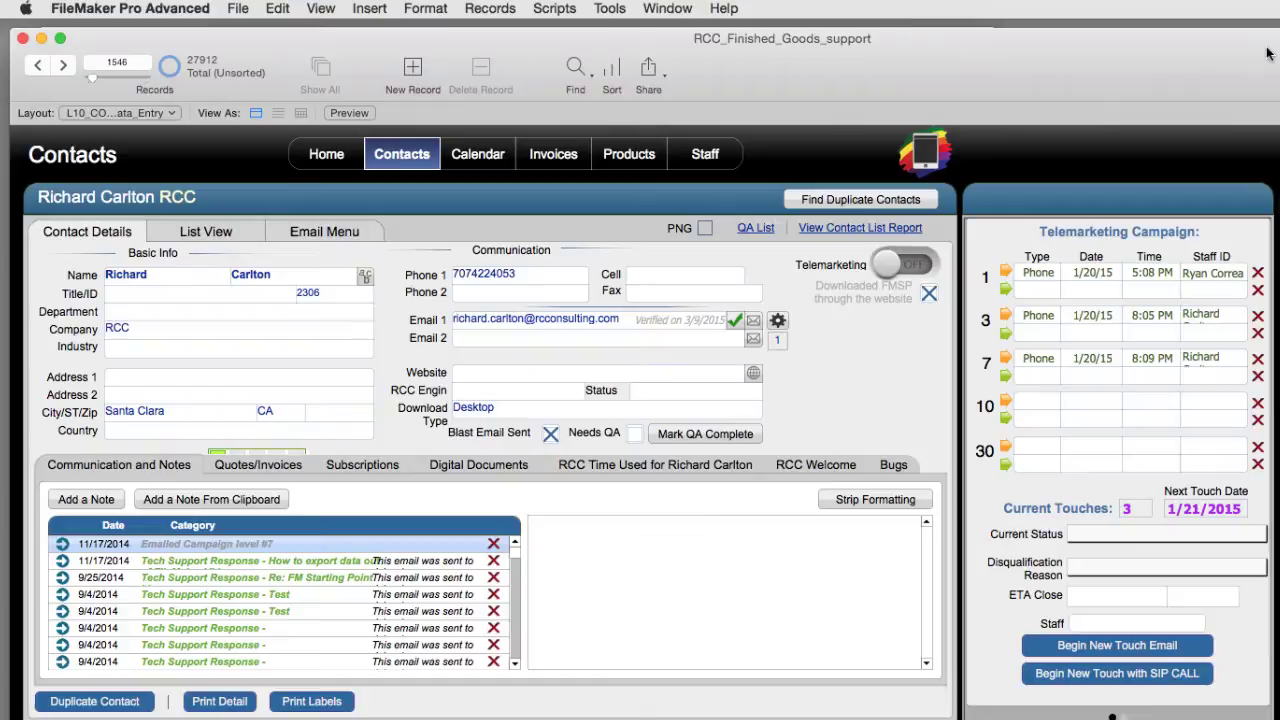
# Look through the bounced-email entries in activity.csv and close the spreadsheet without saving changes.
pyautogui.moveTo(1268, 54); pyautogui.dragTo(1271, 50)
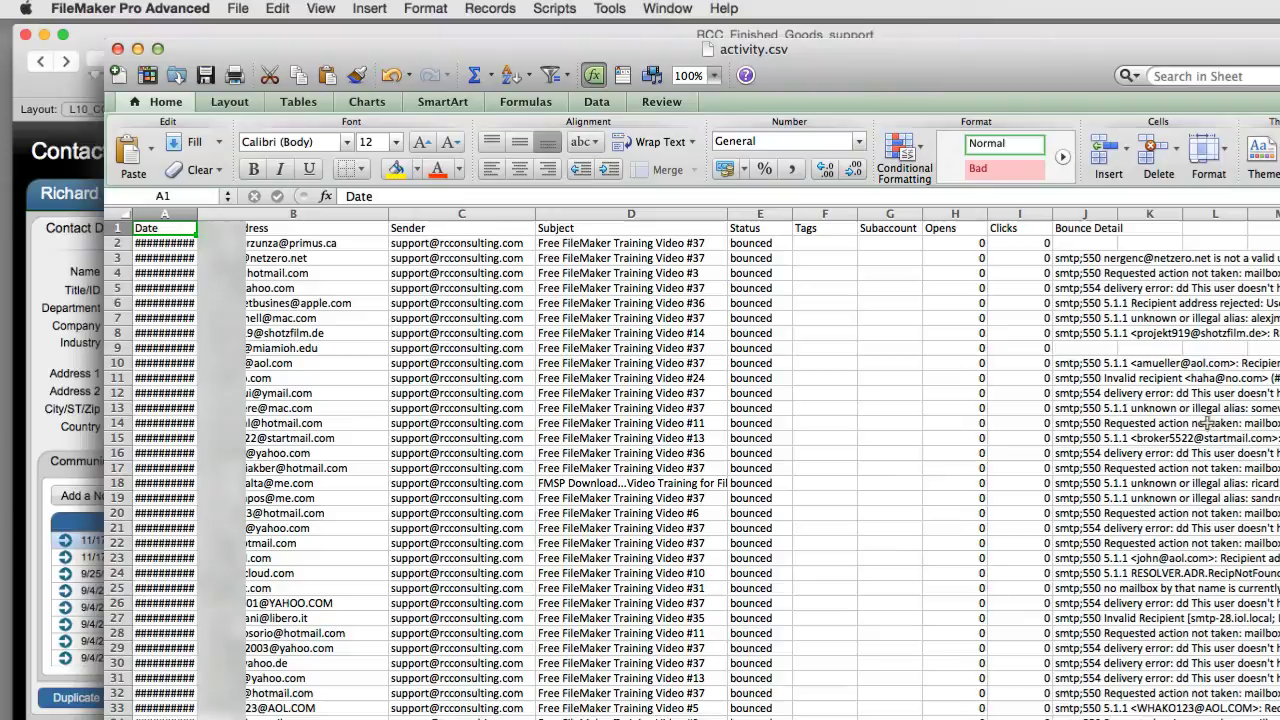
pyautogui.scroll(-4, 1190, 590)
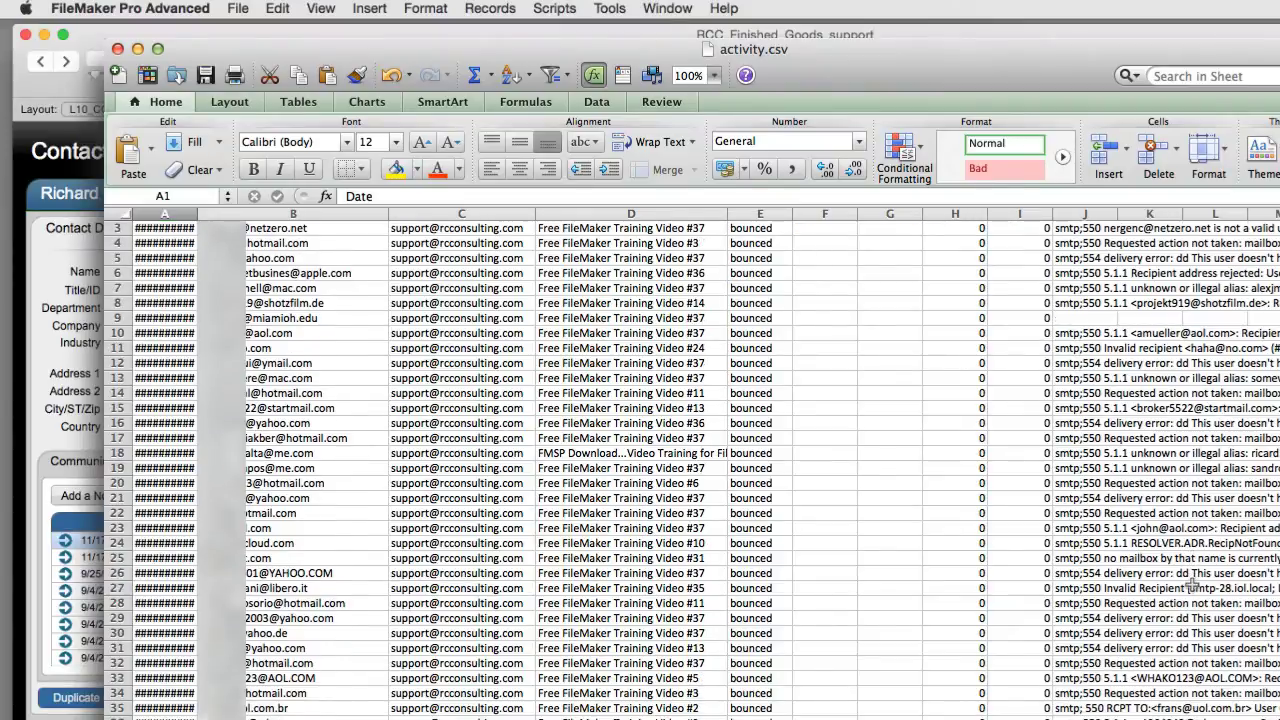
pyautogui.scroll(-3, 1196, 573)
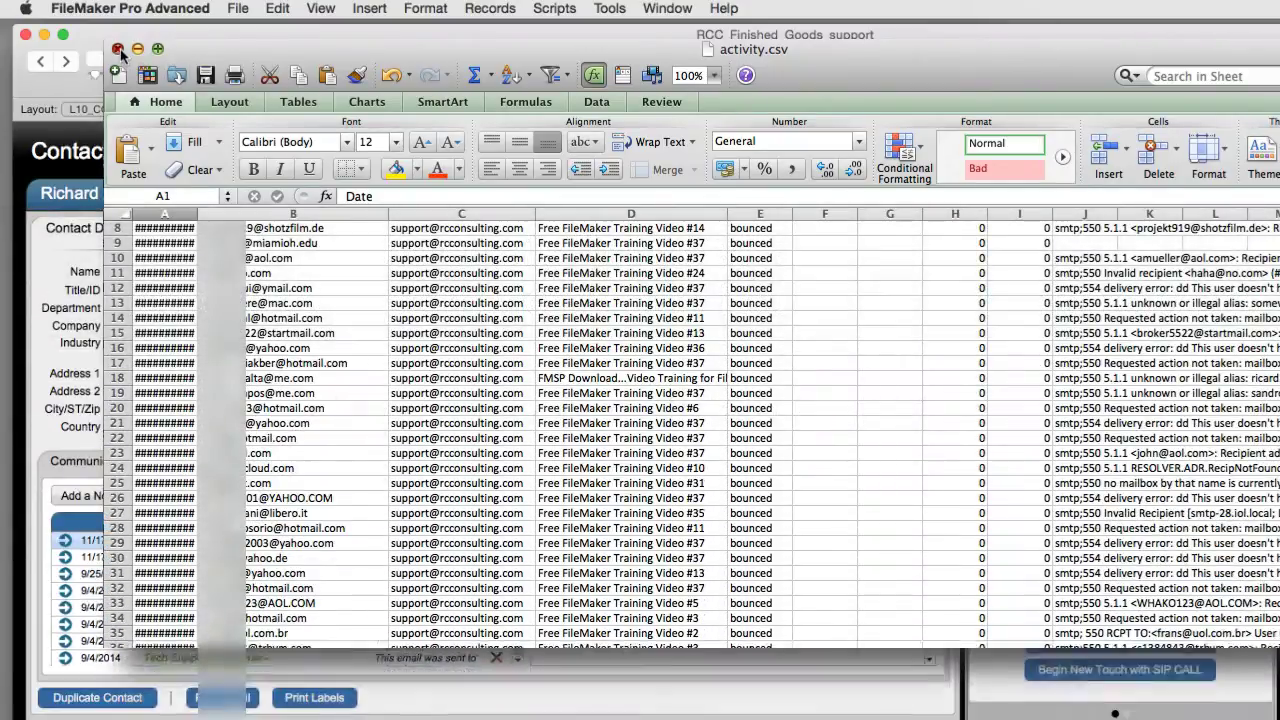
pyautogui.click(118, 49)
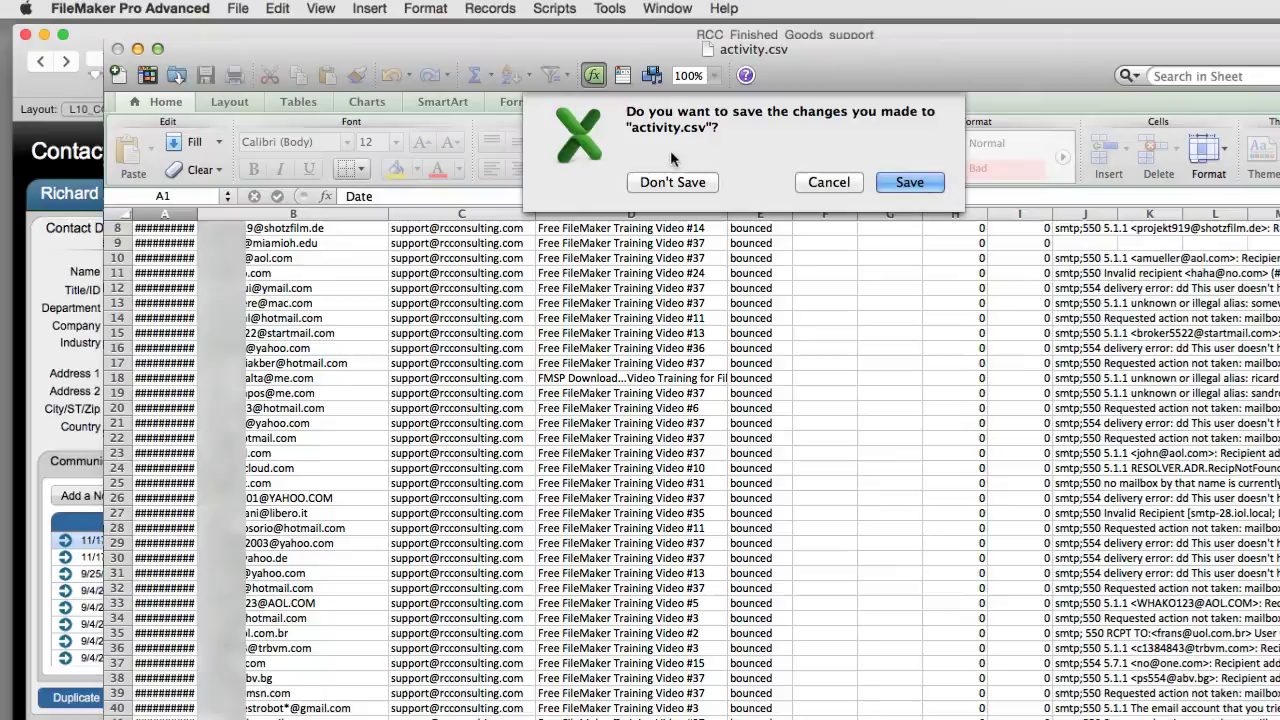
pyautogui.click(672, 182)
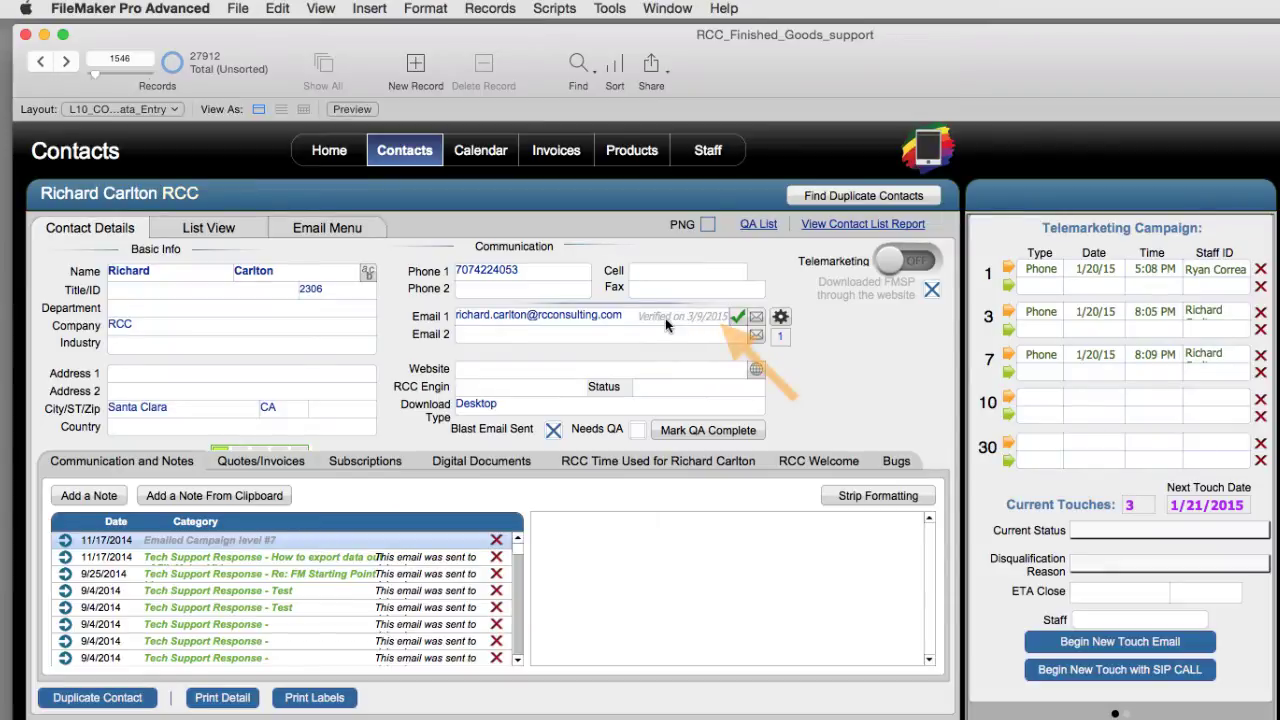
# View the email verification diagnostics for the contact's Email 1 address and close them.
pyautogui.click(780, 317)
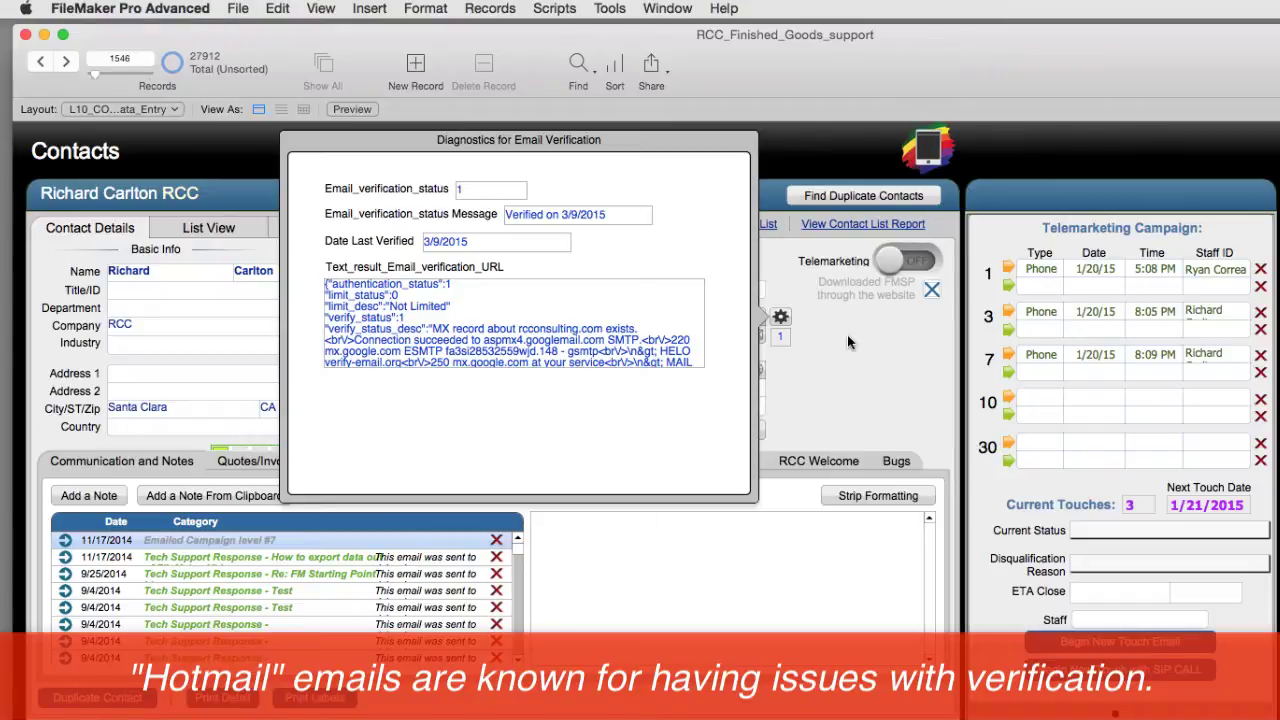
pyautogui.press('Escape')
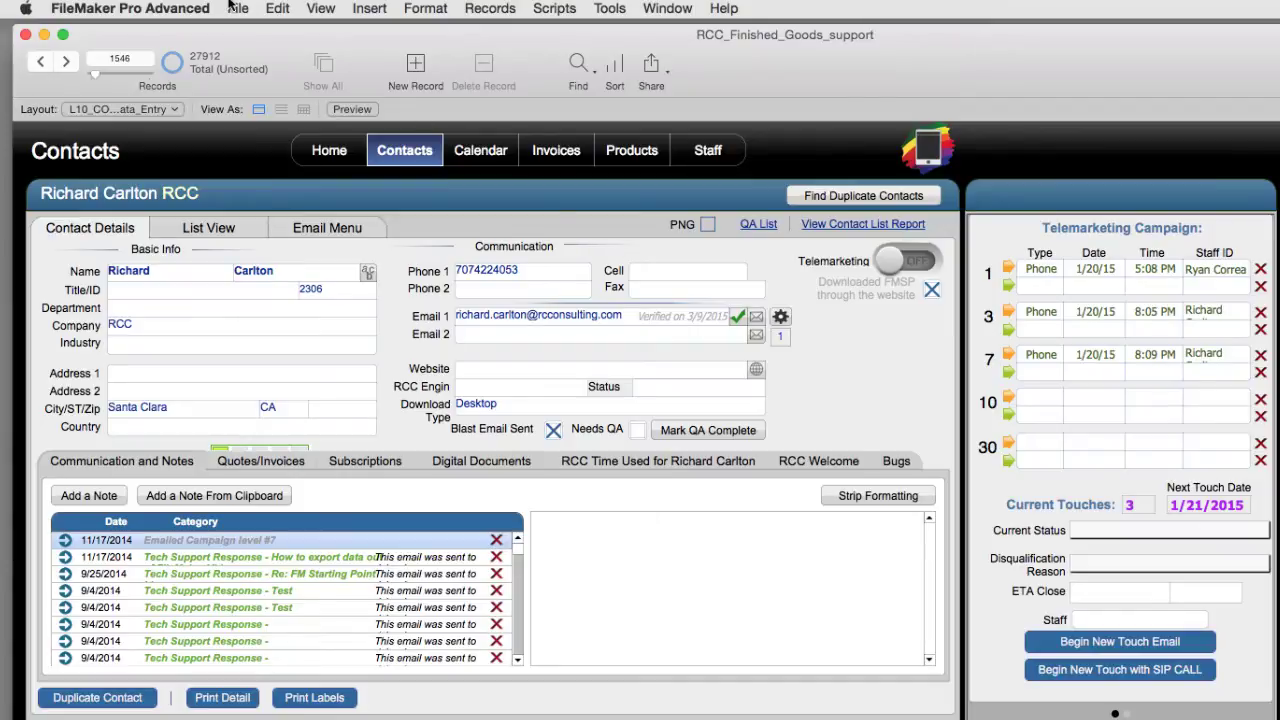
# Create a new table named Email_import_bounce in the database definition.
pyautogui.click(233, 8)
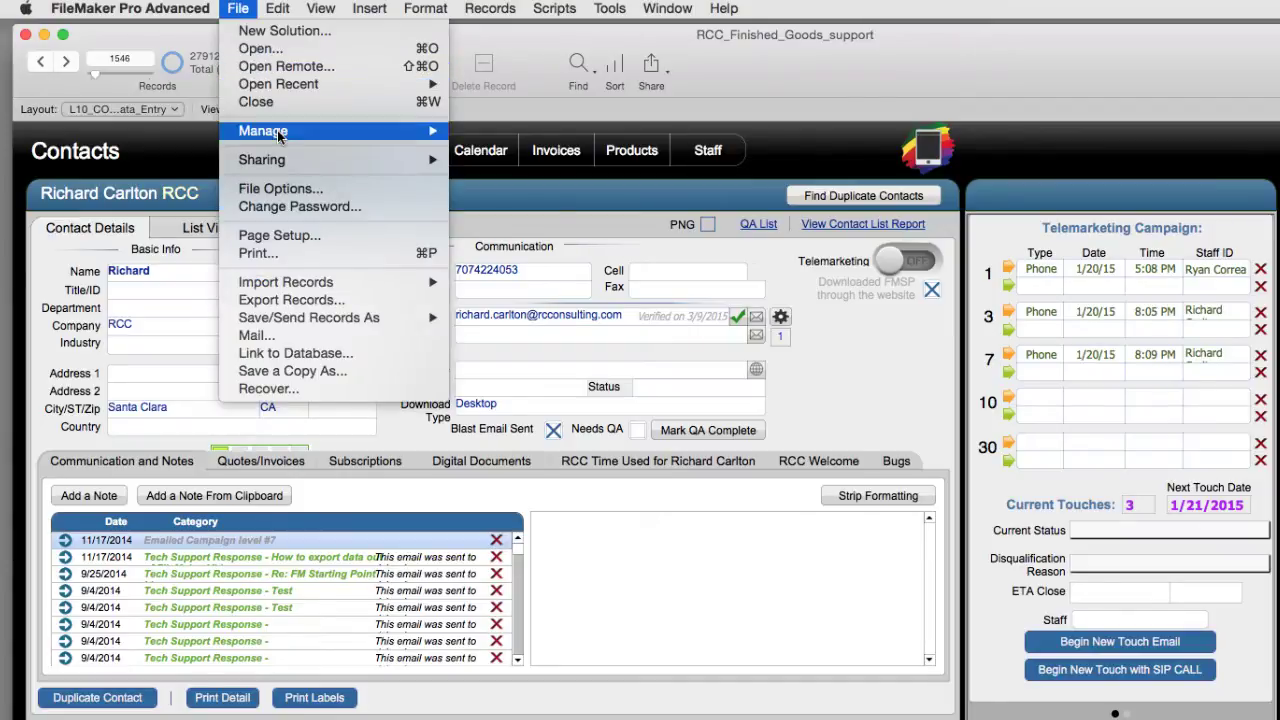
pyautogui.moveTo(278, 131)
pyautogui.click(506, 140)
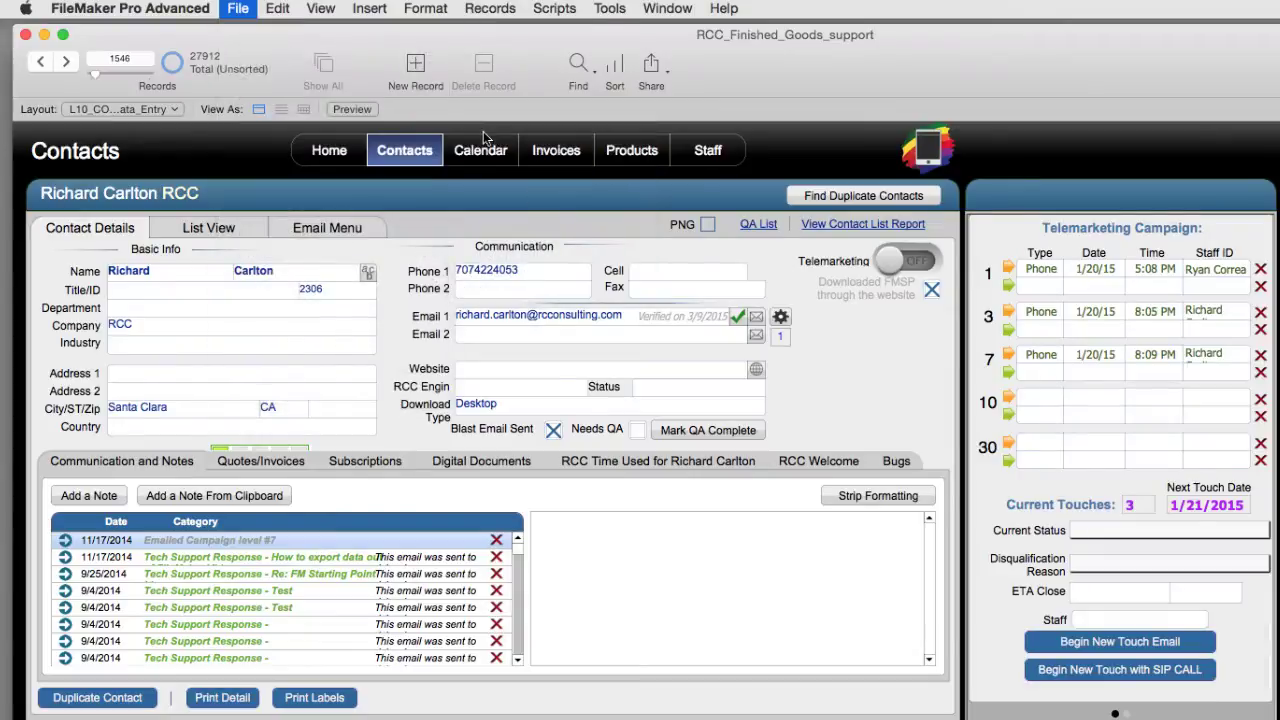
pyautogui.moveTo(527, 30); pyautogui.dragTo(585, 34)
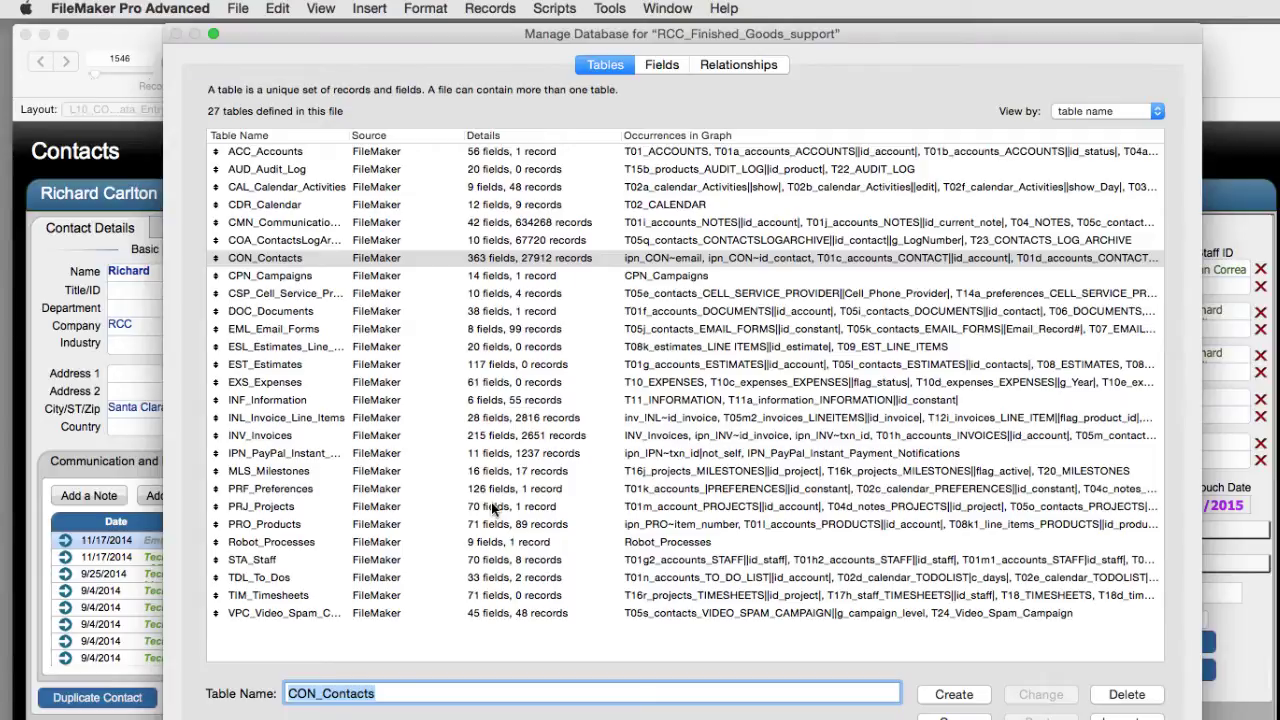
pyautogui.write('Email')
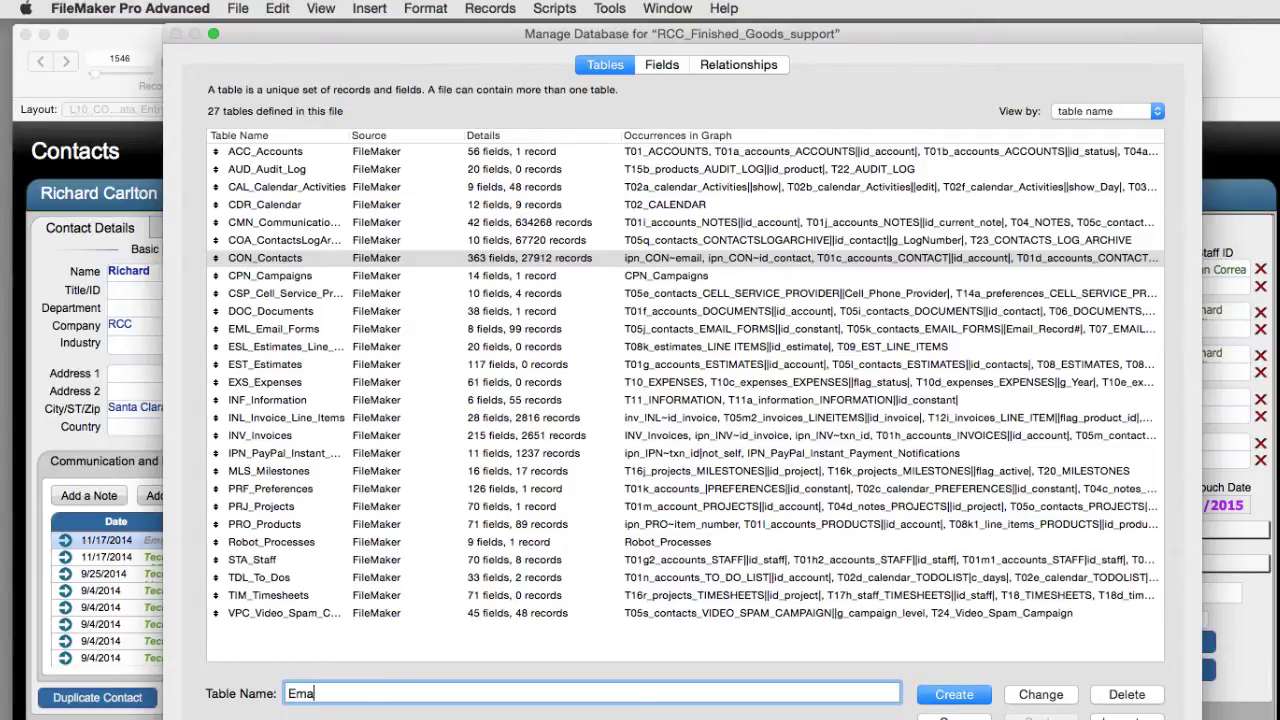
pyautogui.write('_import_bounce')
pyautogui.click(921, 693)
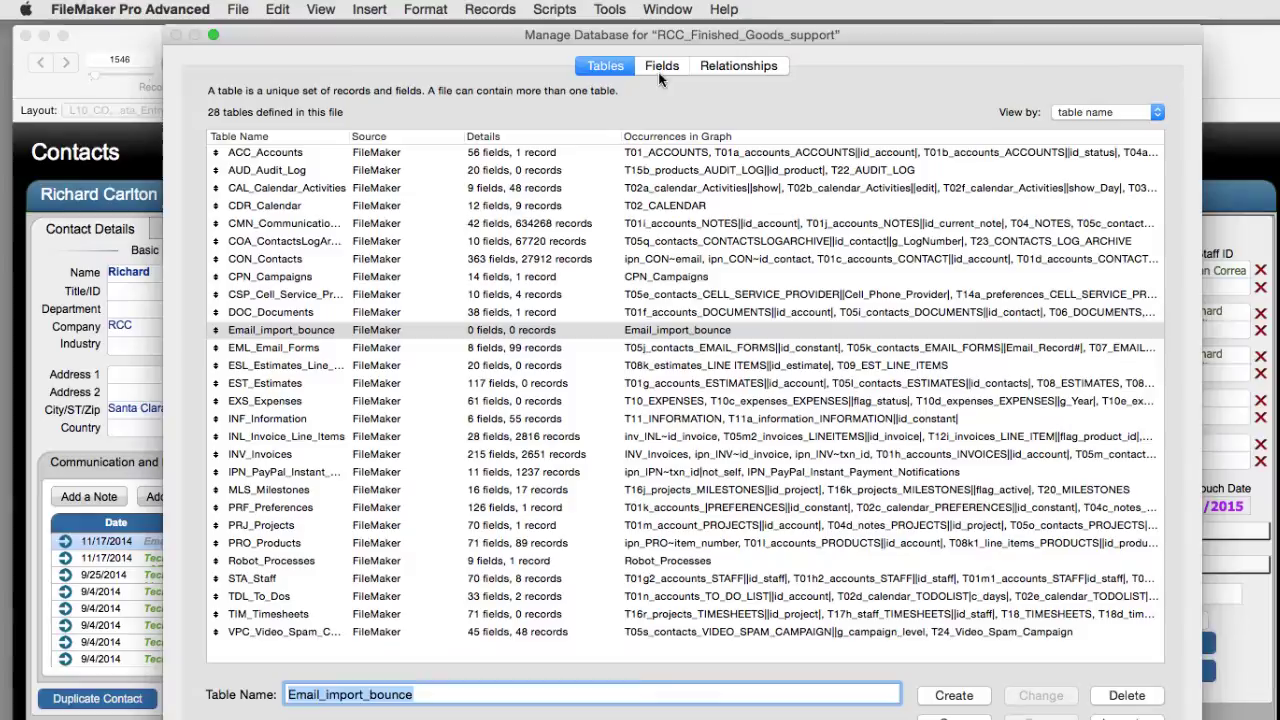
# Add a text field named email_address to the Email_import_bounce table and save the database definition.
pyautogui.click(660, 70)
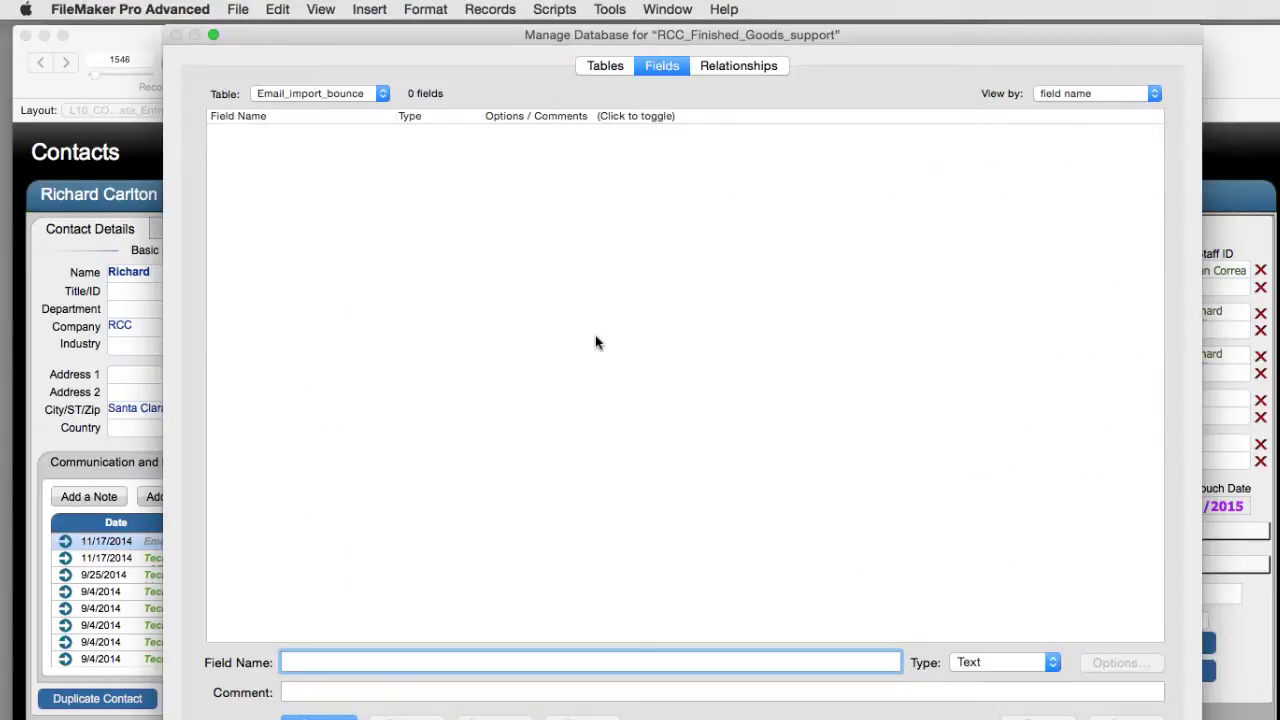
pyautogui.write('email_address')
pyautogui.press('Return')
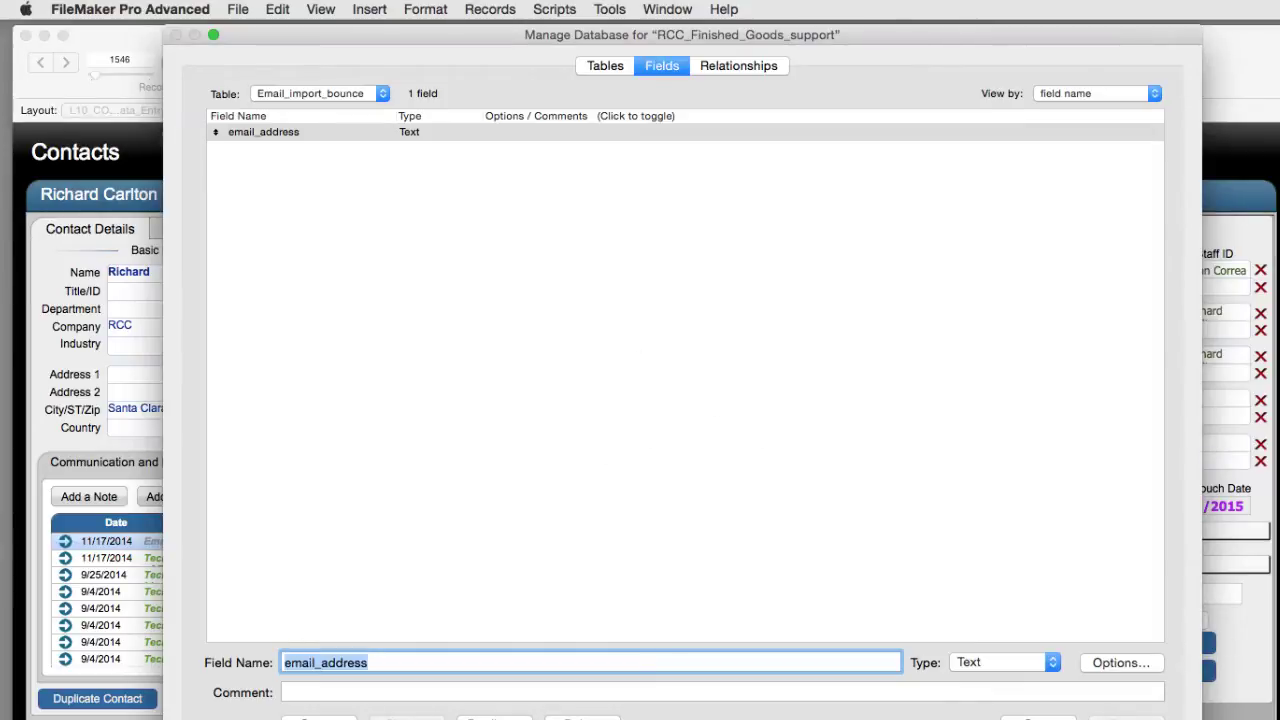
pyautogui.press('Return')
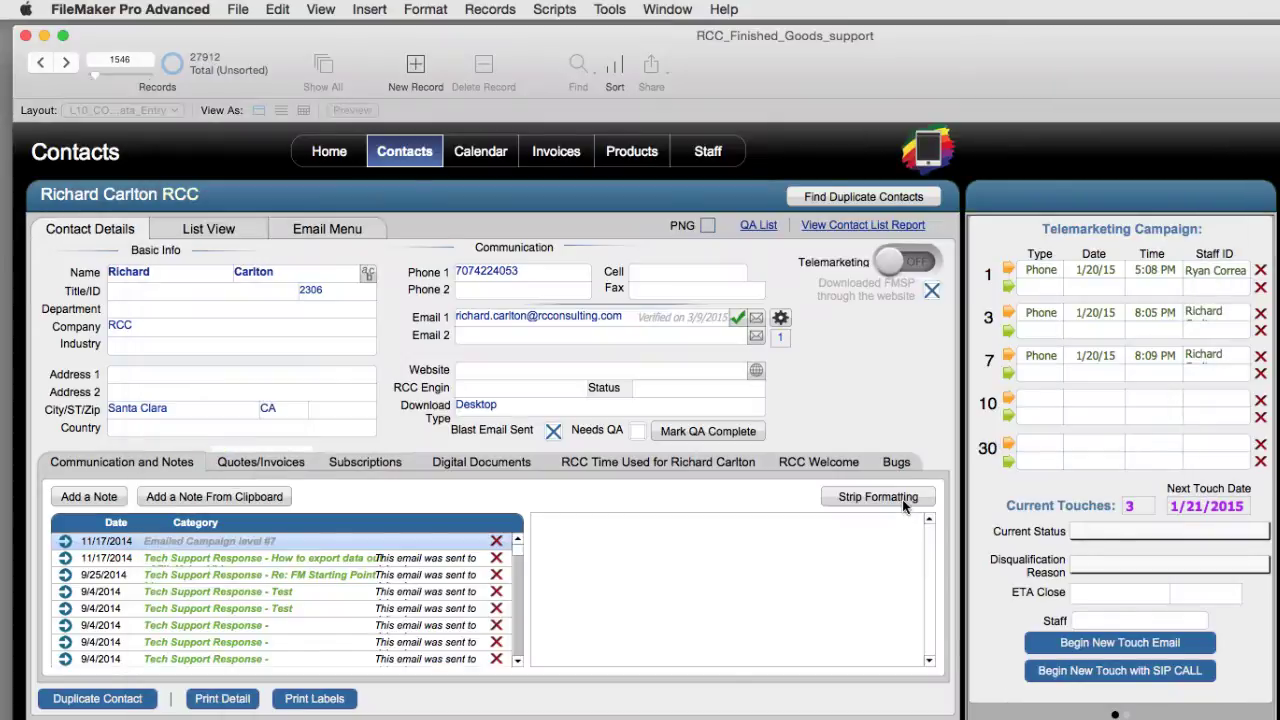
# Go to the Email_Import_bounce layout and choose activity.csv on the Desktop as the source file for a record import.
pyautogui.click(163, 110)
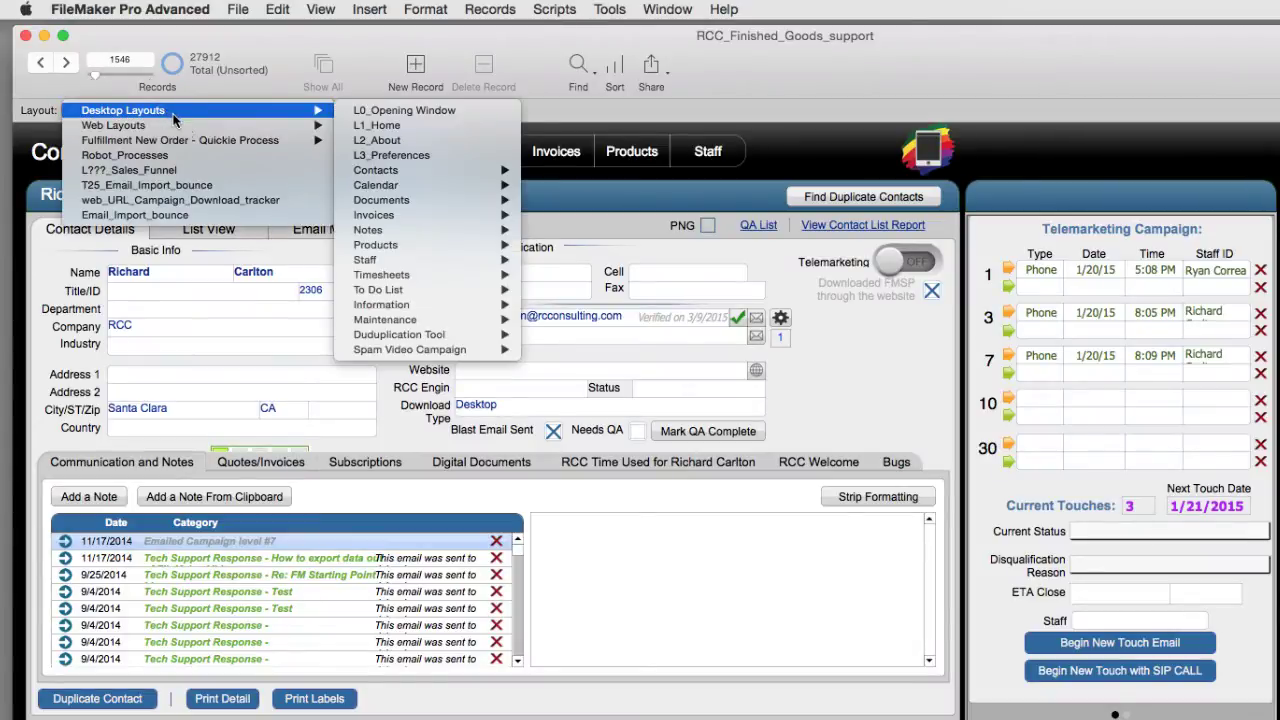
pyautogui.click(203, 216)
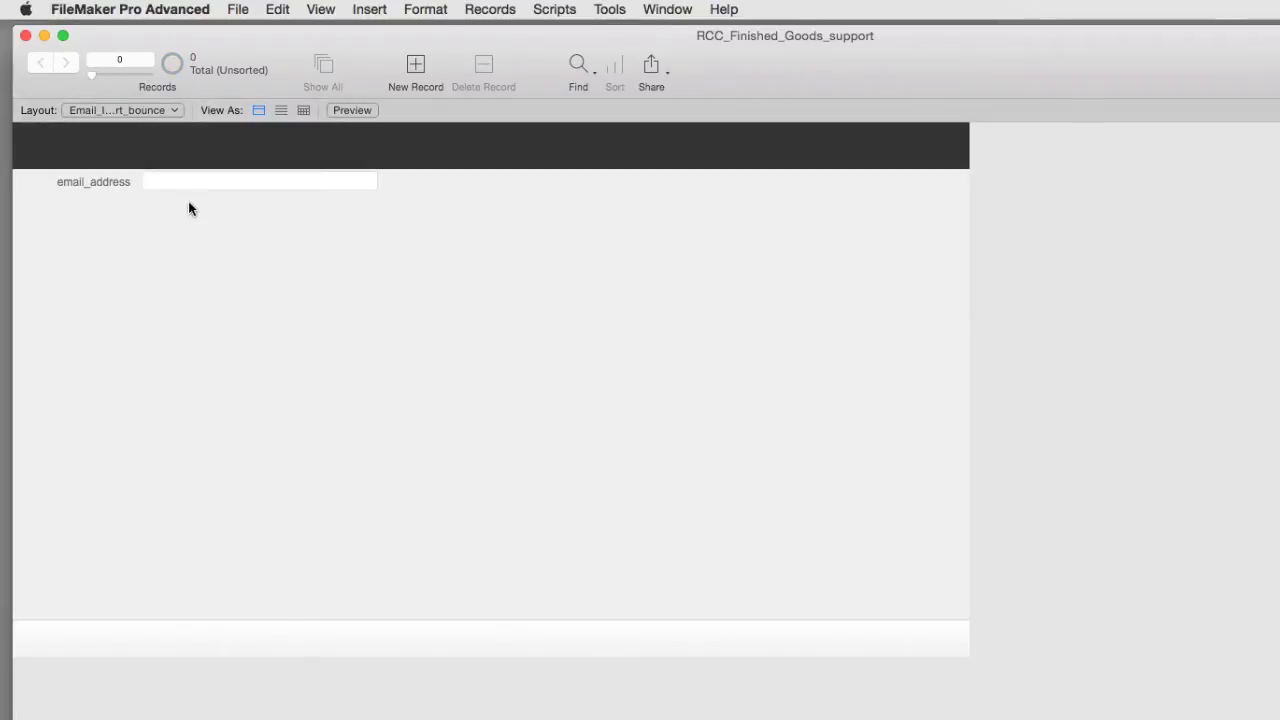
pyautogui.click(236, 9)
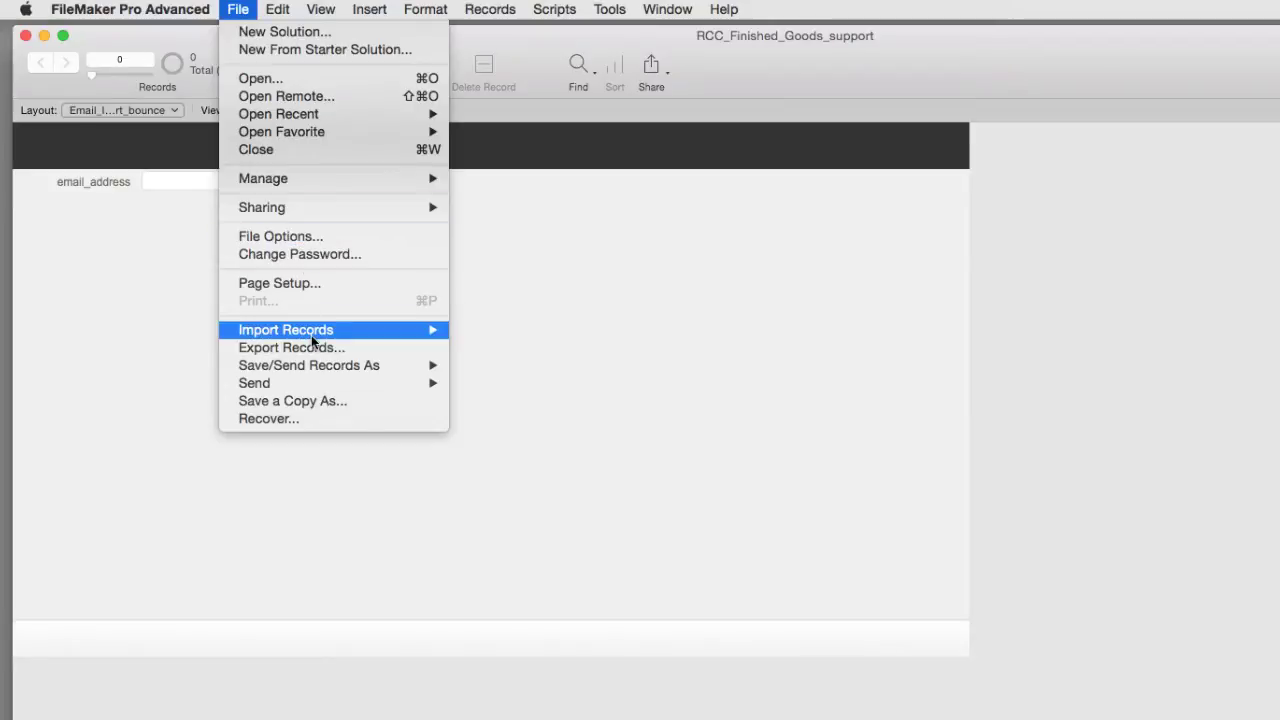
pyautogui.moveTo(311, 335)
pyautogui.click(538, 329)
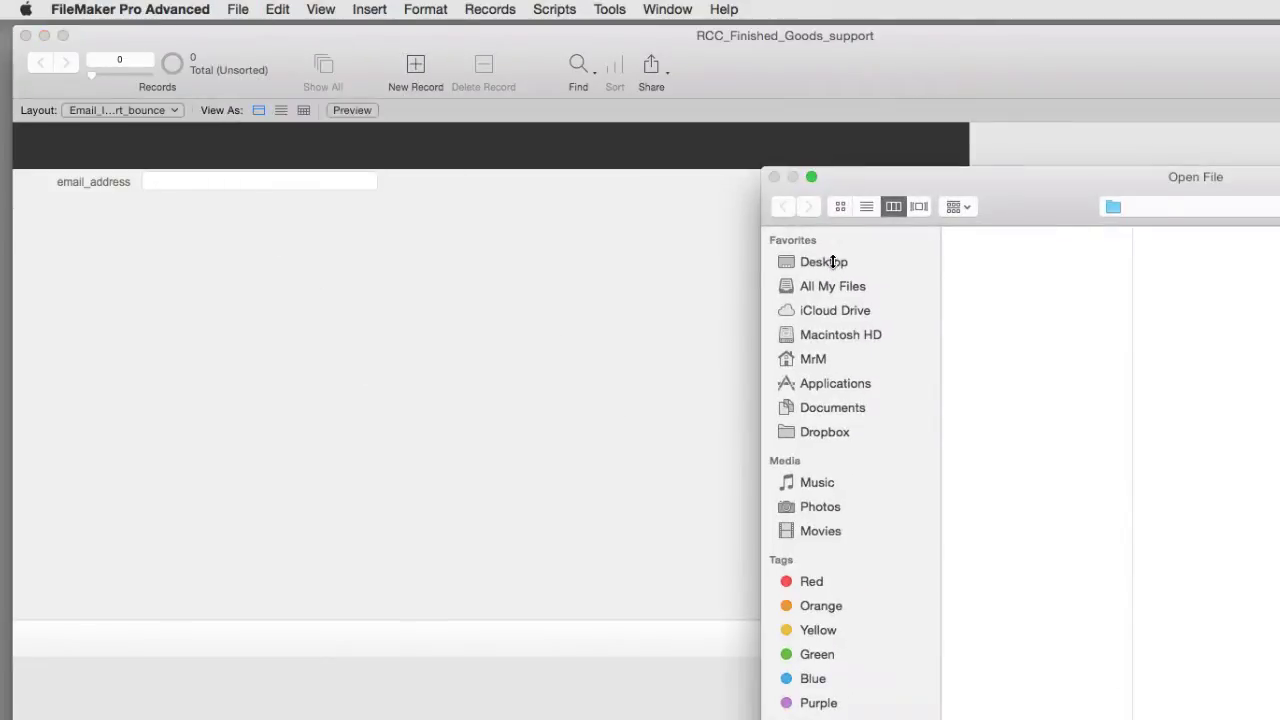
pyautogui.click(833, 261)
pyautogui.moveTo(1057, 204); pyautogui.dragTo(749, 67)
pyautogui.click(708, 569)
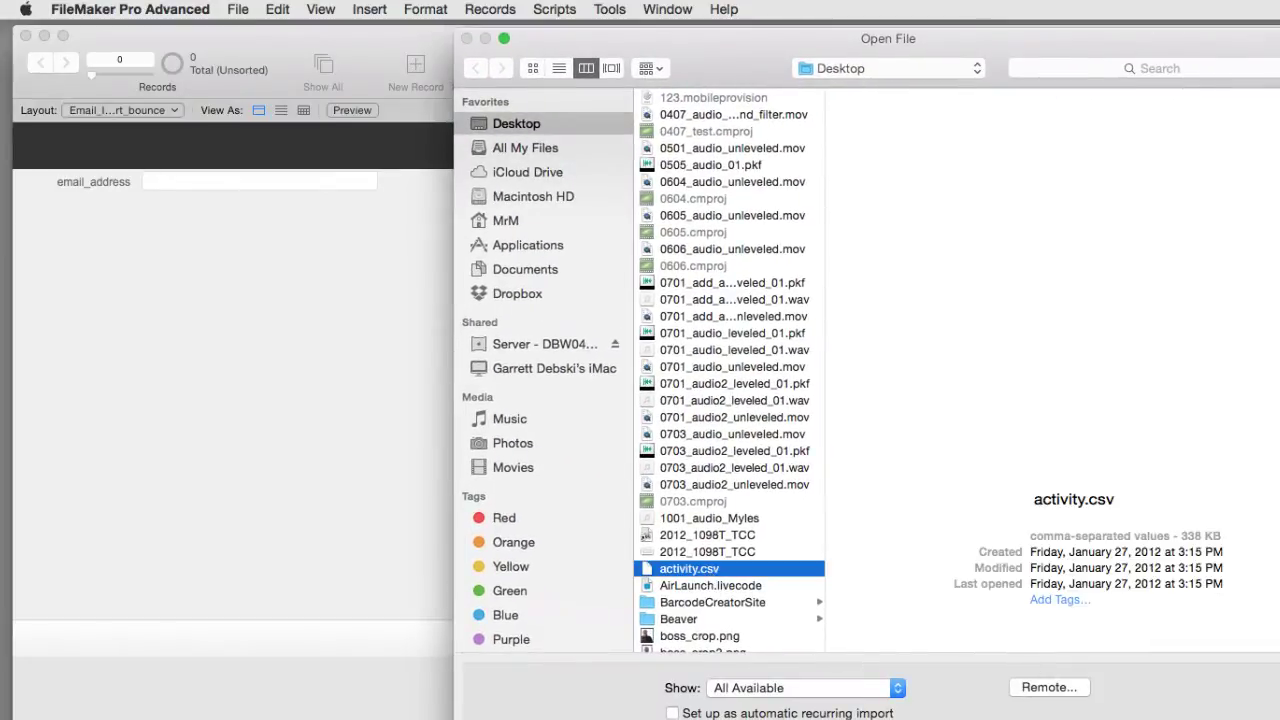
pyautogui.press('Return')
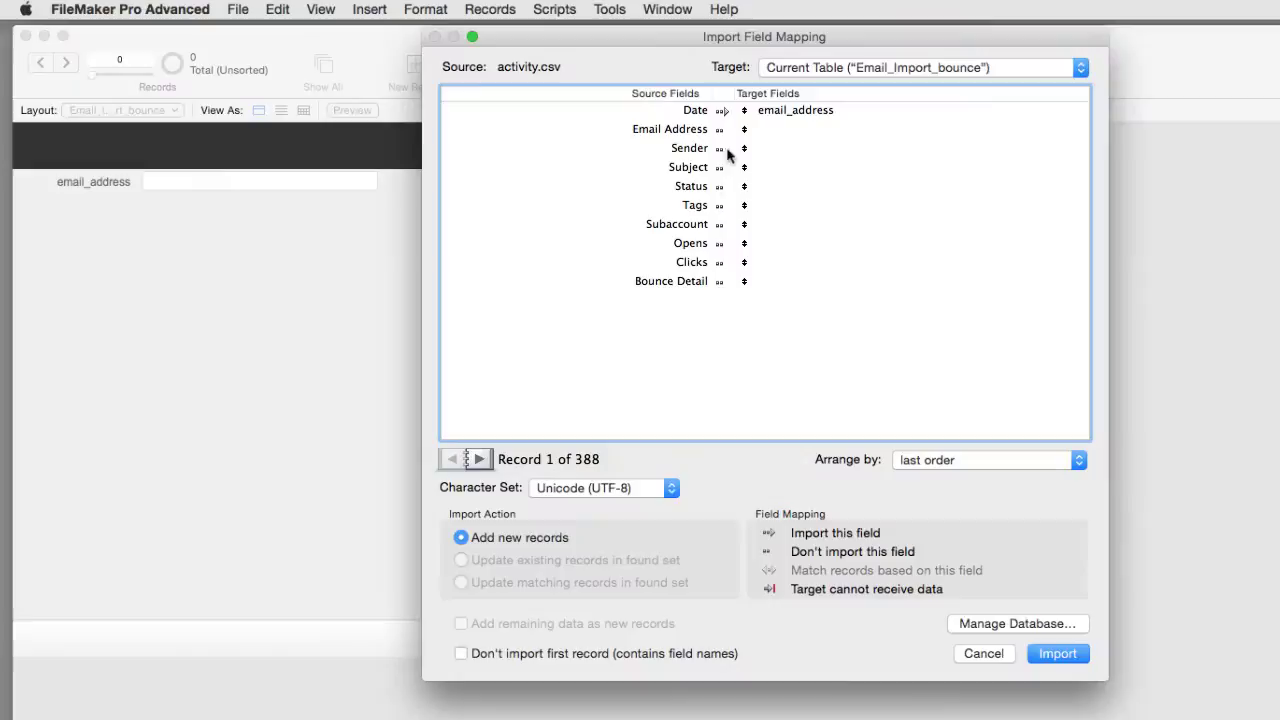
# Map the Email Address source field to the email_address target field in the import.
pyautogui.click(741, 113)
pyautogui.moveTo(741, 113); pyautogui.dragTo(743, 139)
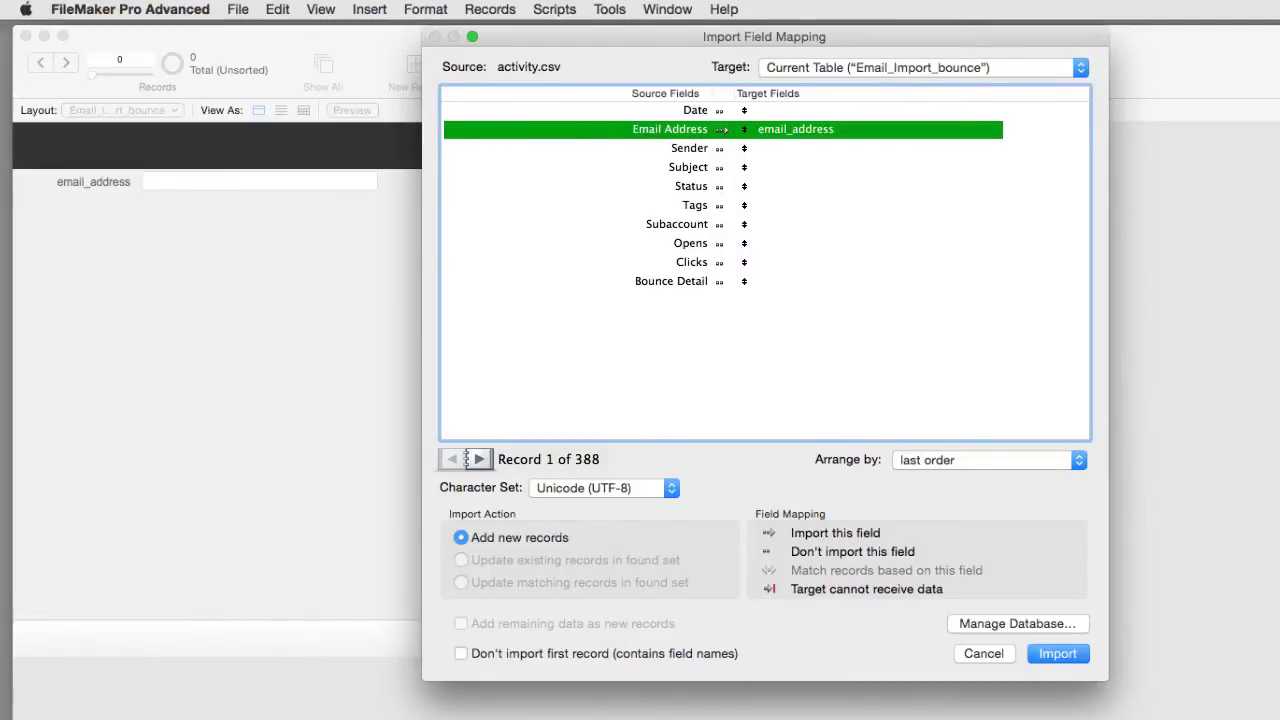
# Page forward and back through the source records to check the data mapped to email_address.
pyautogui.click(479, 459)
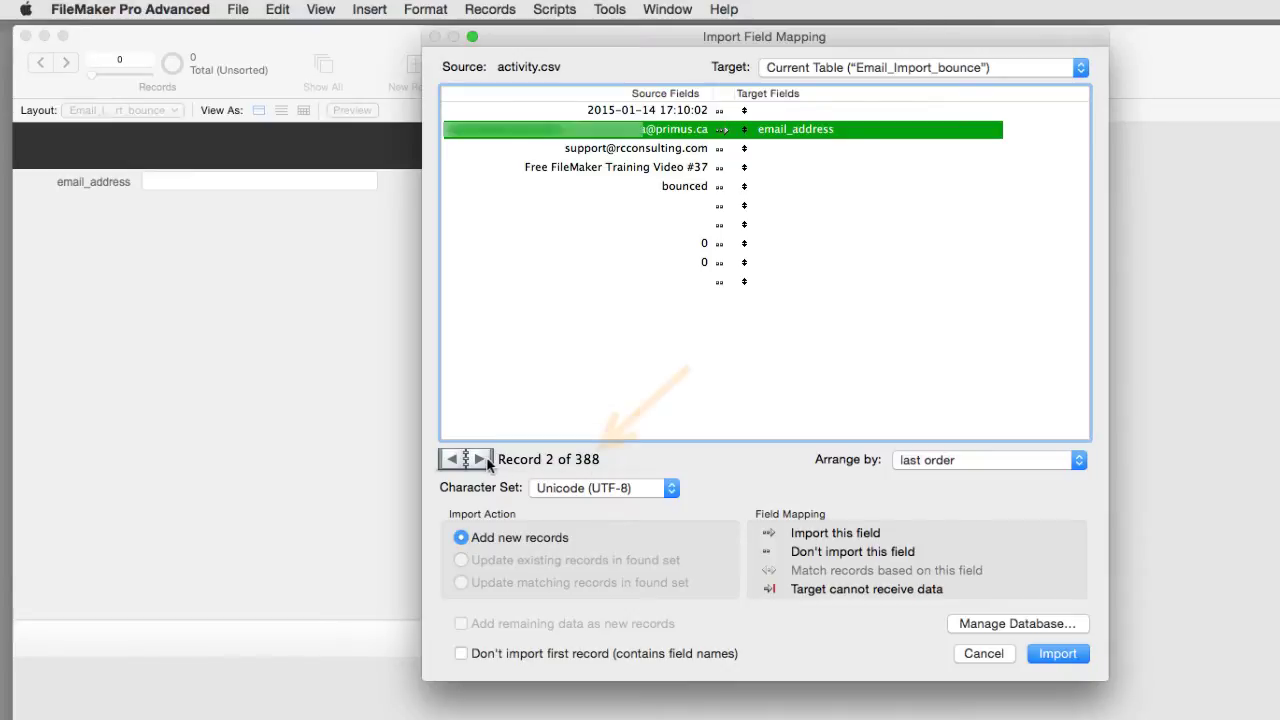
pyautogui.click(485, 459)
pyautogui.click(485, 459)
pyautogui.click(485, 459)
pyautogui.click(485, 459)
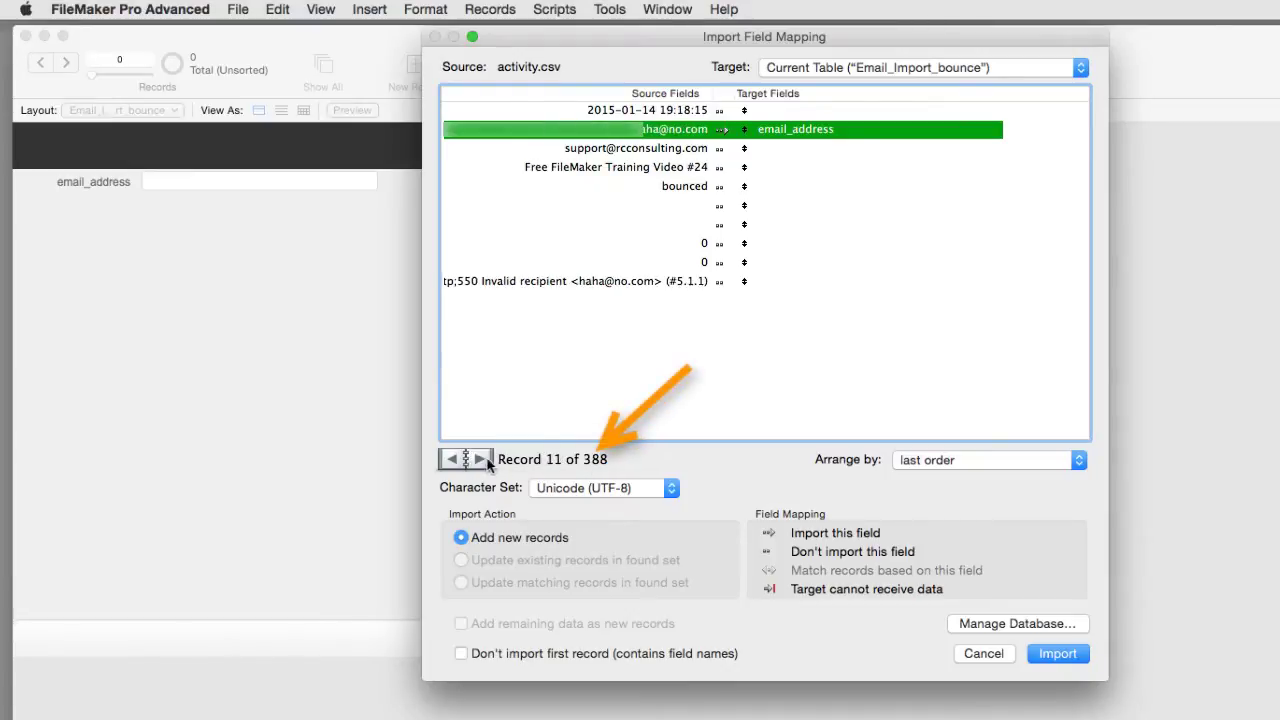
pyautogui.click(485, 459)
pyautogui.click(485, 459)
pyautogui.click(485, 459)
pyautogui.click(485, 459)
pyautogui.click(485, 459)
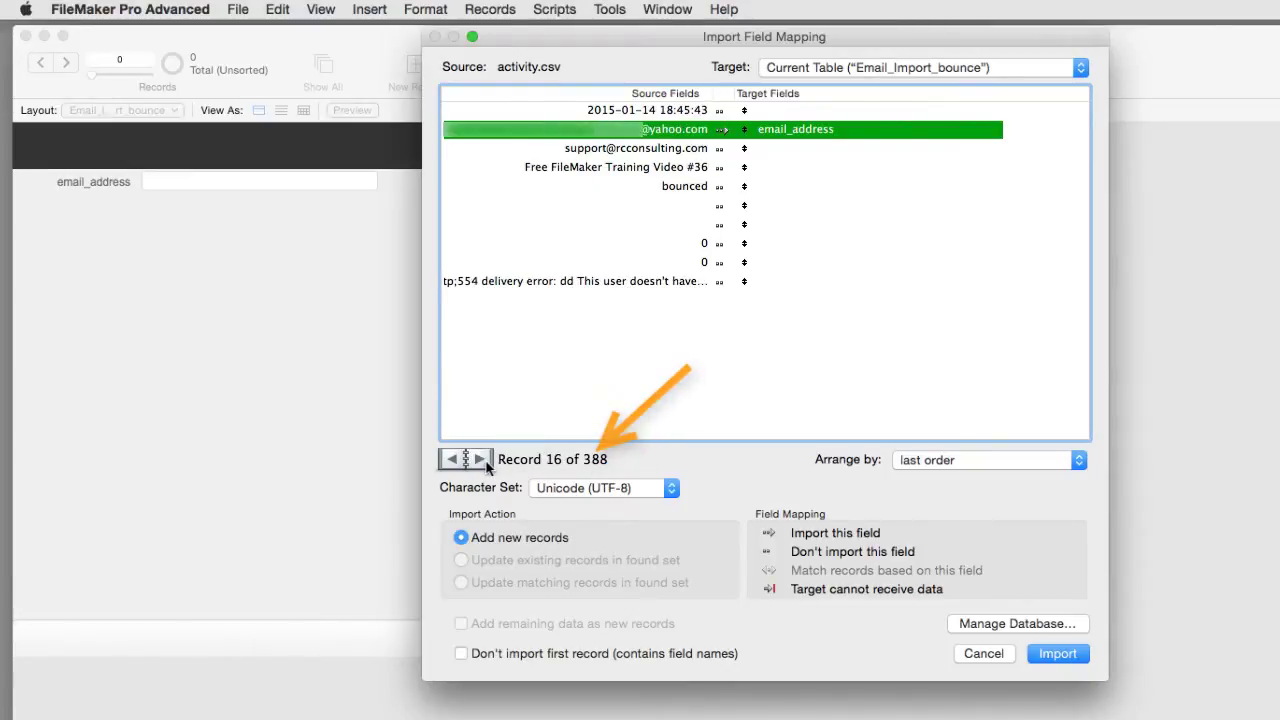
pyautogui.click(452, 459)
pyautogui.click(452, 459)
pyautogui.click(452, 459)
pyautogui.click(452, 459)
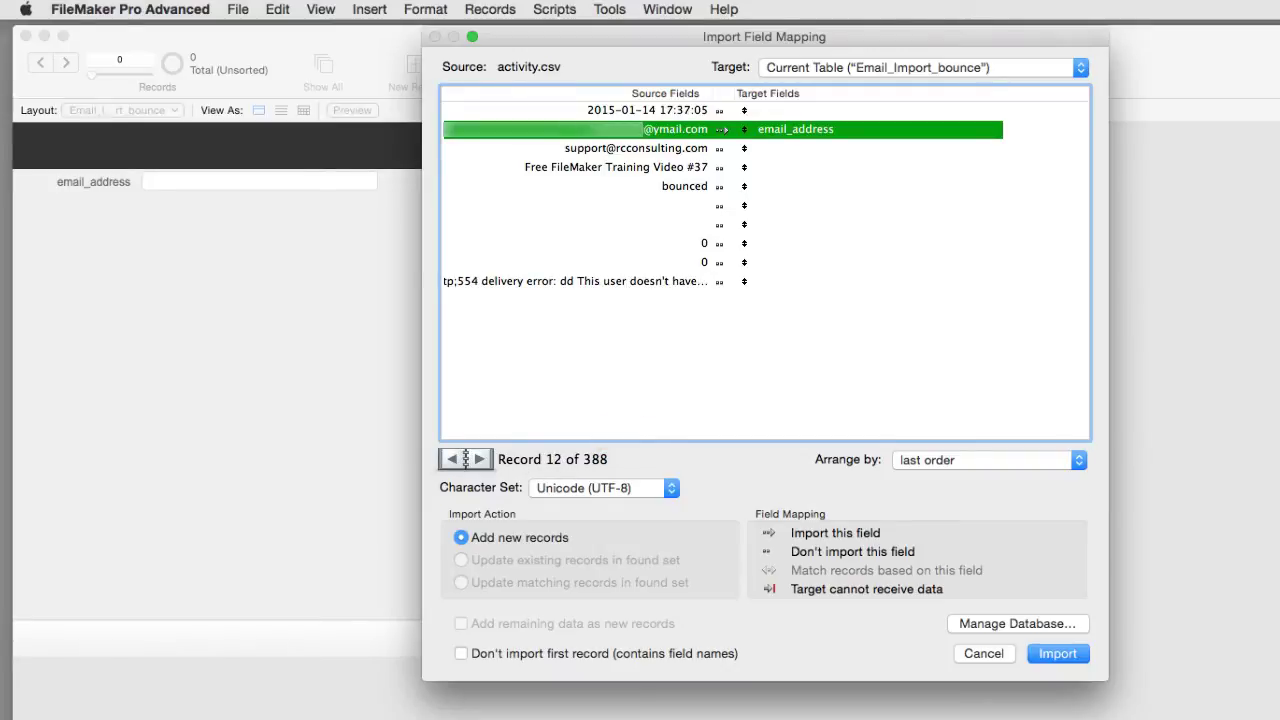
# Import the mapped addresses as new records and dismiss the import summary.
pyautogui.click(1058, 653)
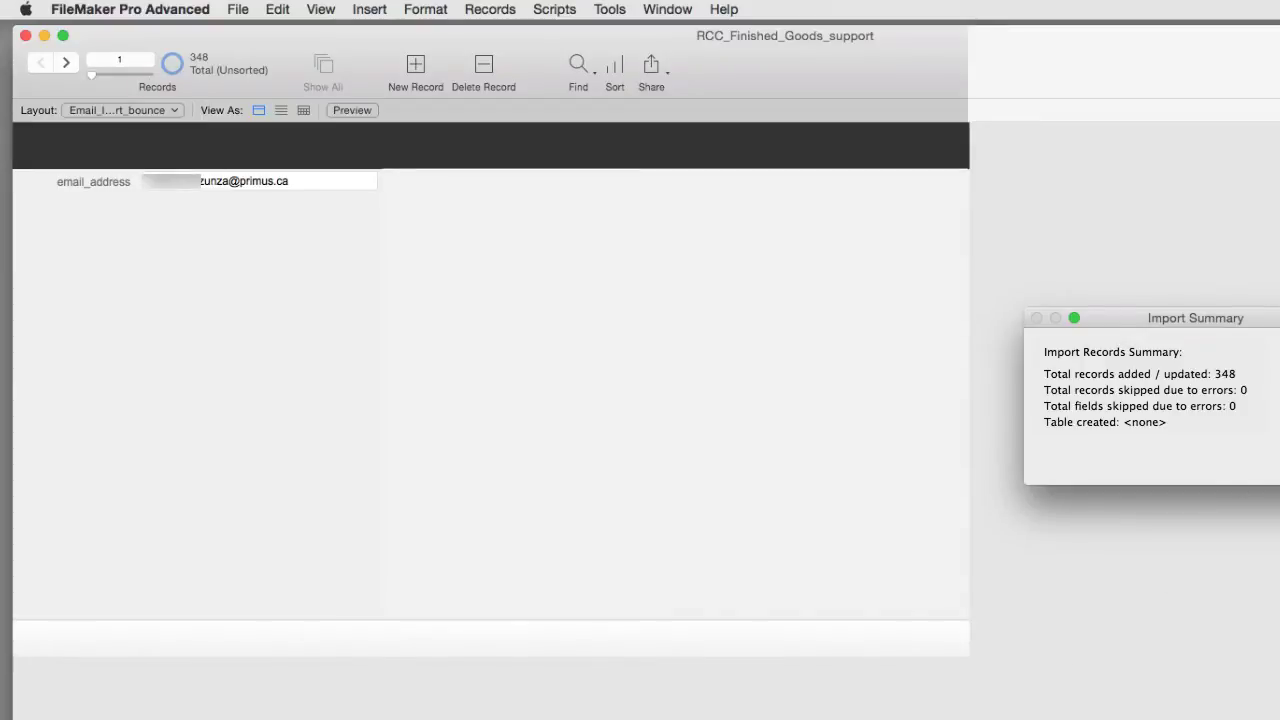
pyautogui.click(1143, 480)
# Page through the imported records to check their email addresses.
pyautogui.click(66, 62)
pyautogui.click(66, 62)
pyautogui.click(66, 62)
pyautogui.click(66, 62)
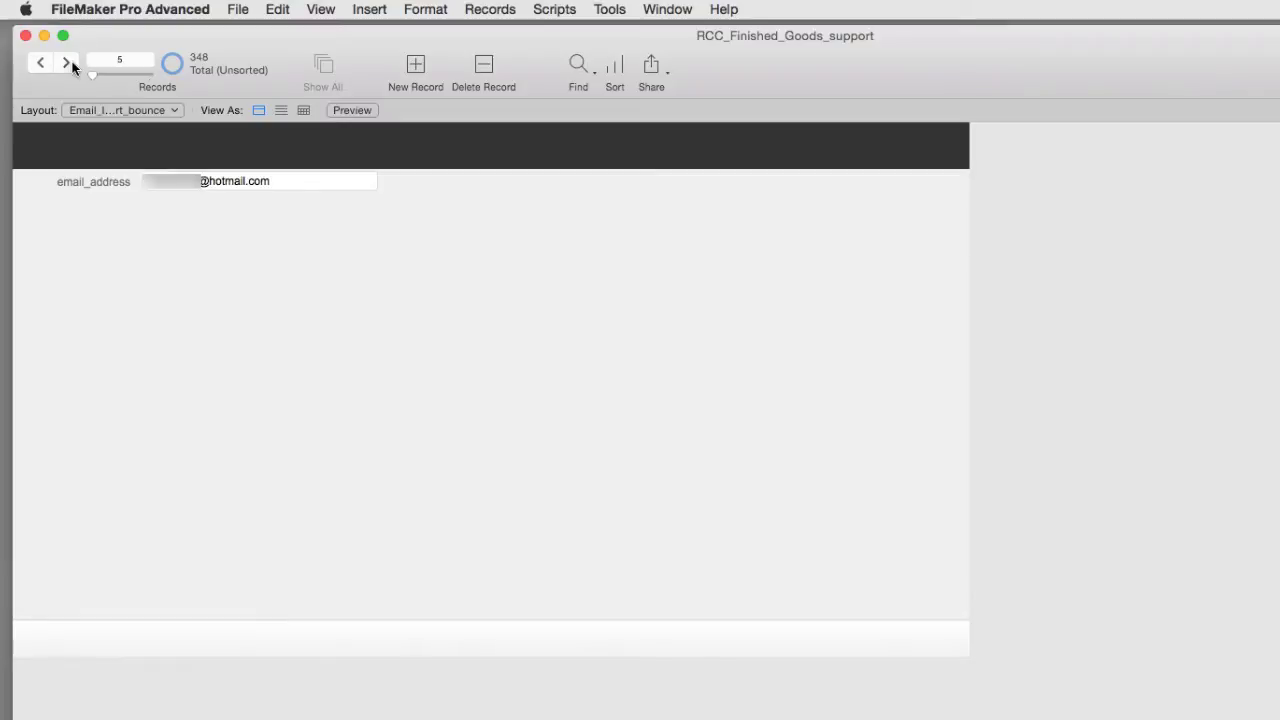
pyautogui.click(66, 62)
pyautogui.click(66, 62)
pyautogui.click(66, 62)
pyautogui.click(66, 62)
pyautogui.click(66, 62)
pyautogui.click(66, 62)
pyautogui.click(70, 64)
pyautogui.click(70, 64)
pyautogui.click(70, 64)
pyautogui.click(70, 64)
pyautogui.click(70, 64)
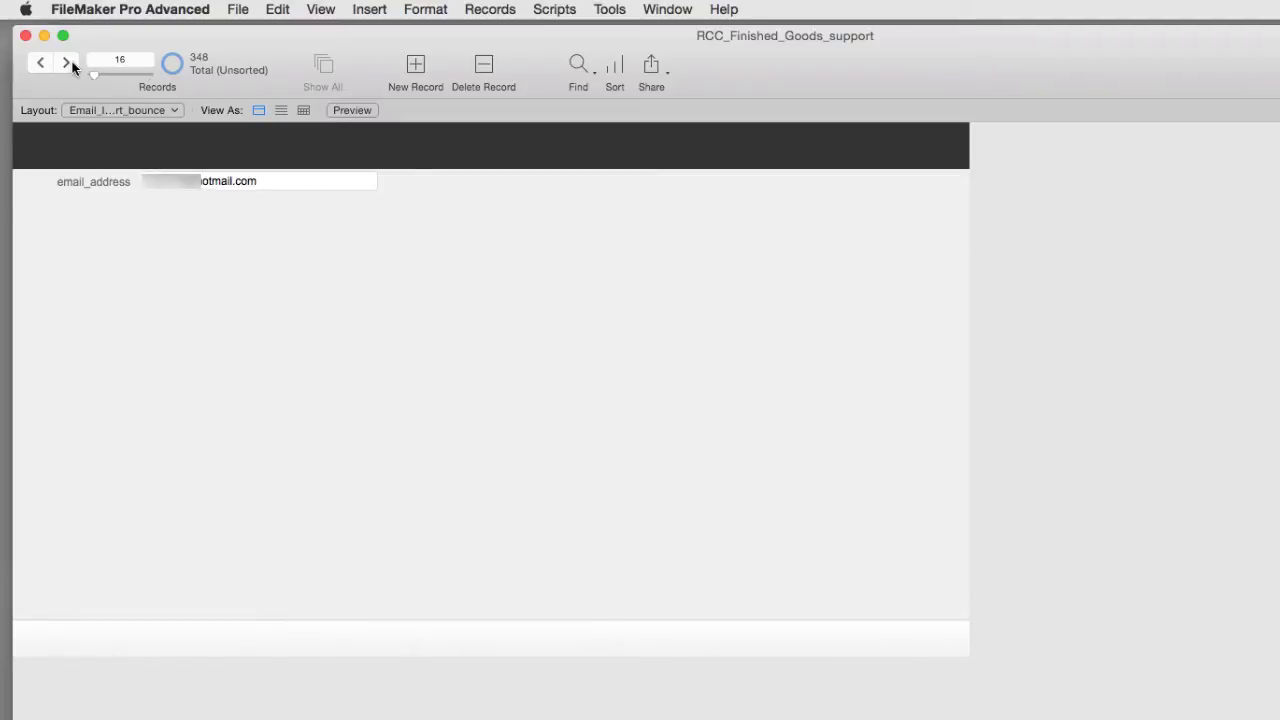
# Show the imported records as a table and widen the email_address column to fit the full addresses.
pyautogui.click(303, 110)
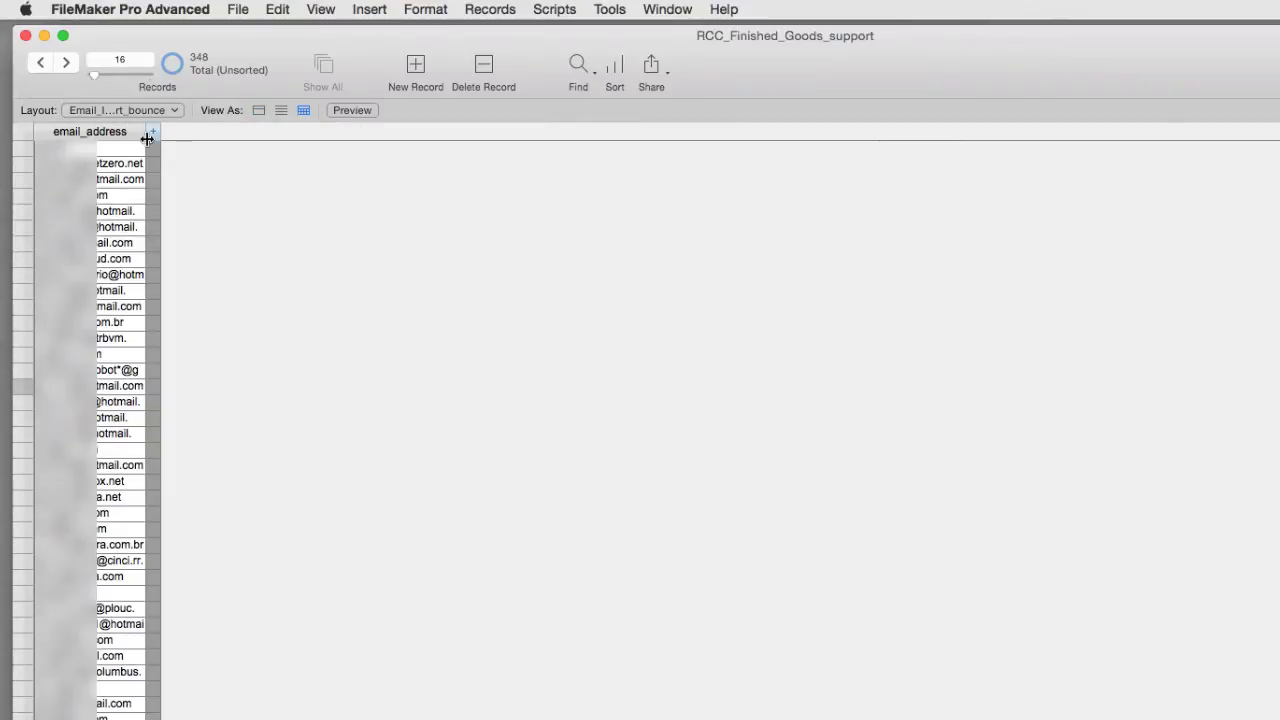
pyautogui.moveTo(146, 131); pyautogui.dragTo(222, 140)
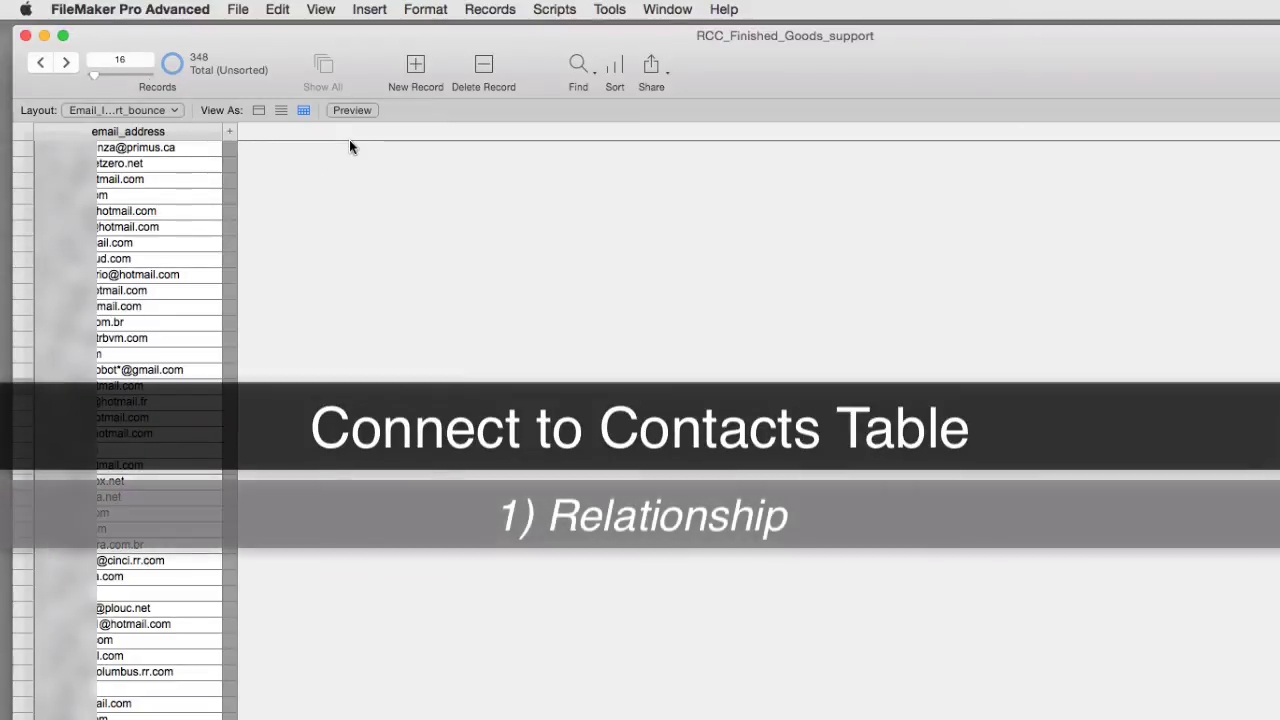
# Review the CON_Contacts and Email_Import_bounce tables in the database definition and close it without changes.
pyautogui.press('super+shift+d')
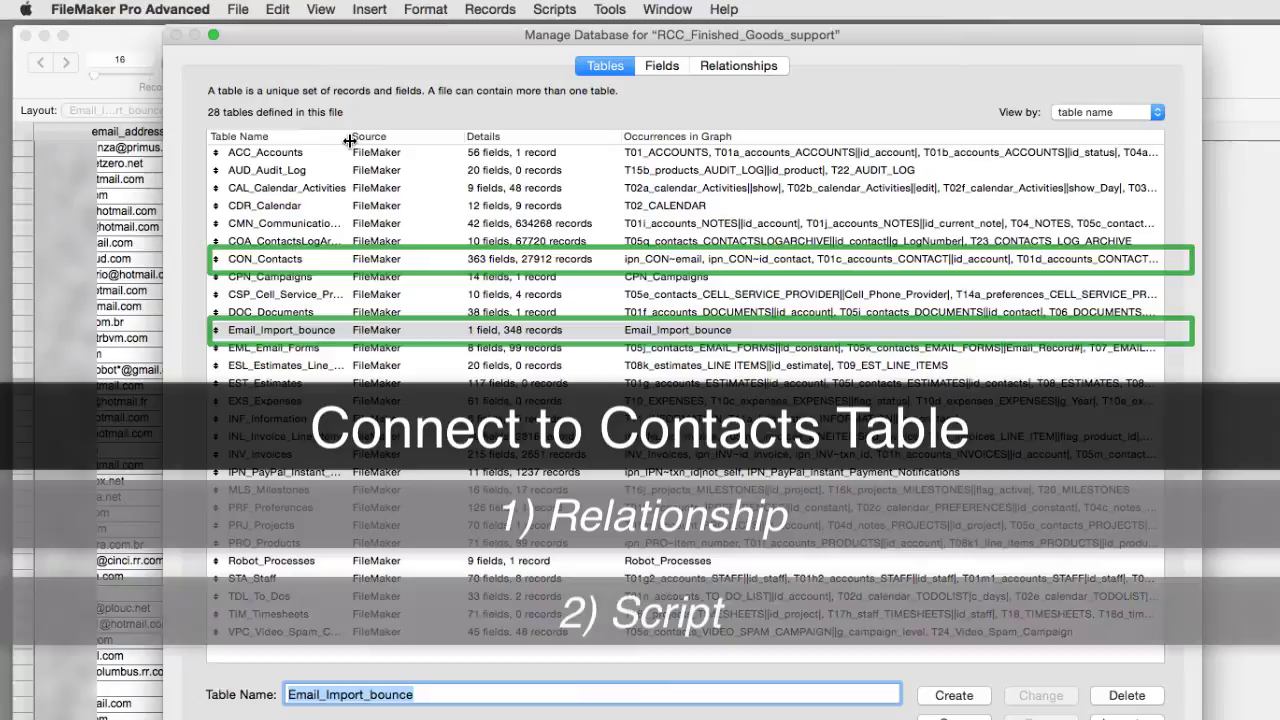
pyautogui.press('Escape')
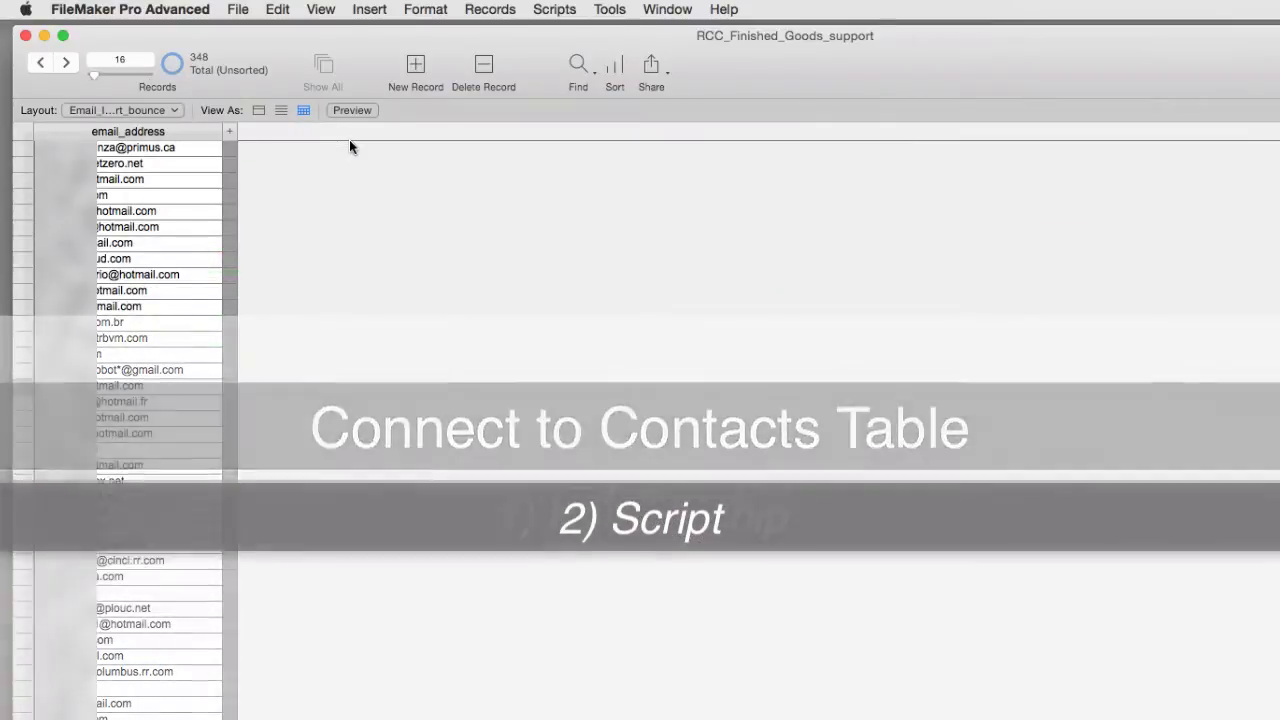
# Open the database's relationships graph, widen the Email_Import_bounce table occurrence and move it slightly lower in the blank area.
pyautogui.click(166, 163)
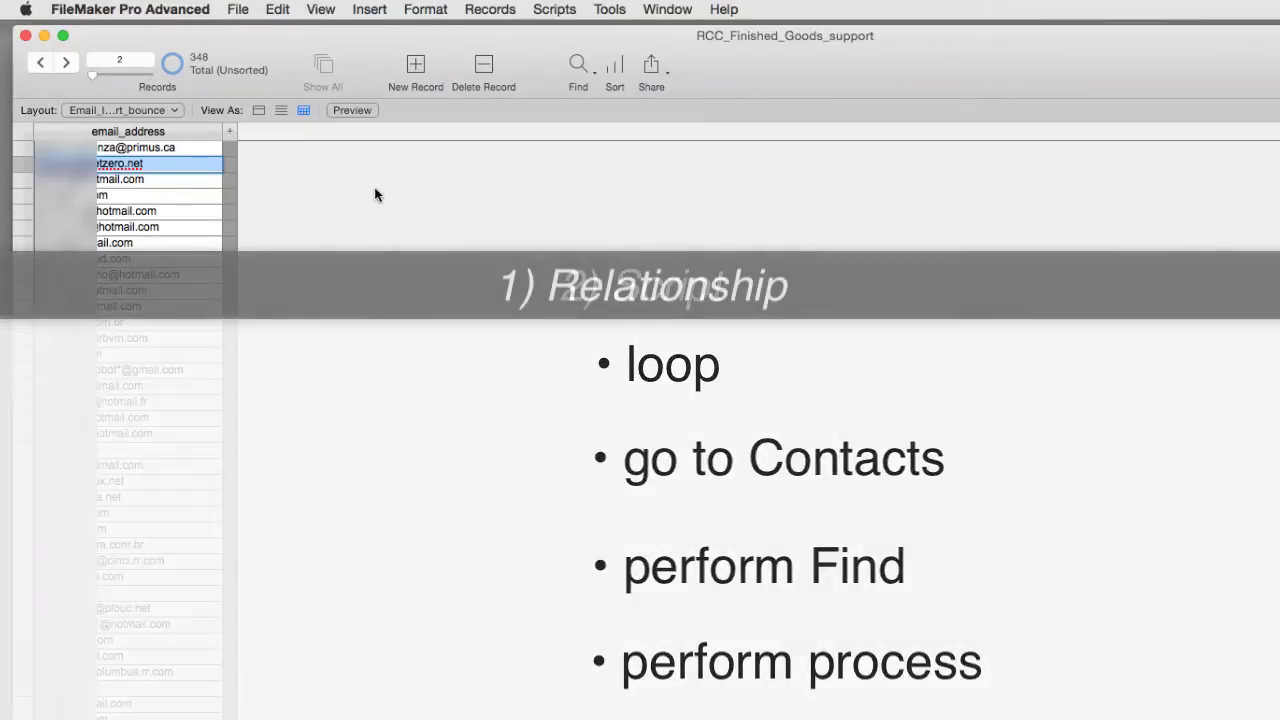
pyautogui.click(238, 9)
pyautogui.moveTo(303, 179)
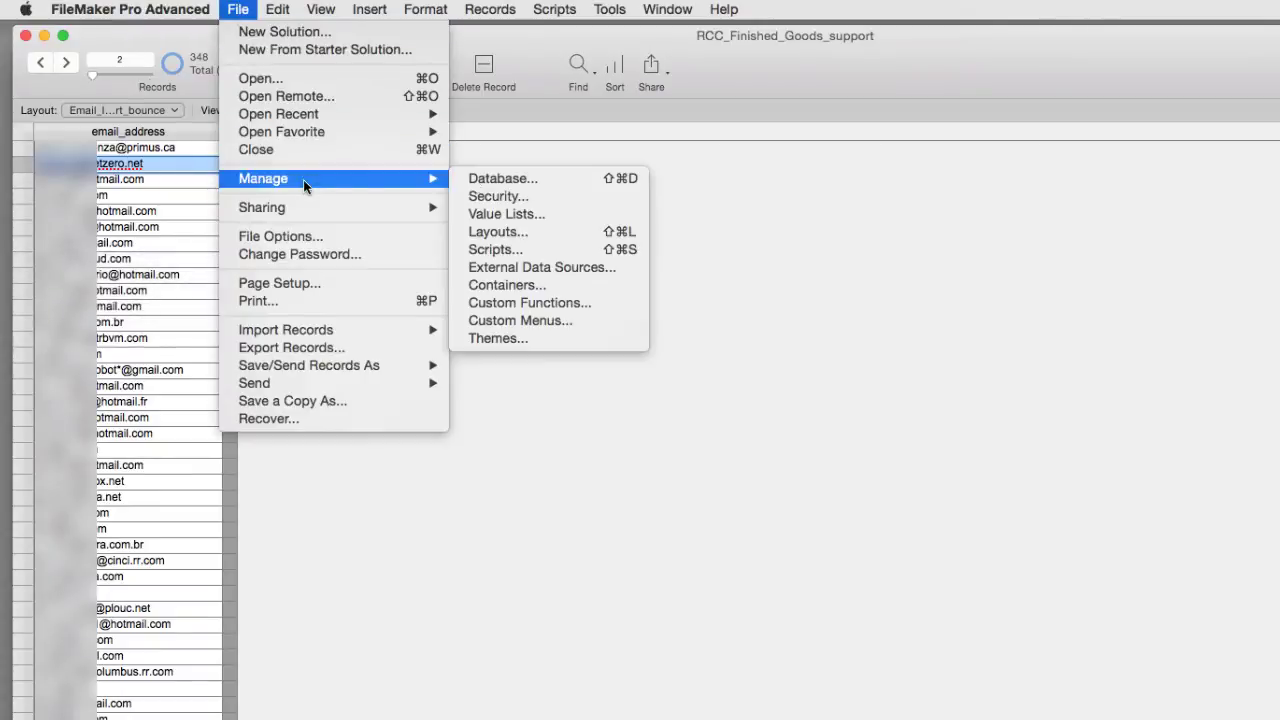
pyautogui.click(521, 181)
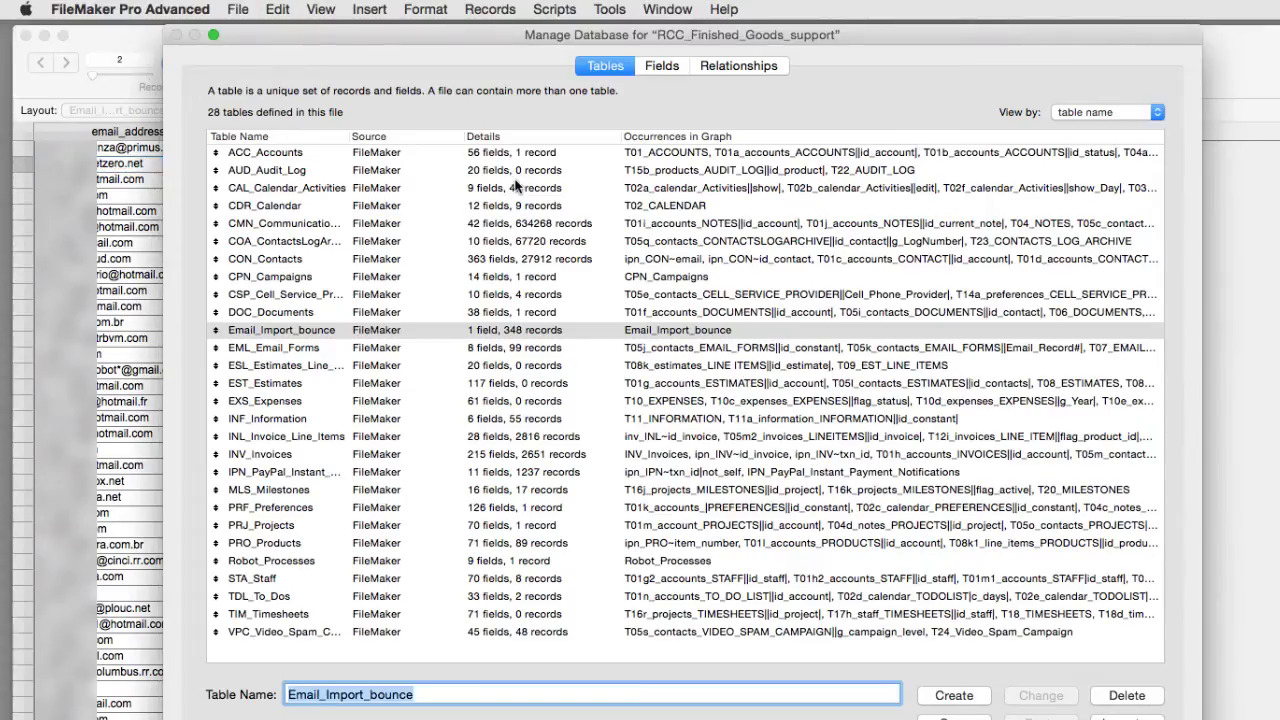
pyautogui.click(732, 62)
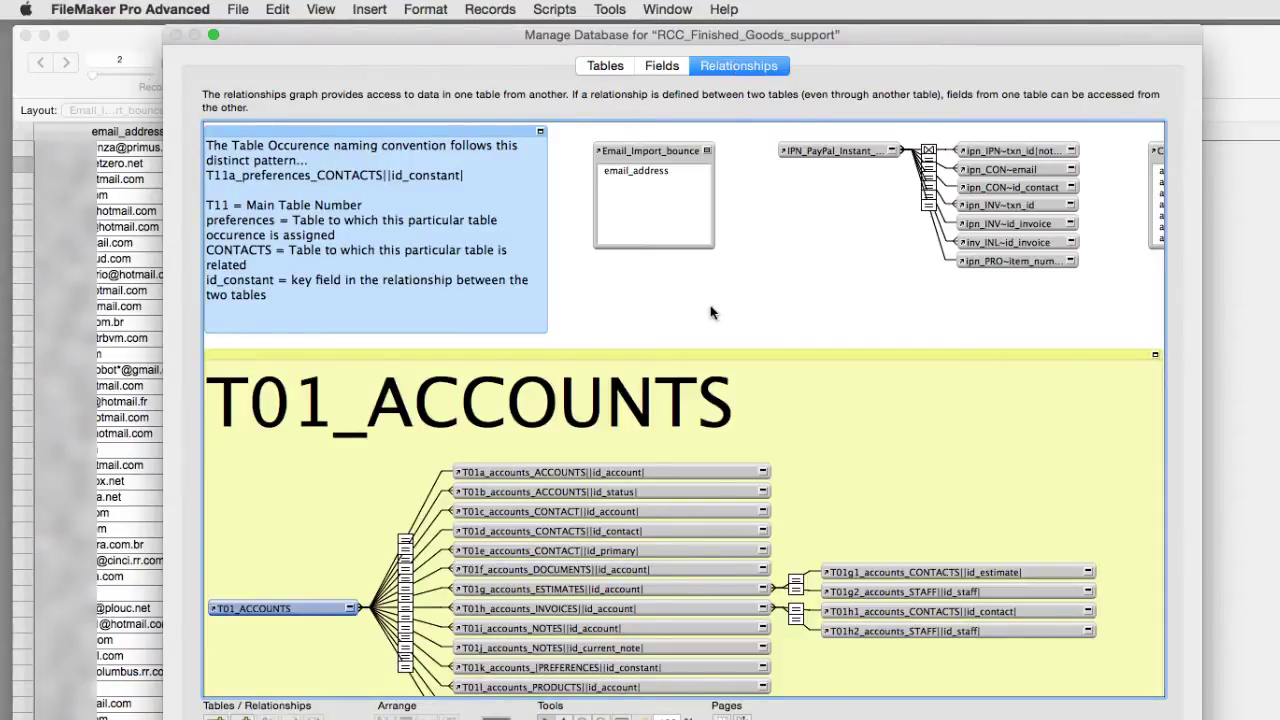
pyautogui.moveTo(713, 242); pyautogui.dragTo(752, 275)
pyautogui.moveTo(695, 210); pyautogui.dragTo(683, 208)
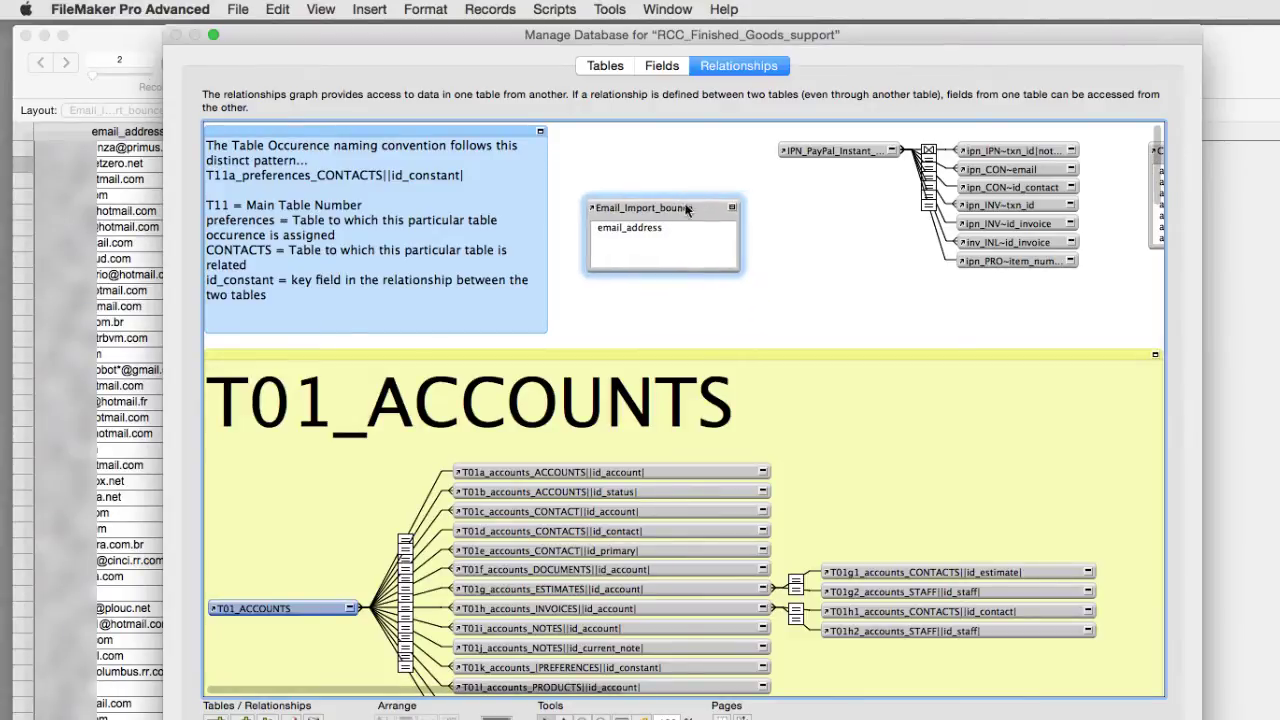
# Add a CON_Contacts table occurrence to the graph and place it beside Email_Import_bounce.
pyautogui.click(214, 717)
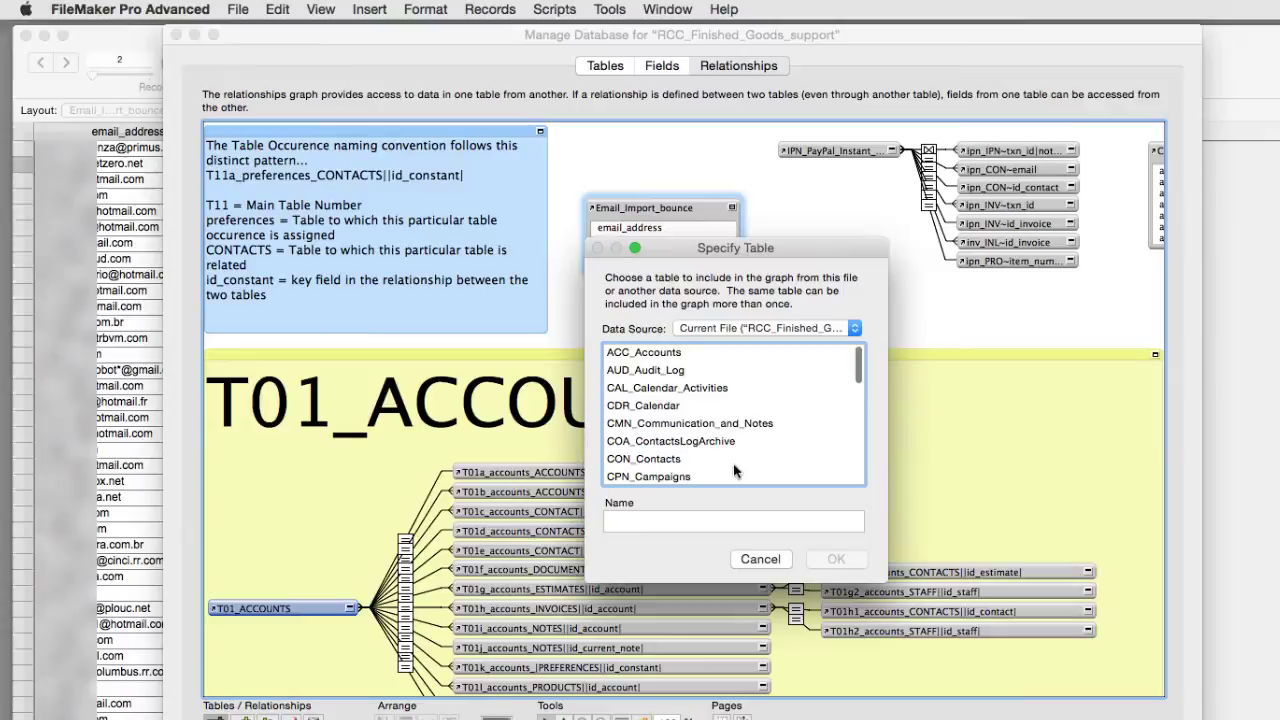
pyautogui.doubleClick(660, 452)
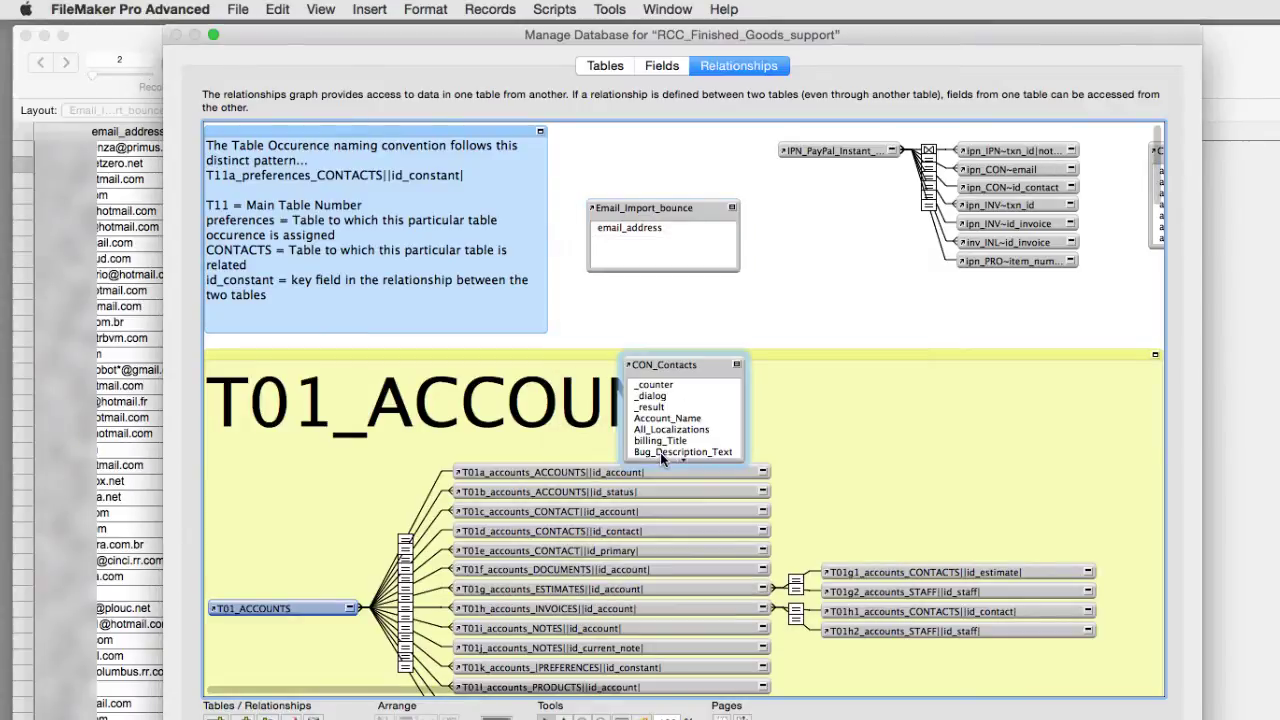
pyautogui.moveTo(680, 368); pyautogui.dragTo(833, 211)
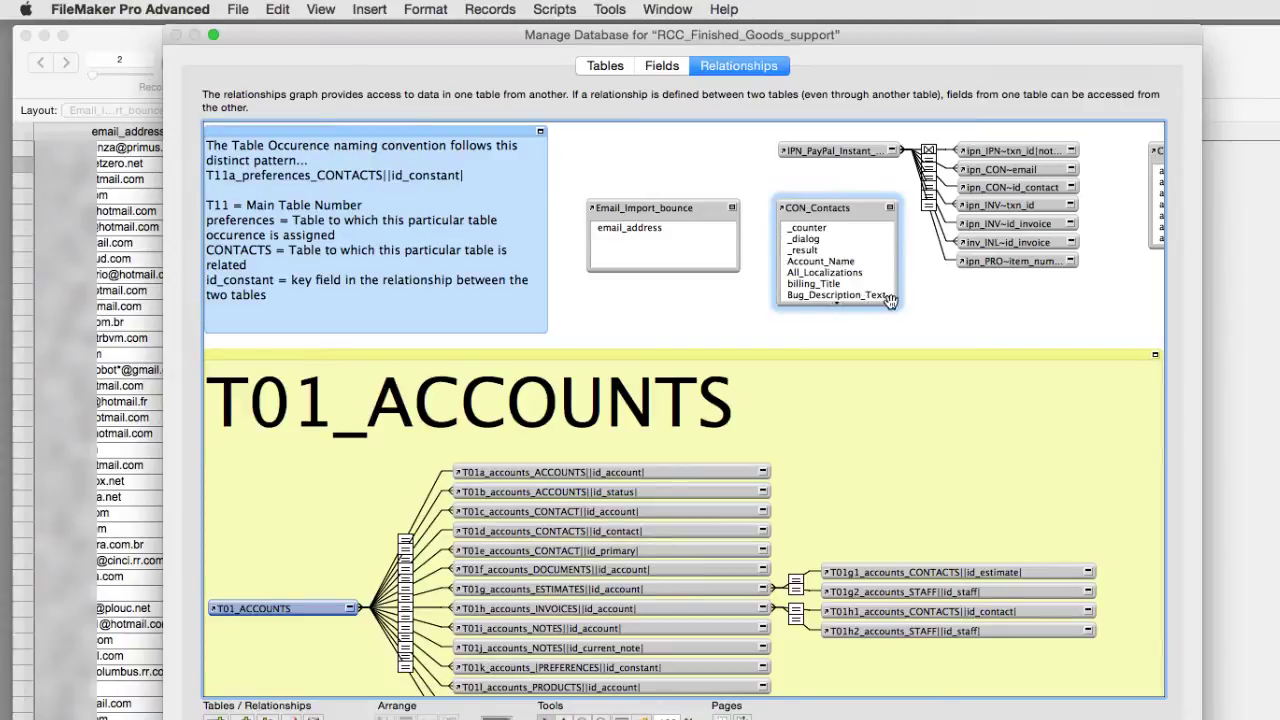
pyautogui.moveTo(889, 300); pyautogui.dragTo(834, 308)
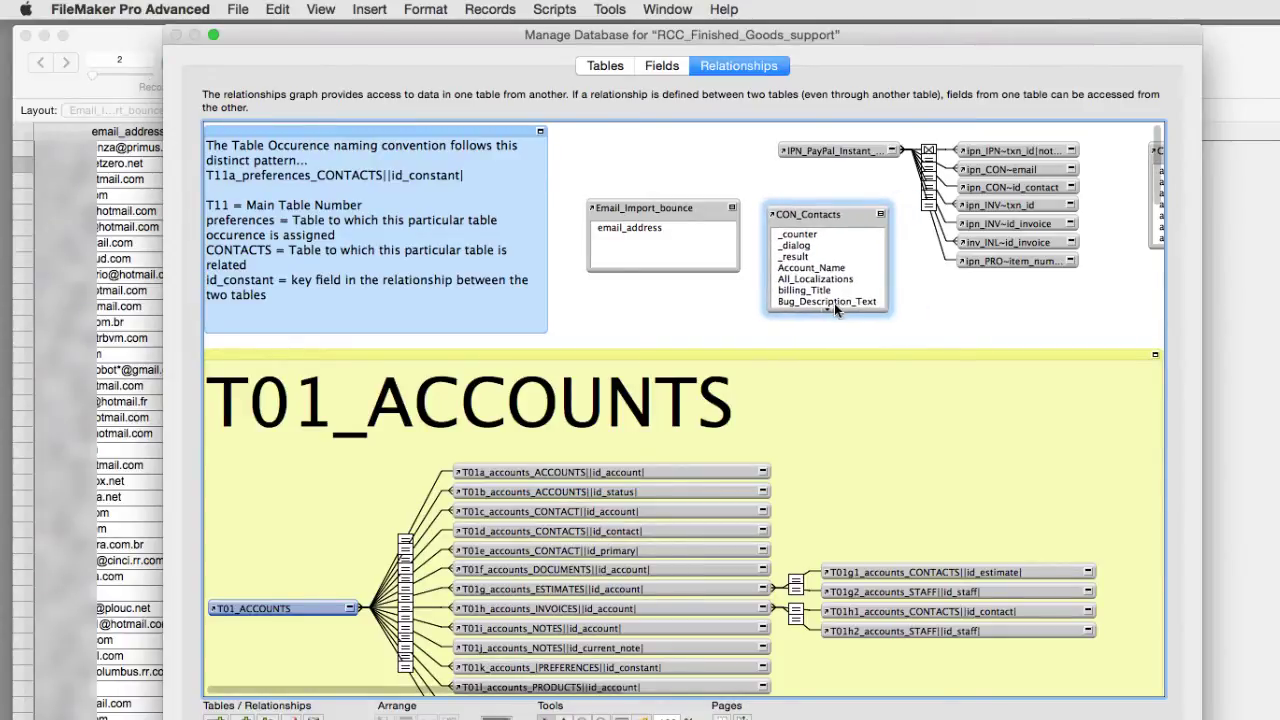
# Relate the Email field of CON_Contacts to email_address in Email_Import_bounce.
pyautogui.scroll(-3, 827, 307)
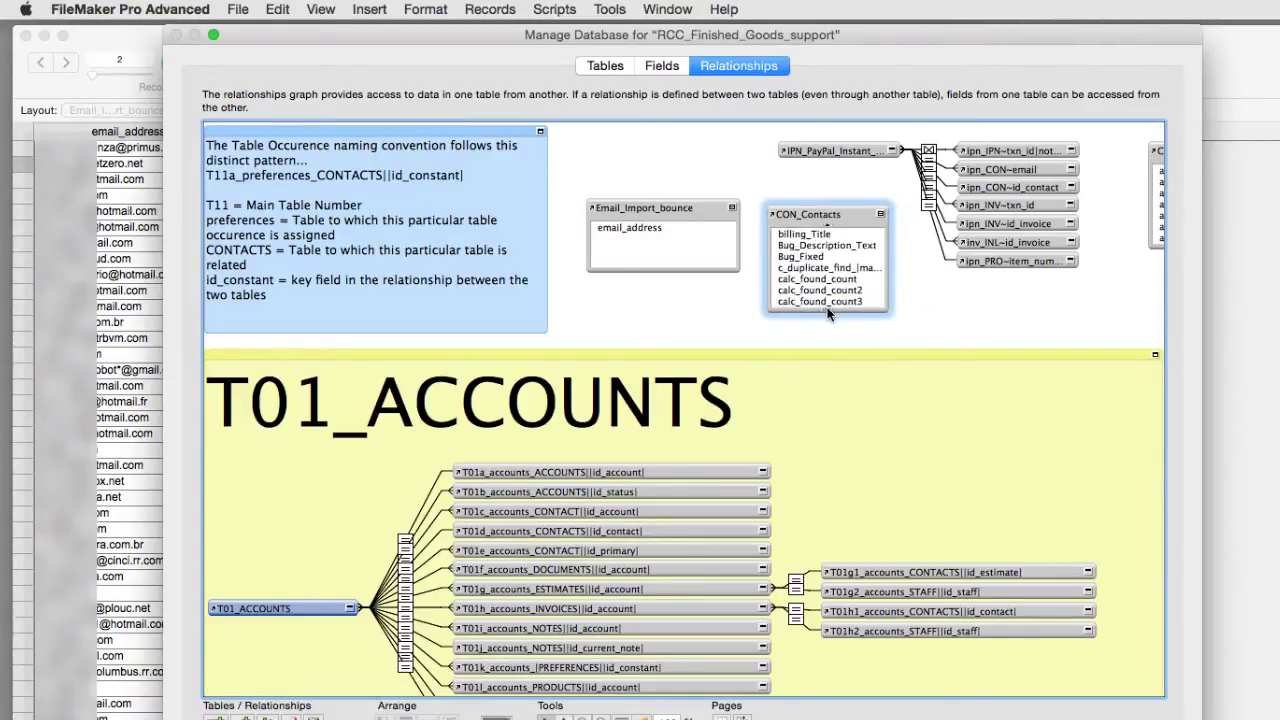
pyautogui.scroll(-8, 827, 307)
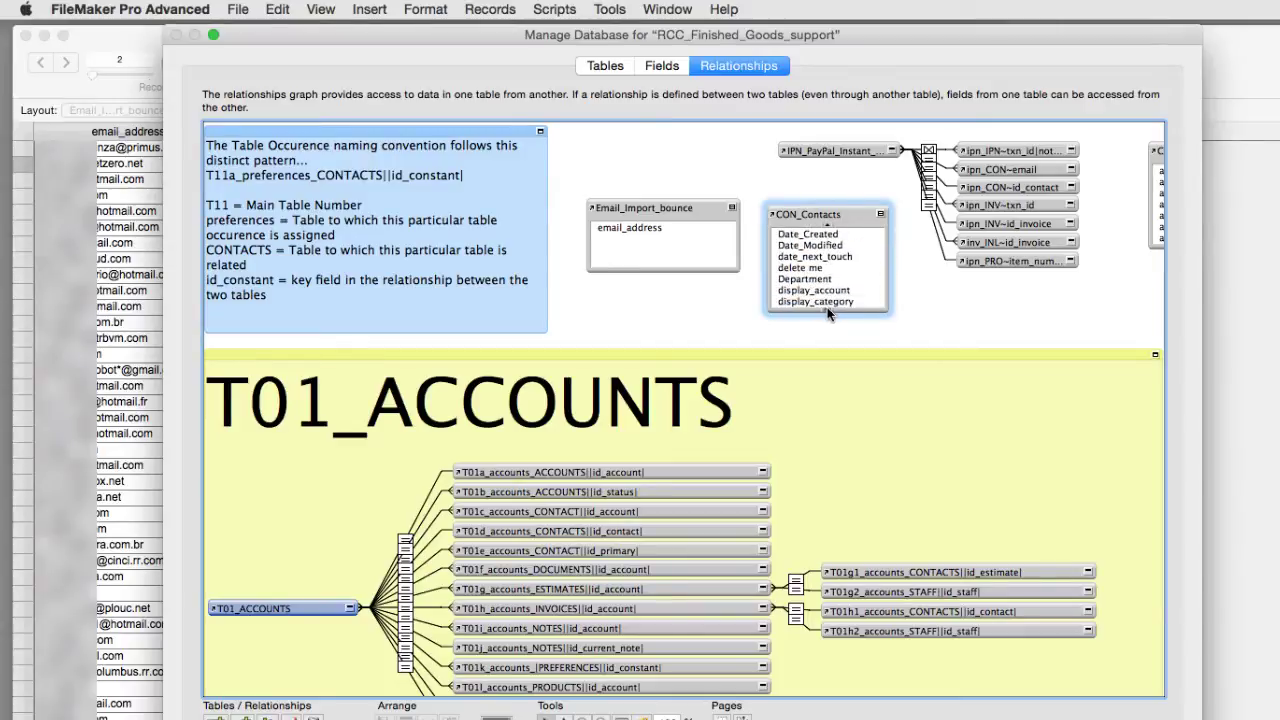
pyautogui.scroll(-3, 827, 307)
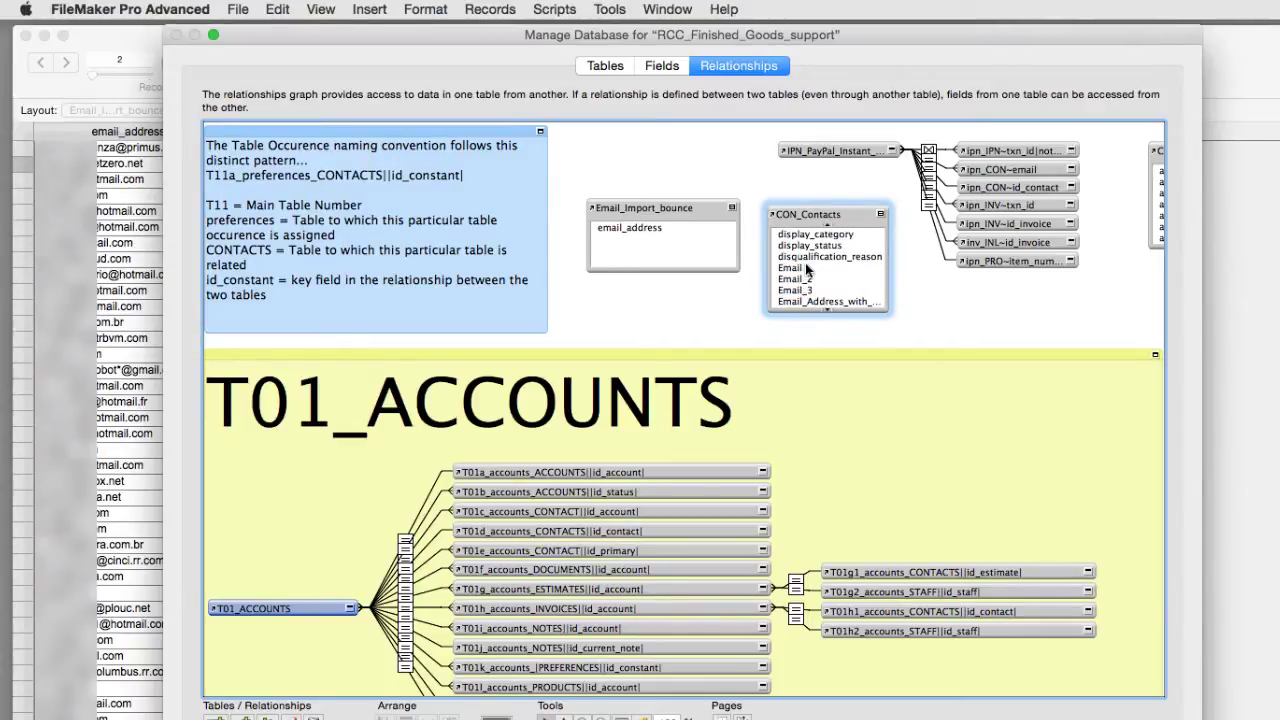
pyautogui.click(811, 268)
pyautogui.moveTo(804, 264); pyautogui.dragTo(645, 208)
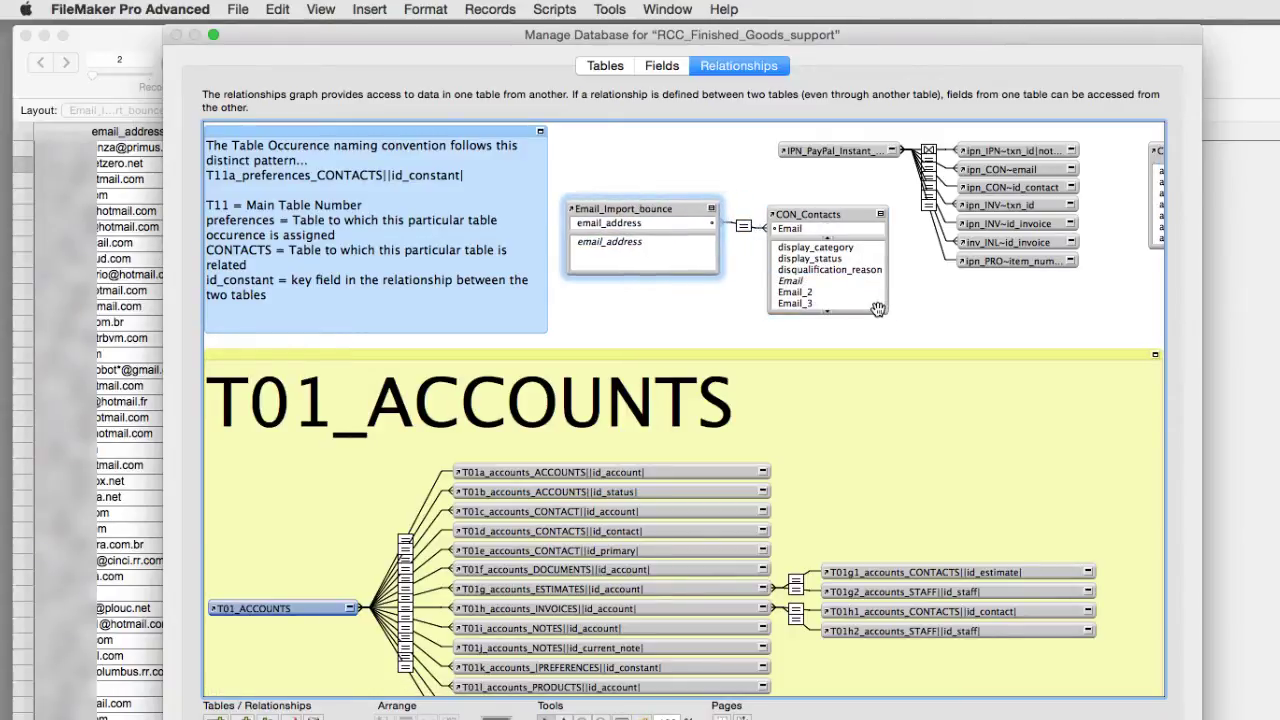
# Make the CON_Contacts occurrence wider and shorter, and move both related occurrences below the T24 - ROBOT_MODULES group.
pyautogui.moveTo(884, 312); pyautogui.dragTo(918, 280)
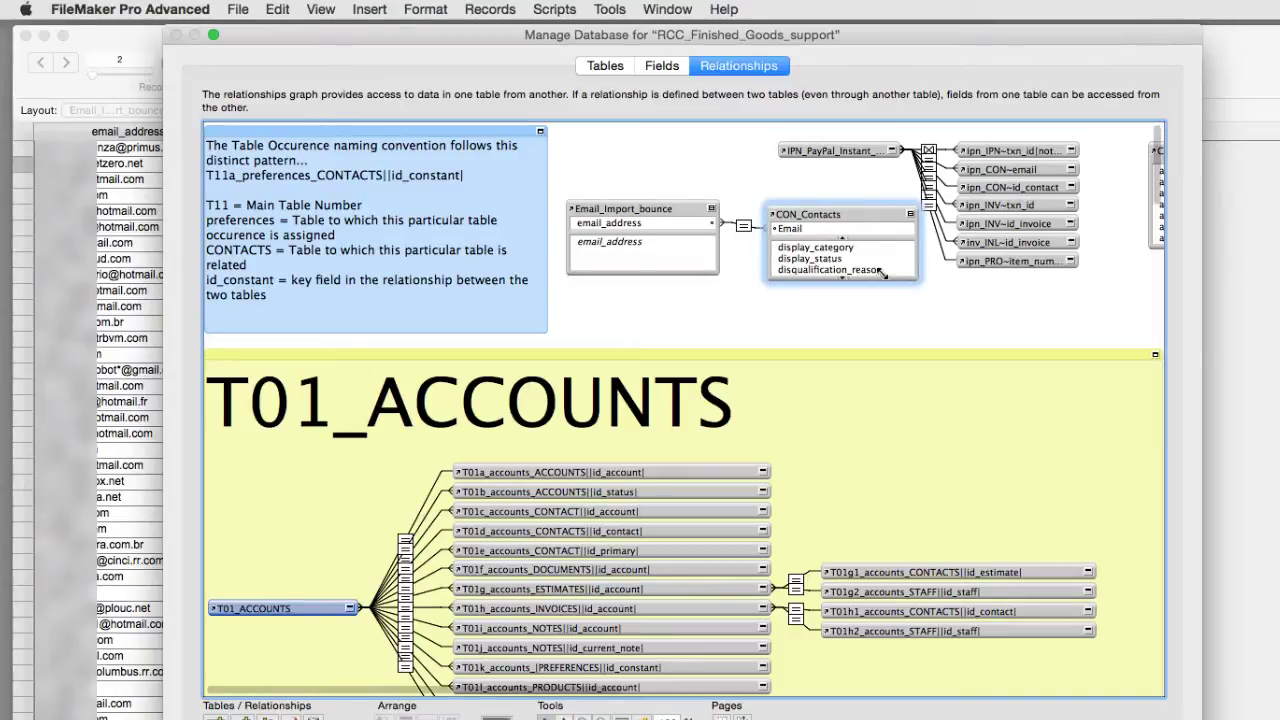
pyautogui.keyDown('shift'); pyautogui.click(671, 208); pyautogui.keyUp('shift')
pyautogui.moveTo(671, 208); pyautogui.dragTo(488, 366)
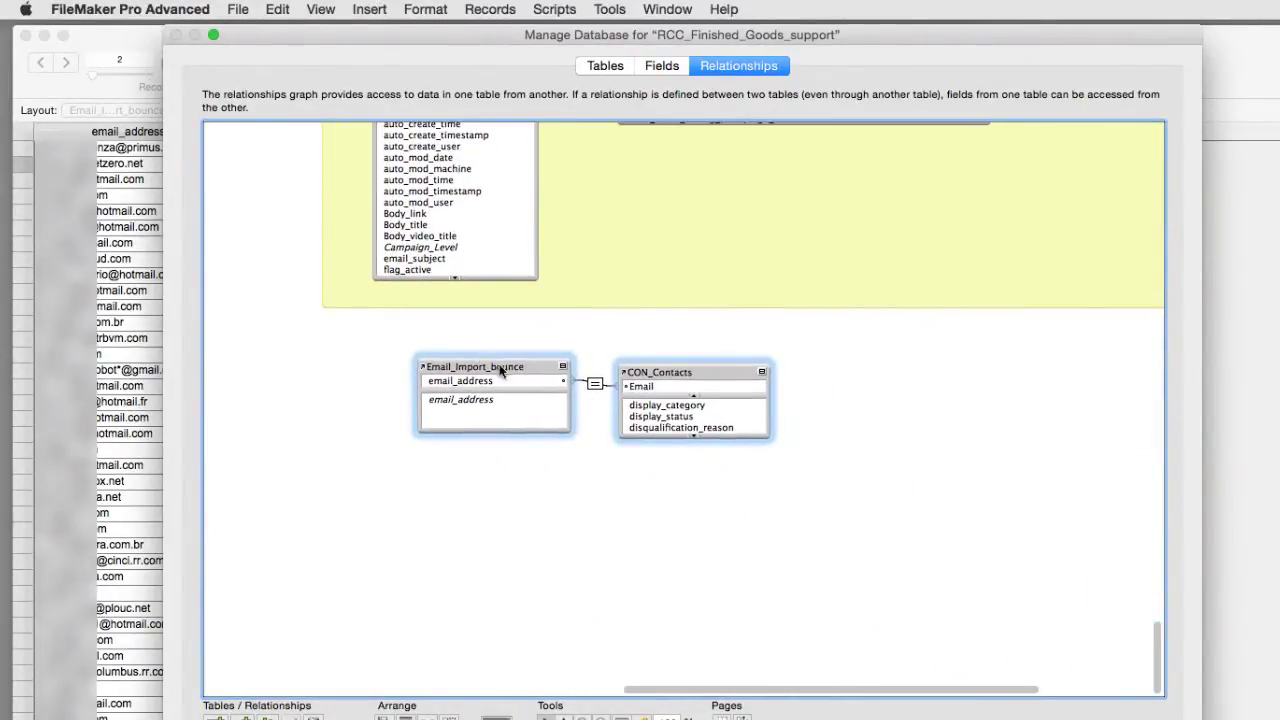
pyautogui.hscroll(3, 641, 420)
pyautogui.scroll(5, 641, 420)
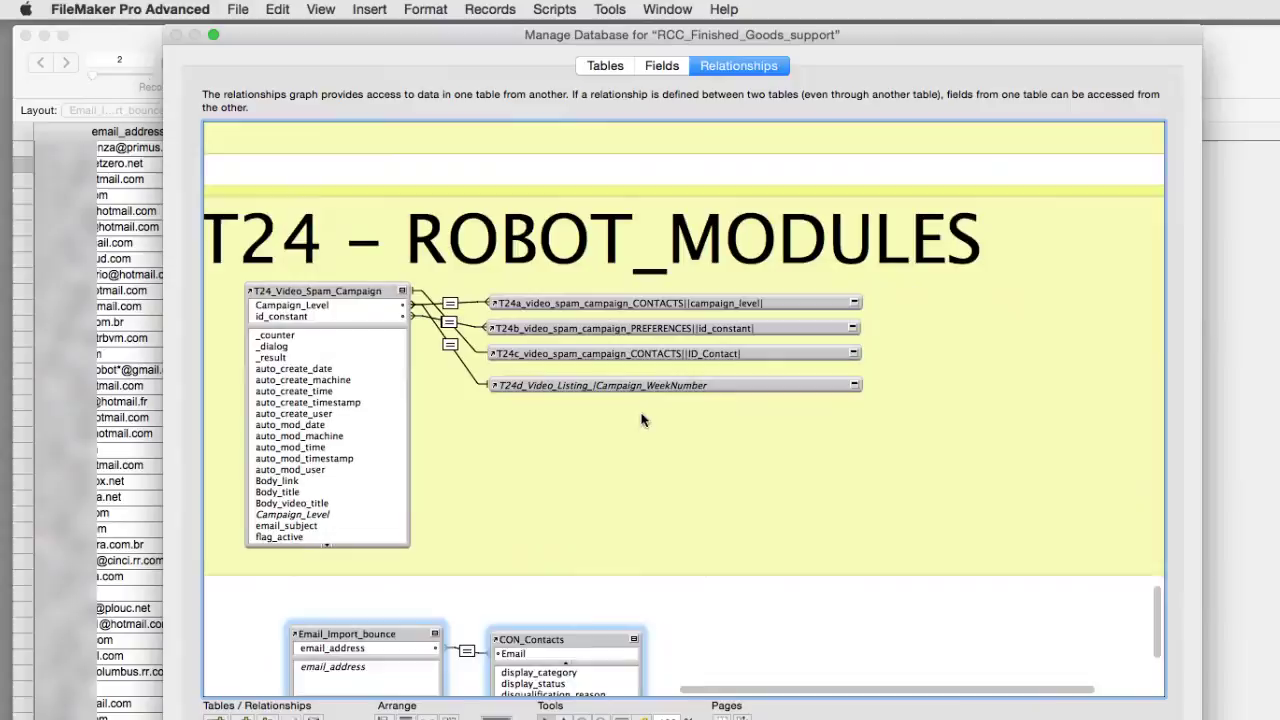
pyautogui.scroll(-2, 643, 422)
pyautogui.click(717, 545)
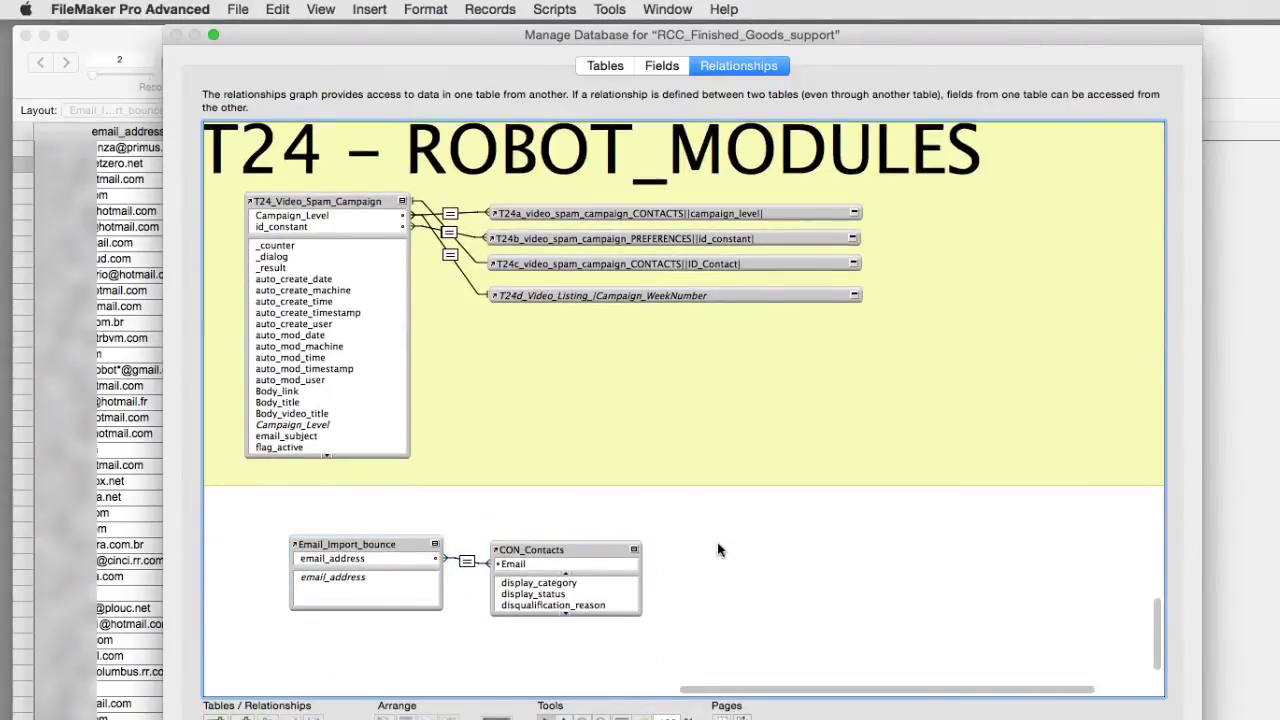
# Rename the Email_Import_bounce table occurrence as T25_Email_Import_bounce.
pyautogui.click(391, 544)
pyautogui.doubleClick(390, 543)
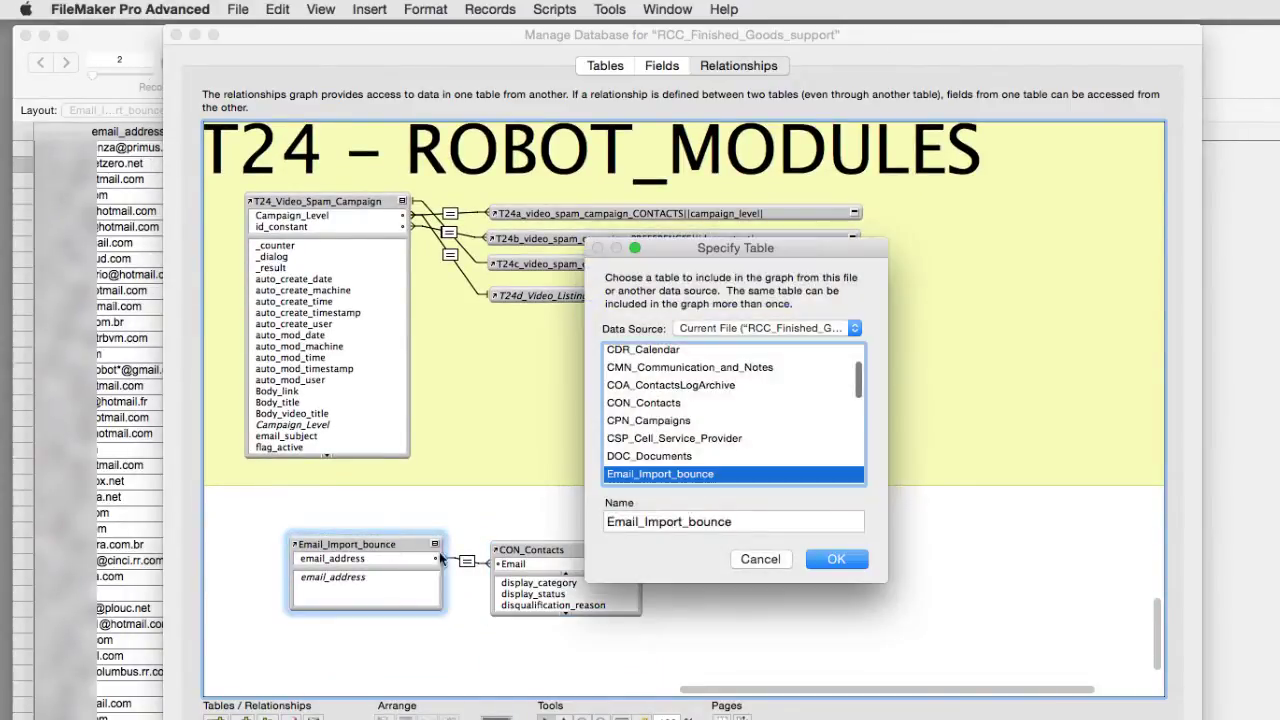
pyautogui.click(733, 522)
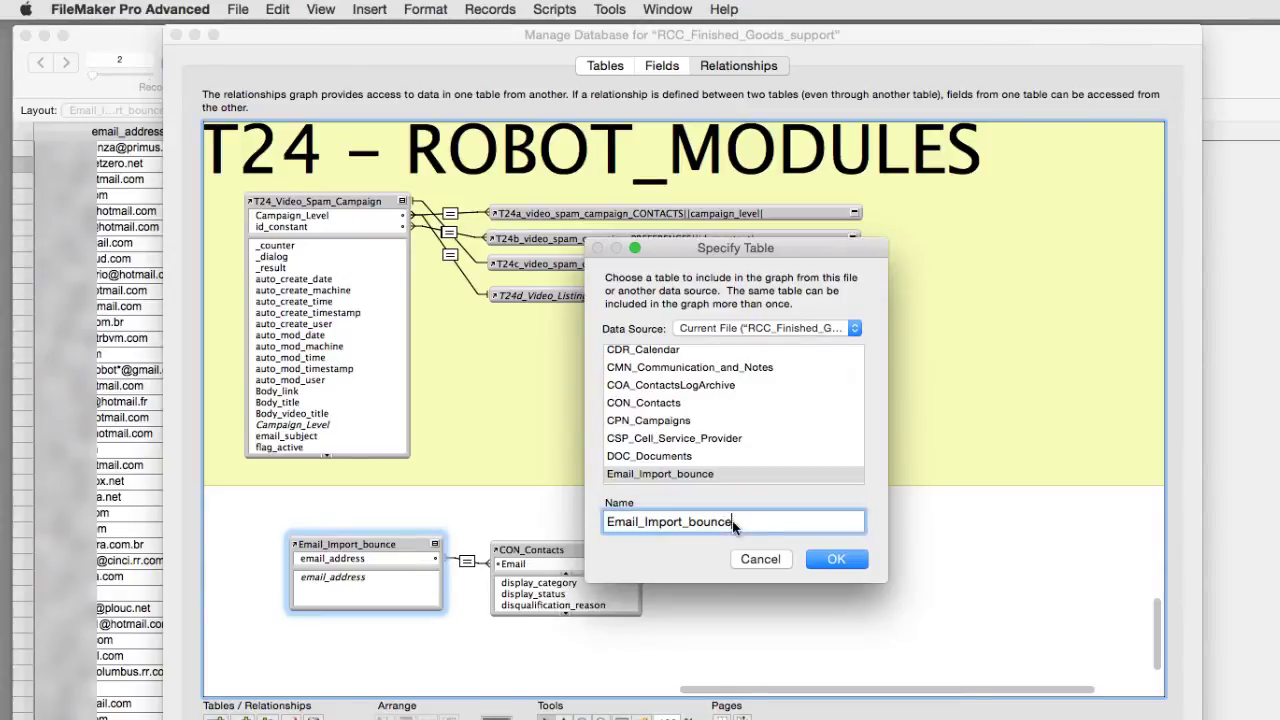
pyautogui.write('T25_')
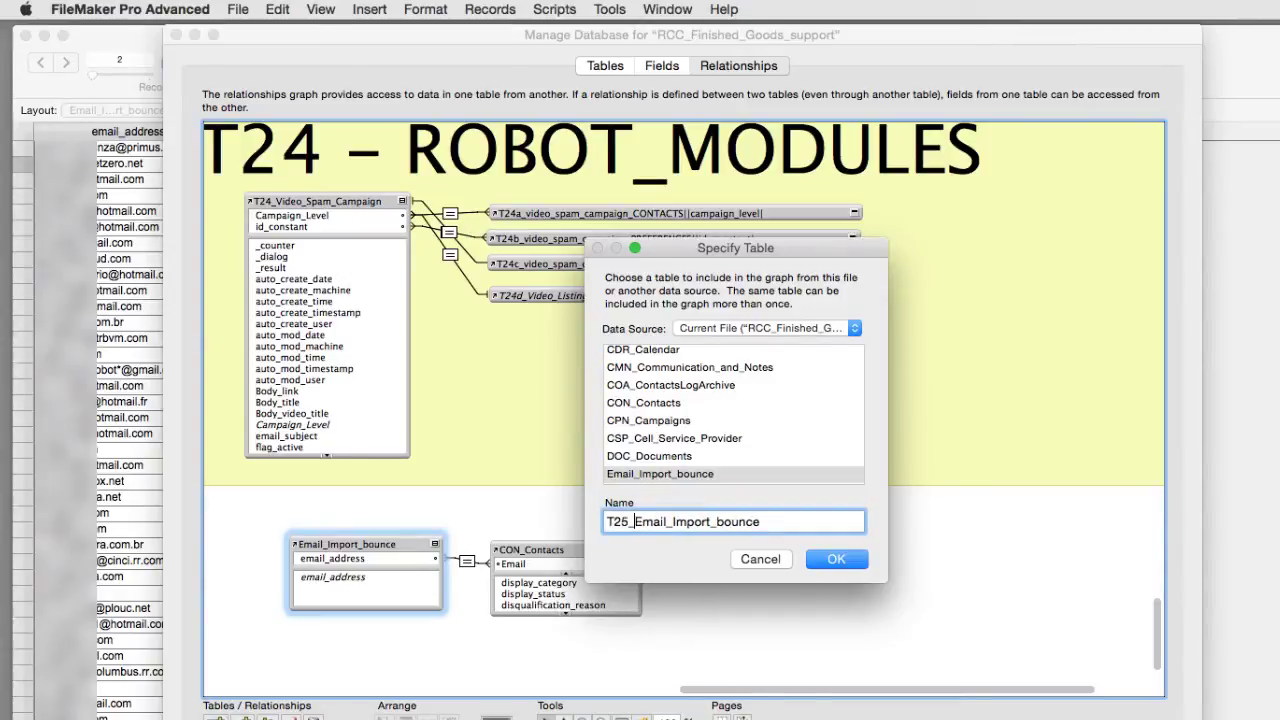
pyautogui.click(836, 559)
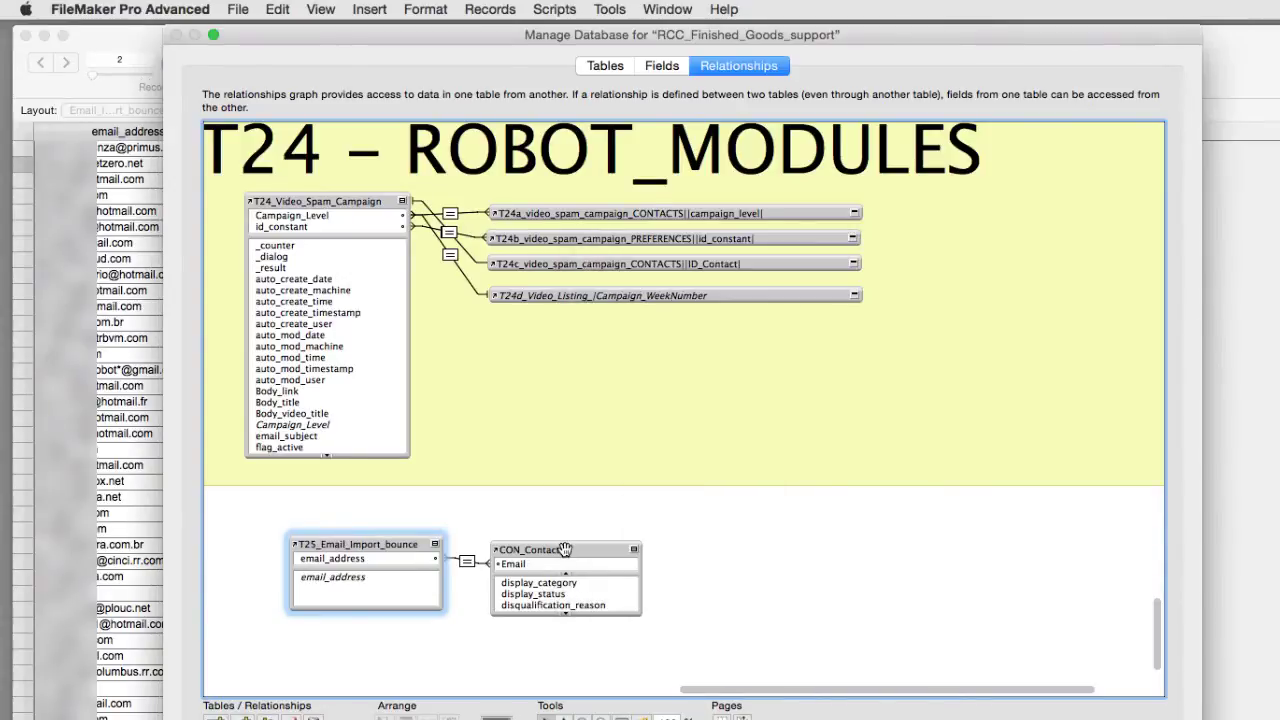
# Rename the CON_Contacts occurrence as T25a_CON_Contacts|email_address, align it with T25_Email_Import_bounce and save the database changes.
pyautogui.doubleClick(565, 551)
pyautogui.click(766, 522)
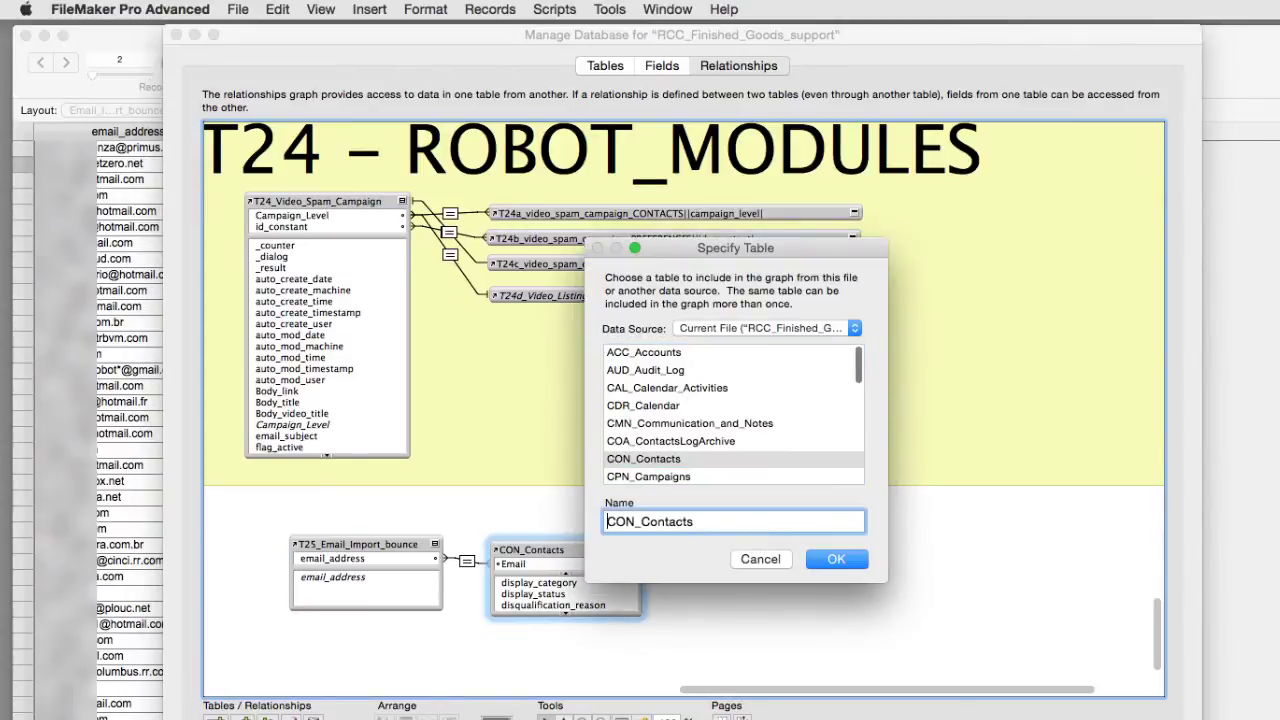
pyautogui.press('Up')
pyautogui.write('T25a')
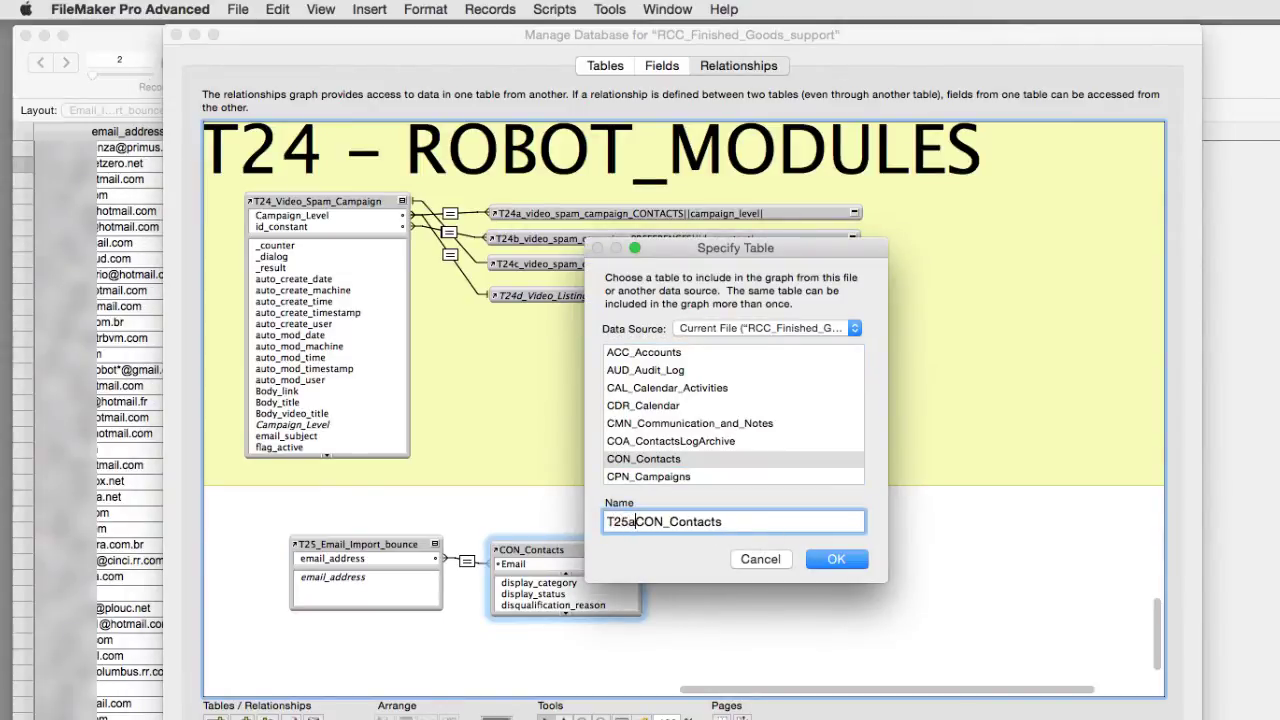
pyautogui.write('_')
pyautogui.press('Down')
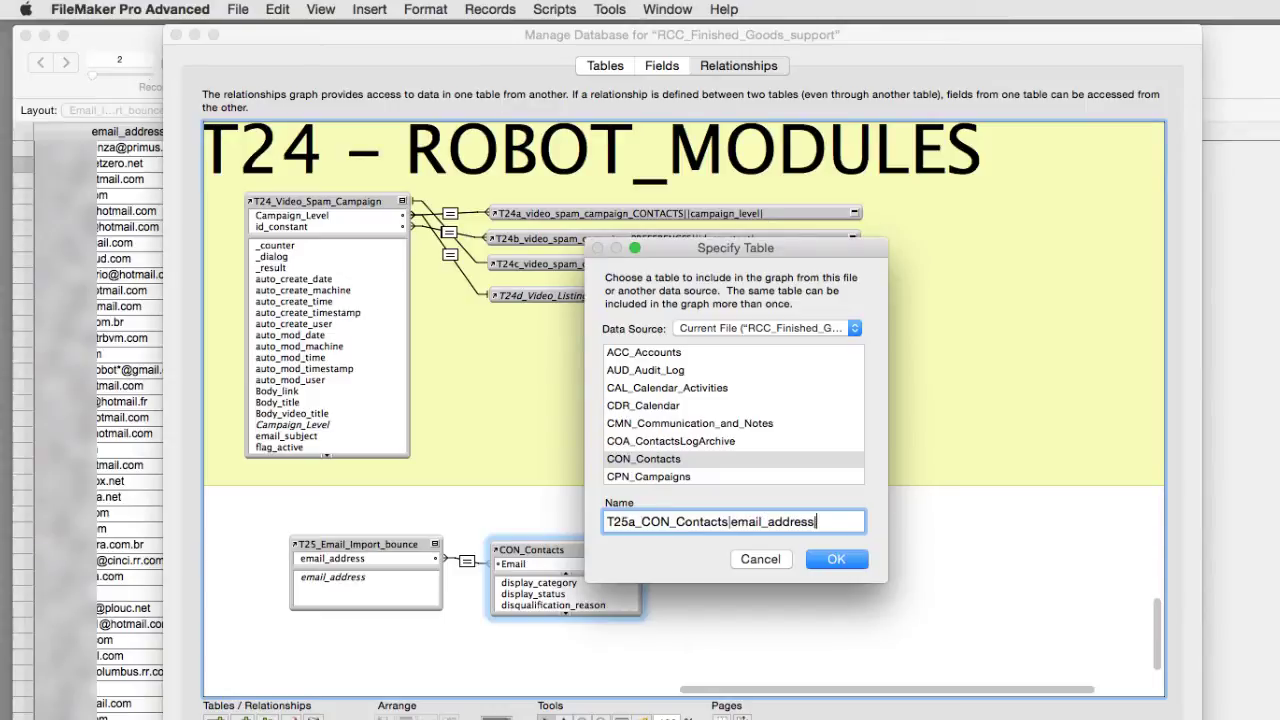
pyautogui.click(834, 559)
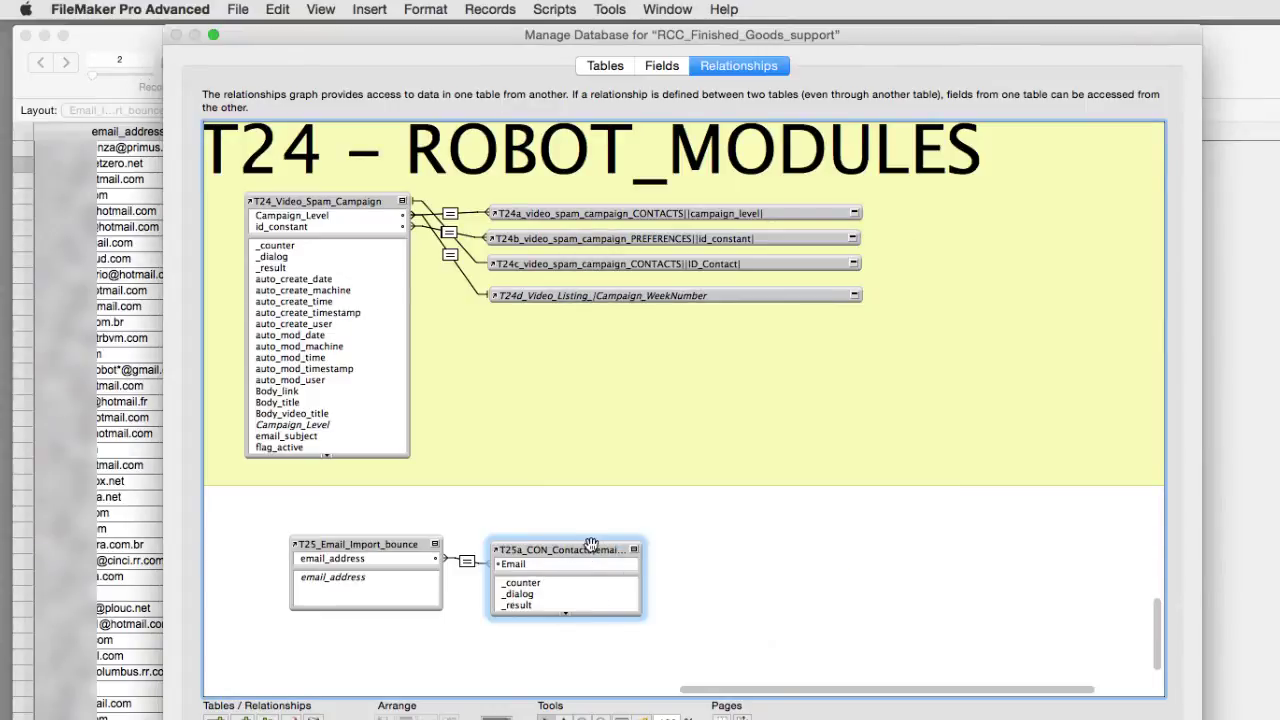
pyautogui.moveTo(590, 548); pyautogui.dragTo(592, 544)
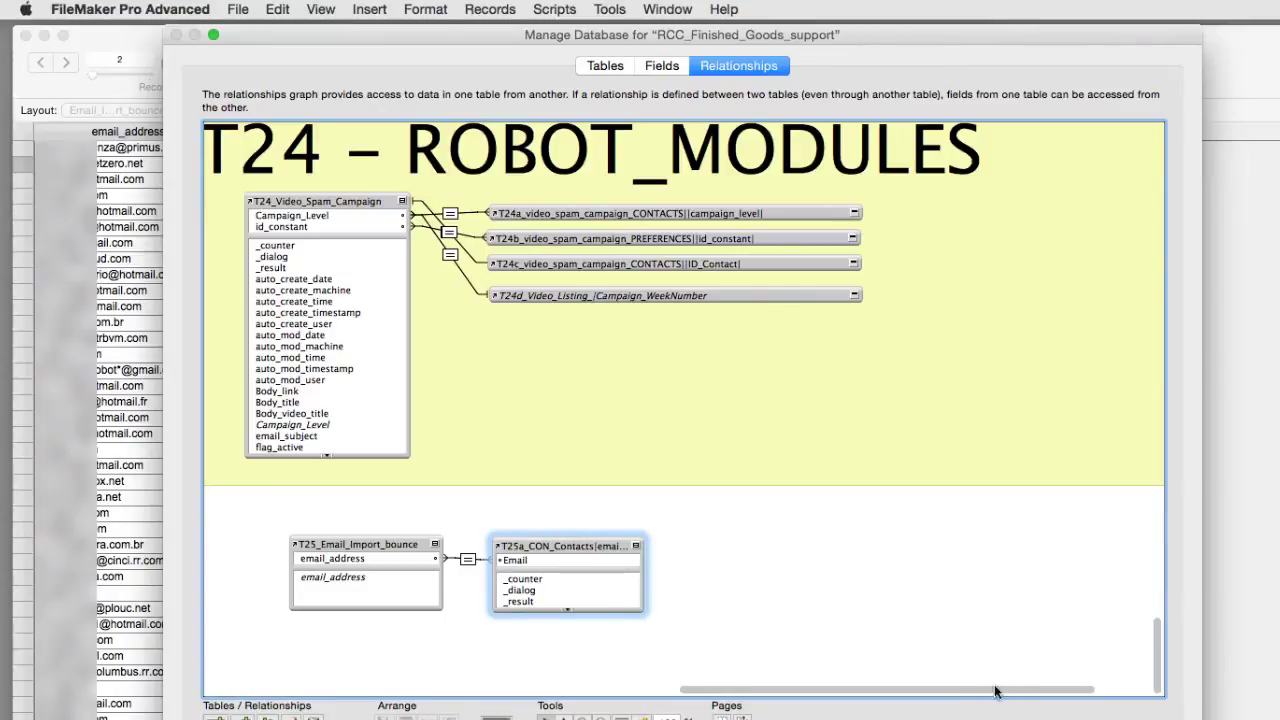
pyautogui.press('Return')
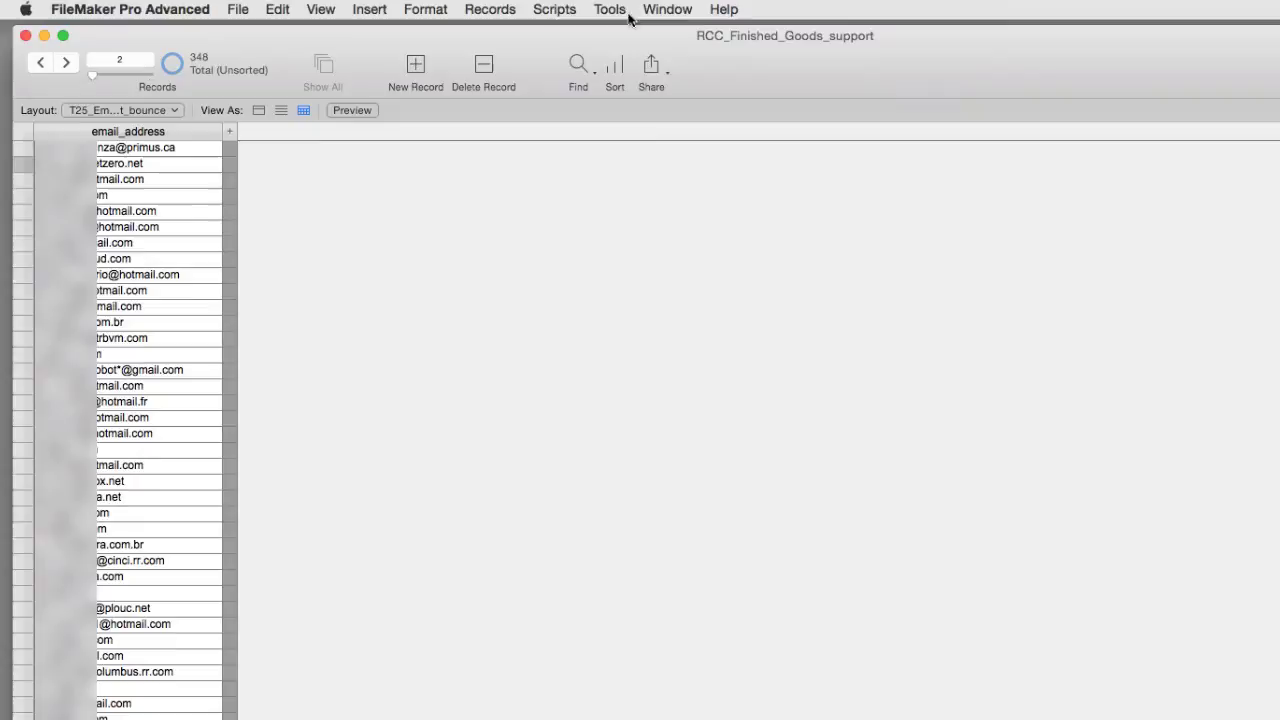
# Open a second database window and switch it to the Contacts data entry layout.
pyautogui.click(555, 9)
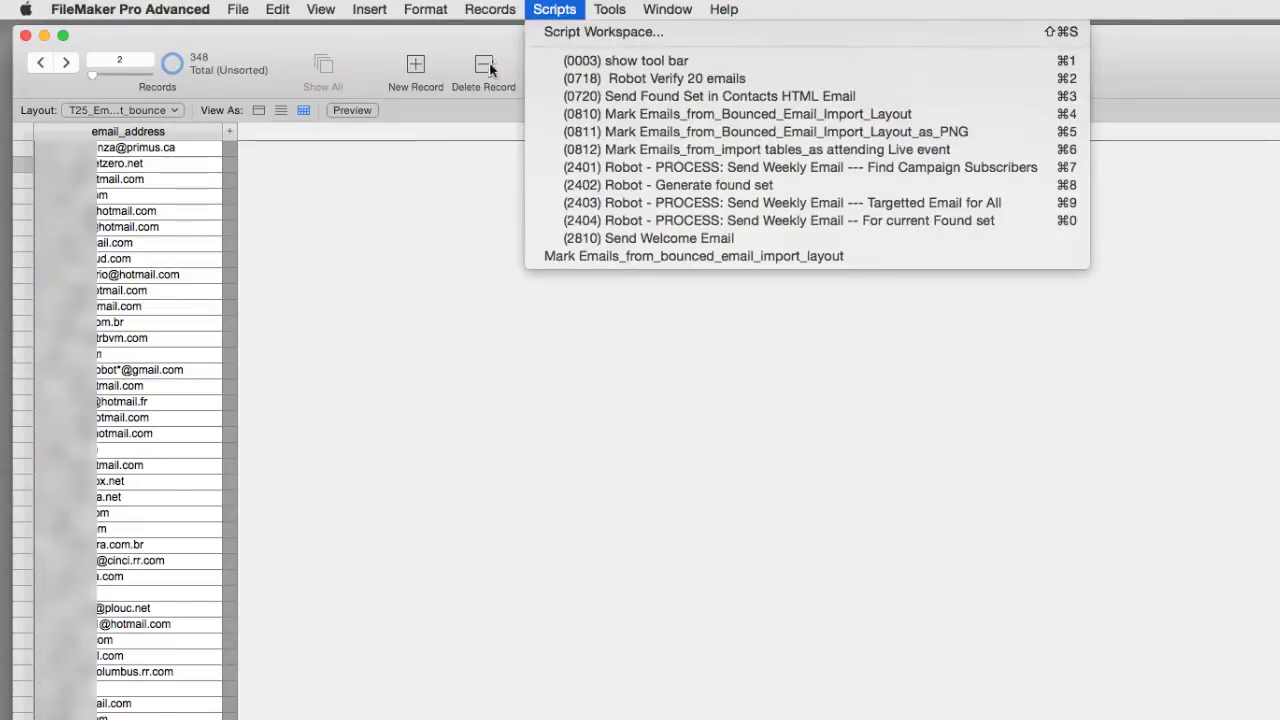
pyautogui.moveTo(667, 9)
pyautogui.click(672, 33)
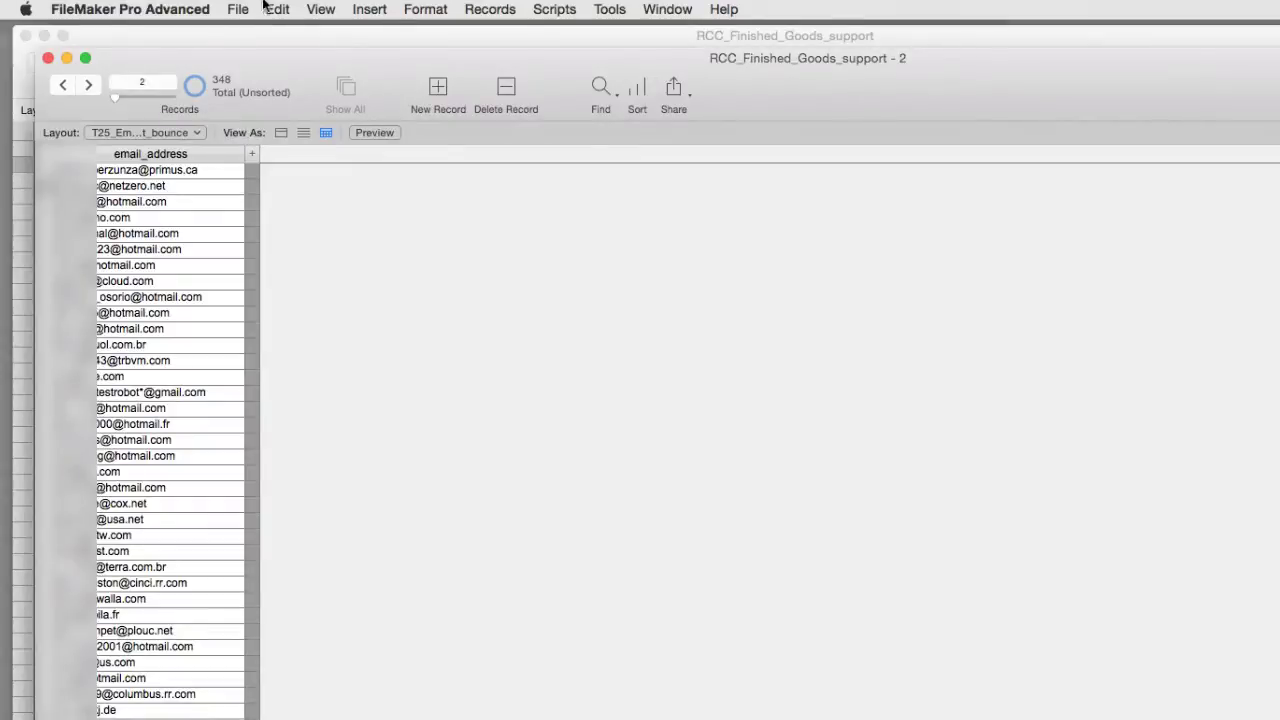
pyautogui.click(180, 135)
pyautogui.moveTo(262, 28)
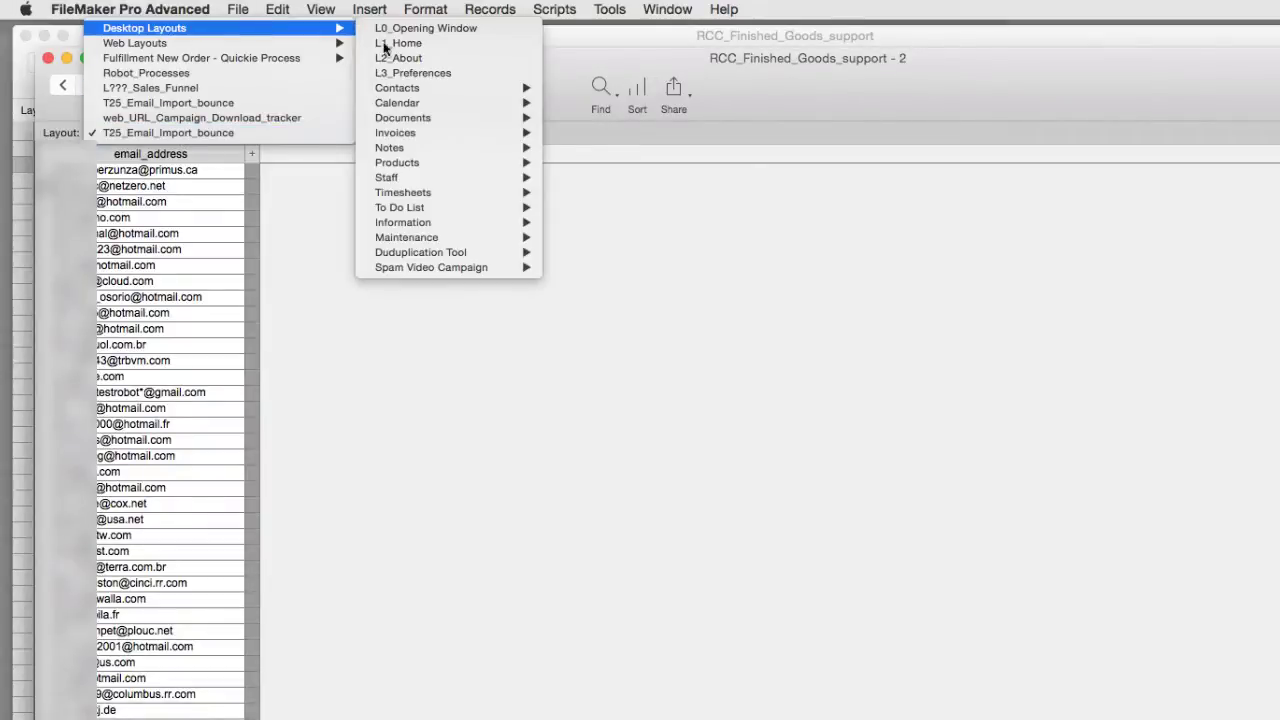
pyautogui.moveTo(403, 90)
pyautogui.click(612, 85)
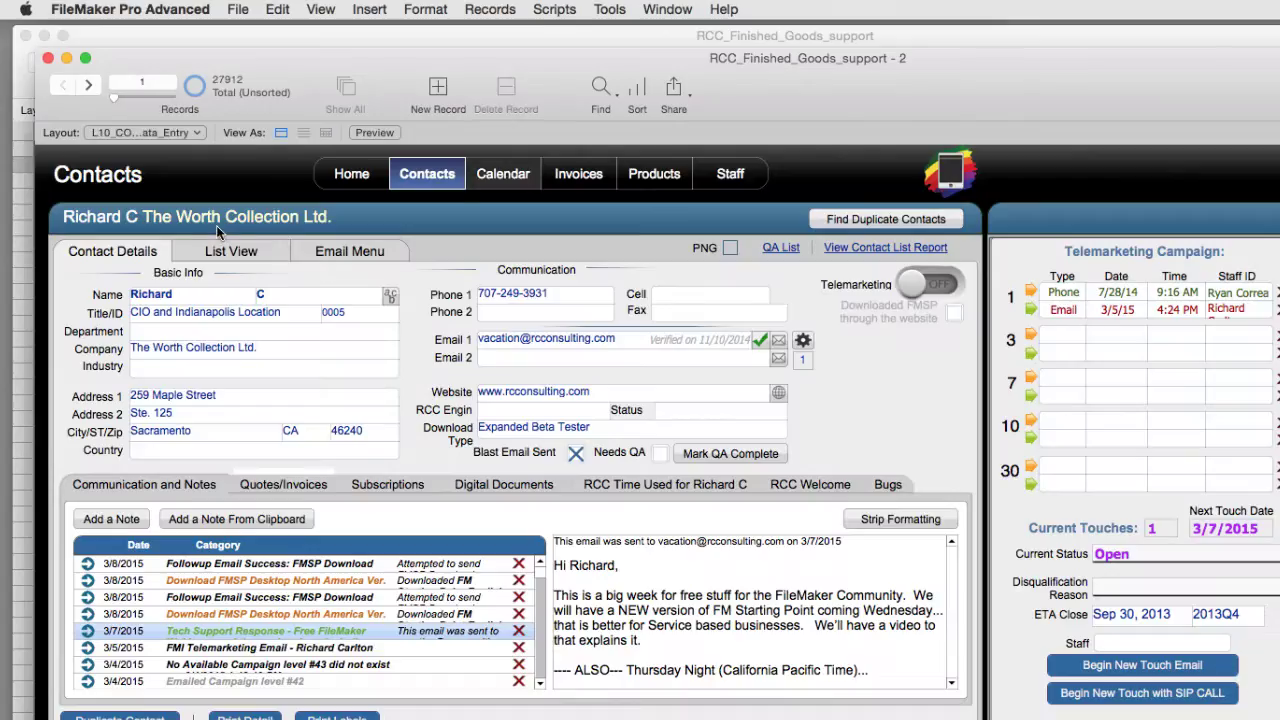
# Find a contact by name and inspect which field the Invalid Email checkbox uses in the layout's design.
pyautogui.press('super+f')
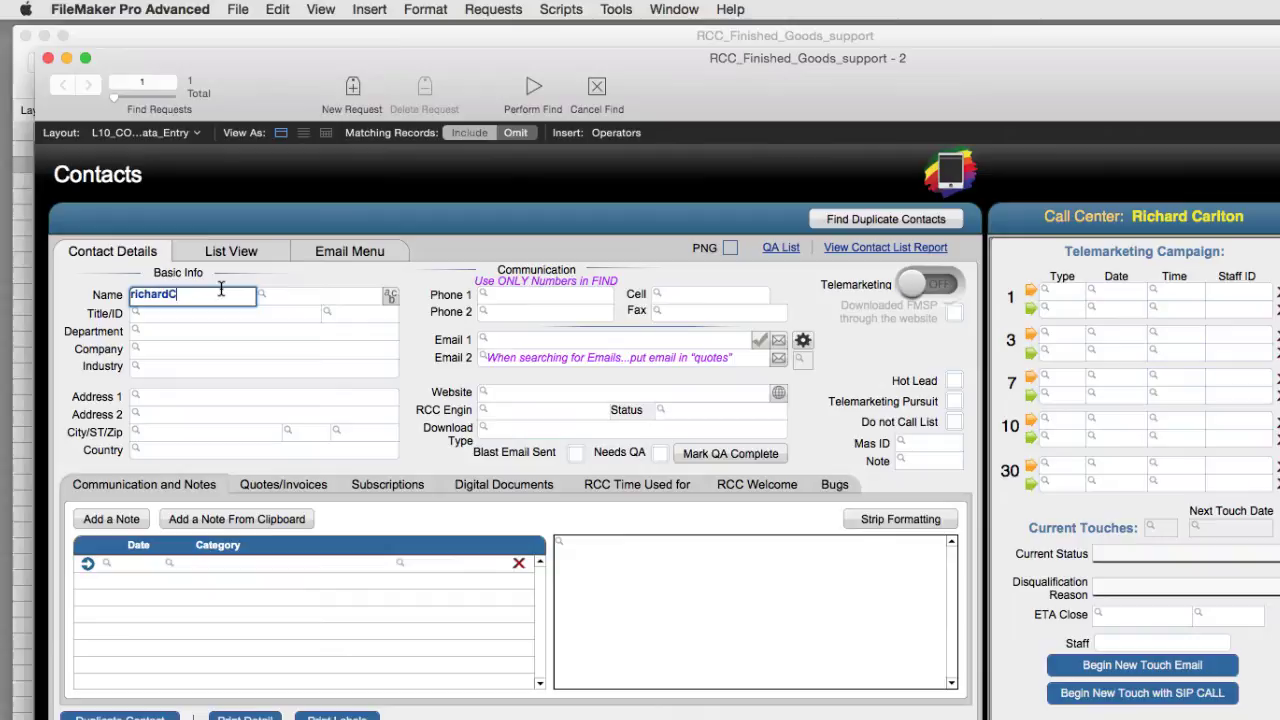
pyautogui.press('Return')
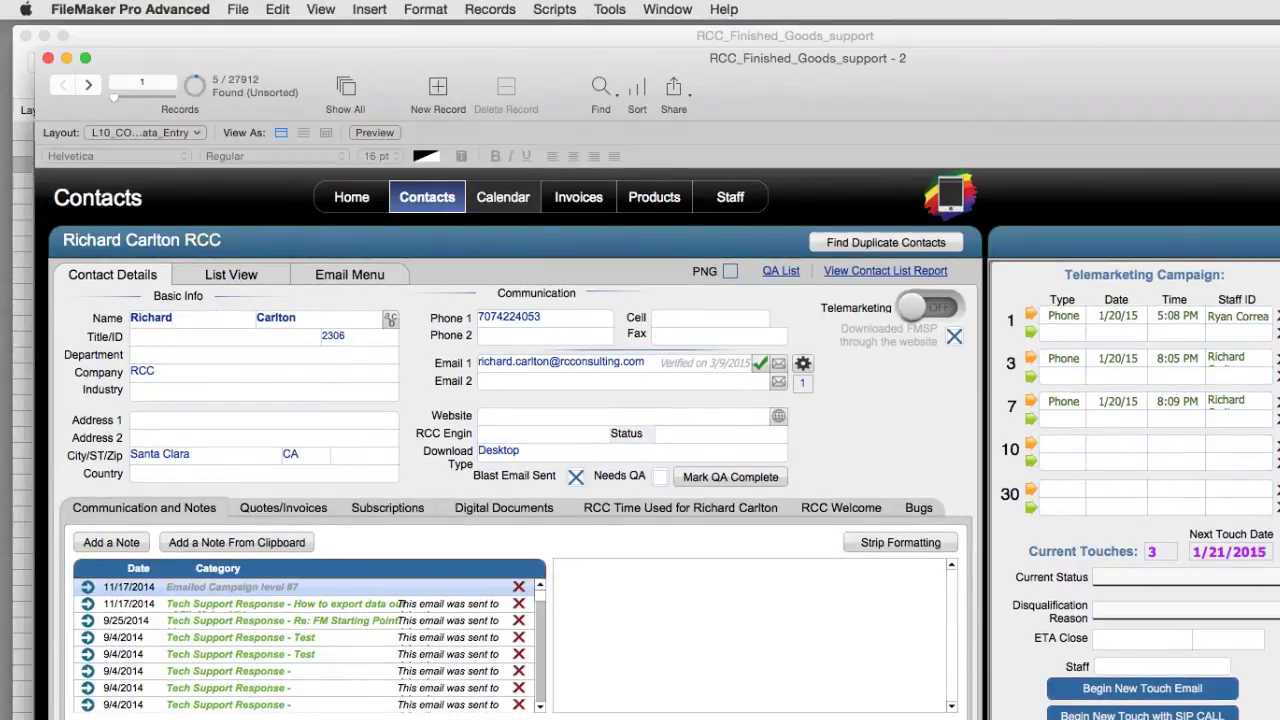
pyautogui.press('super+l')
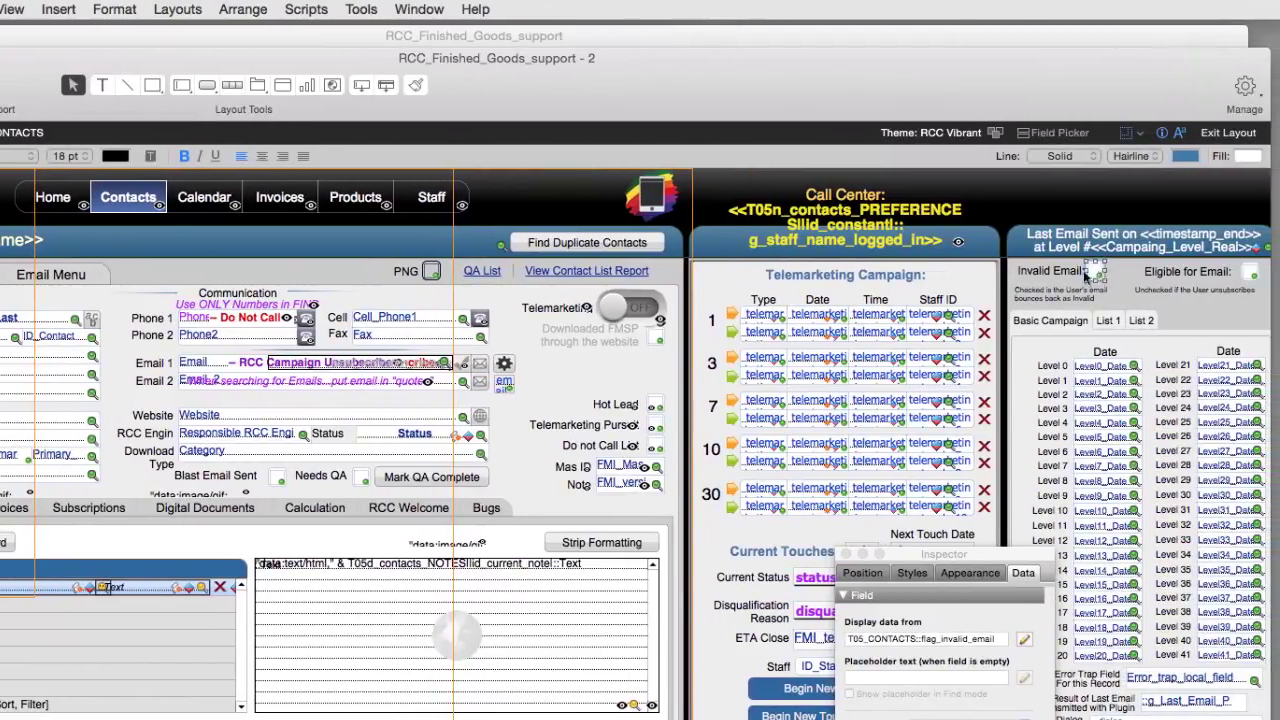
pyautogui.doubleClick(1097, 276)
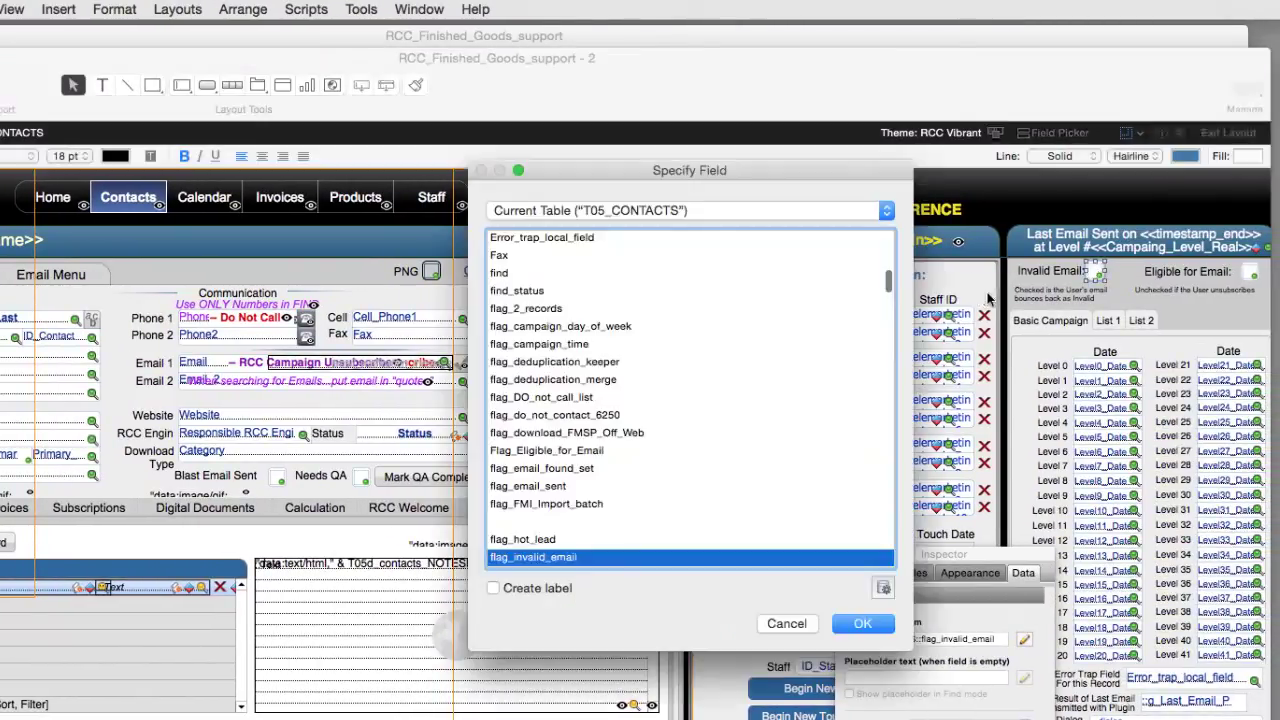
# Check the Invalid Email checkbox's field in the field list, leave it without changes and close the second database window.
pyautogui.scroll(-2, 815, 370)
pyautogui.scroll(-3, 815, 370)
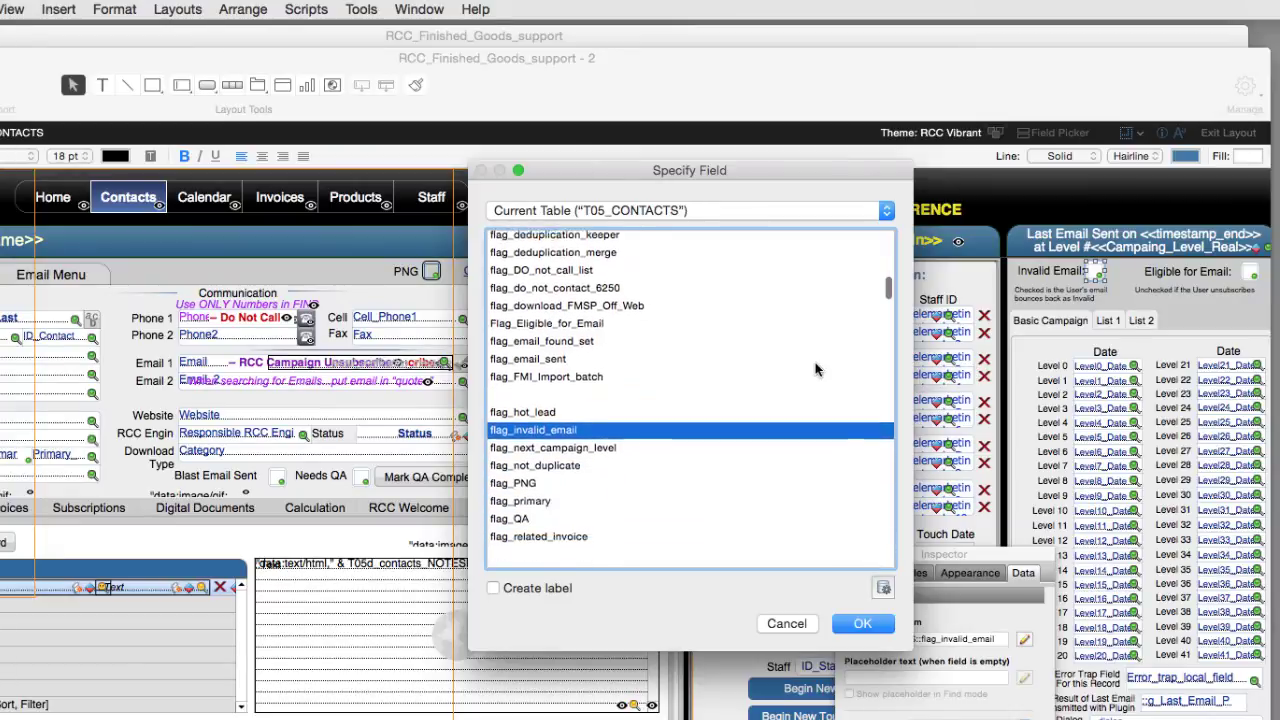
pyautogui.click(786, 624)
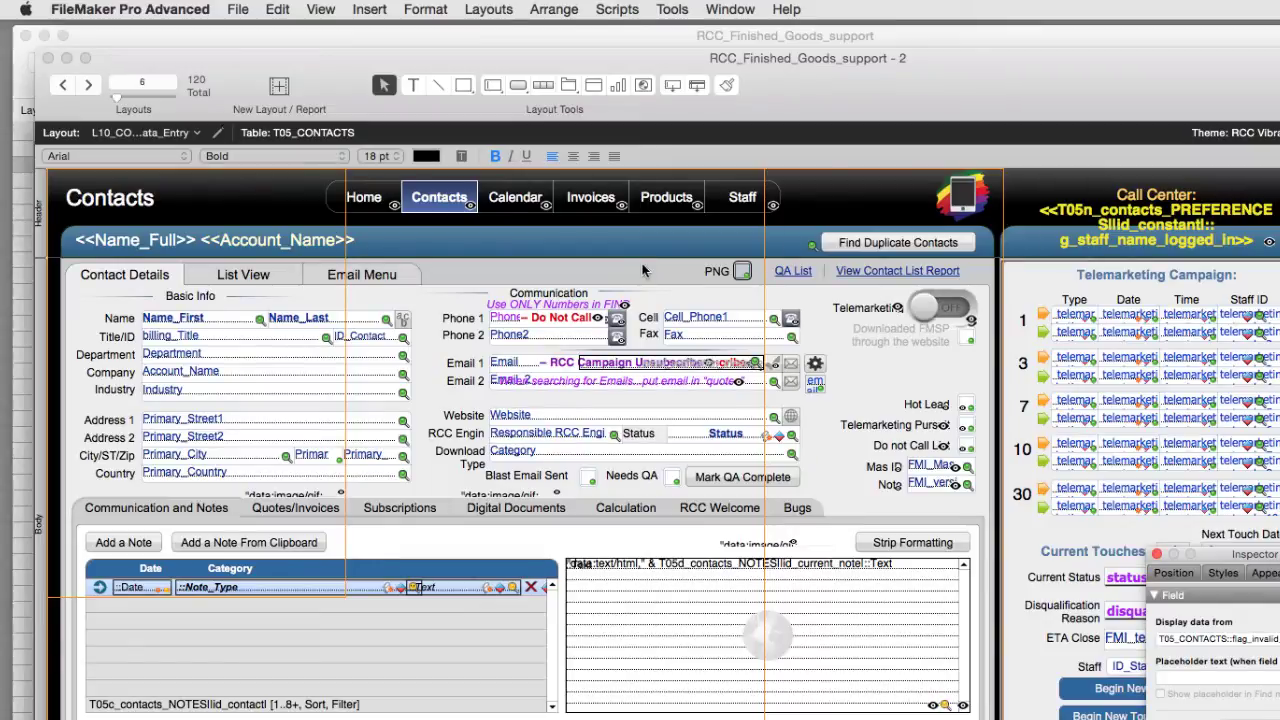
pyautogui.click(45, 58)
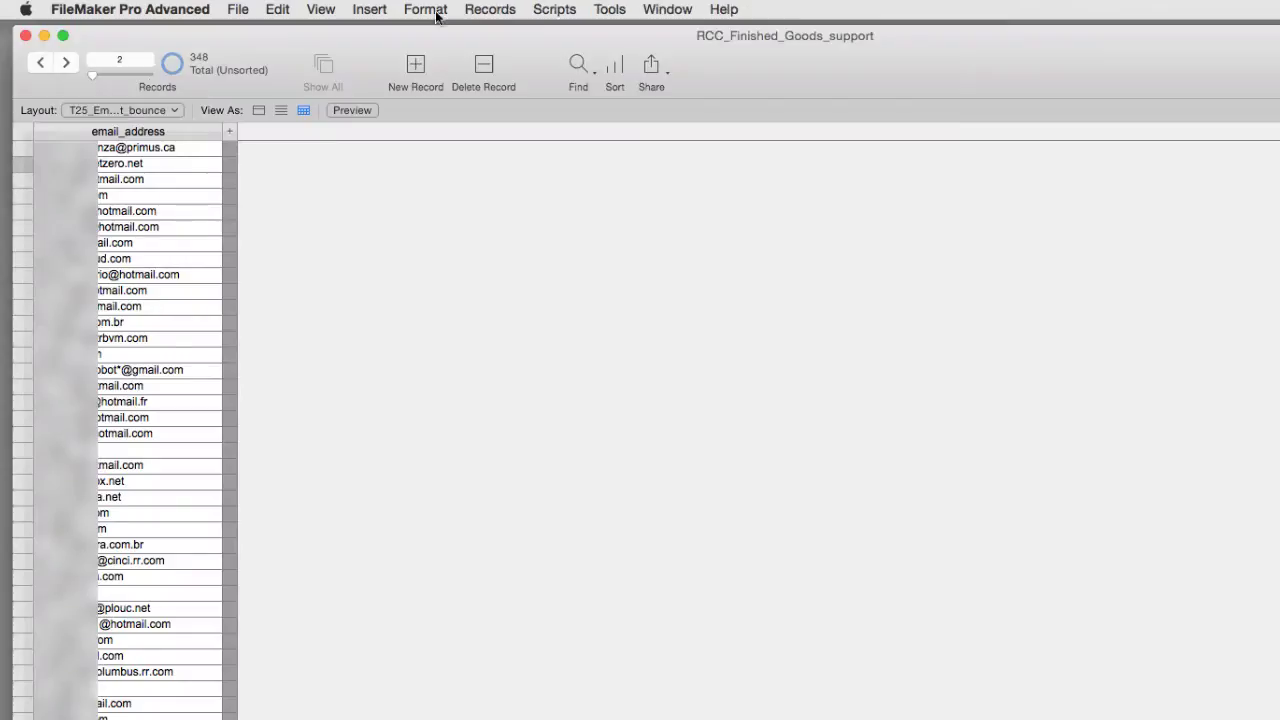
# Create a script named Mark Emails_from_bounced_Email_Import_Layout in the CON_Email_Campaign_Cleanup folder.
pyautogui.click(554, 9)
pyautogui.click(575, 40)
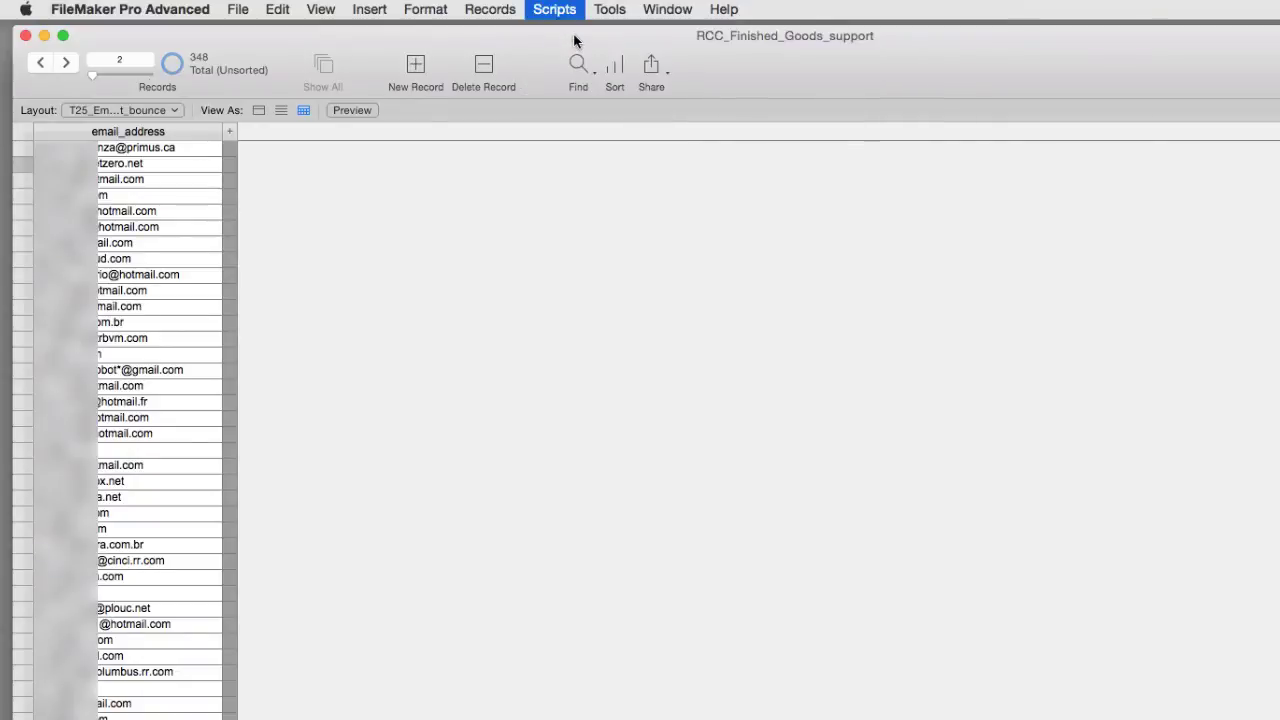
pyautogui.click(64, 57)
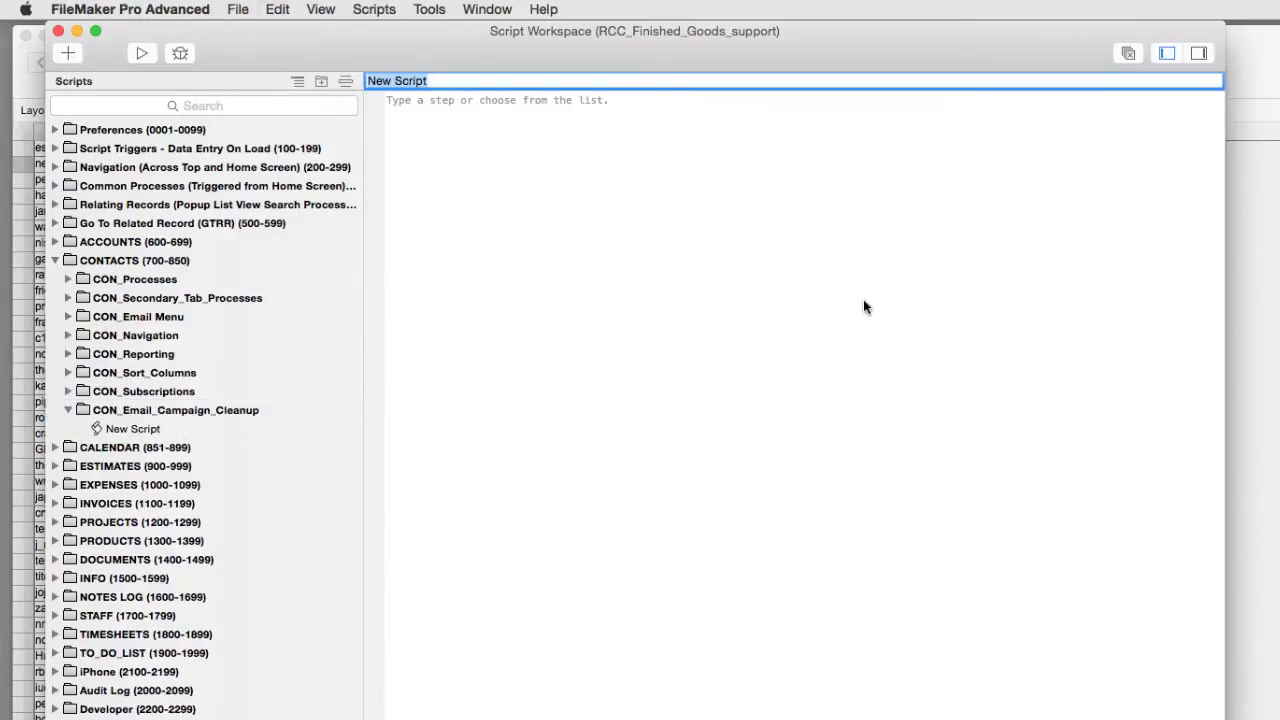
pyautogui.write('Mark Emails_from_bounced_Email_Import_Layout')
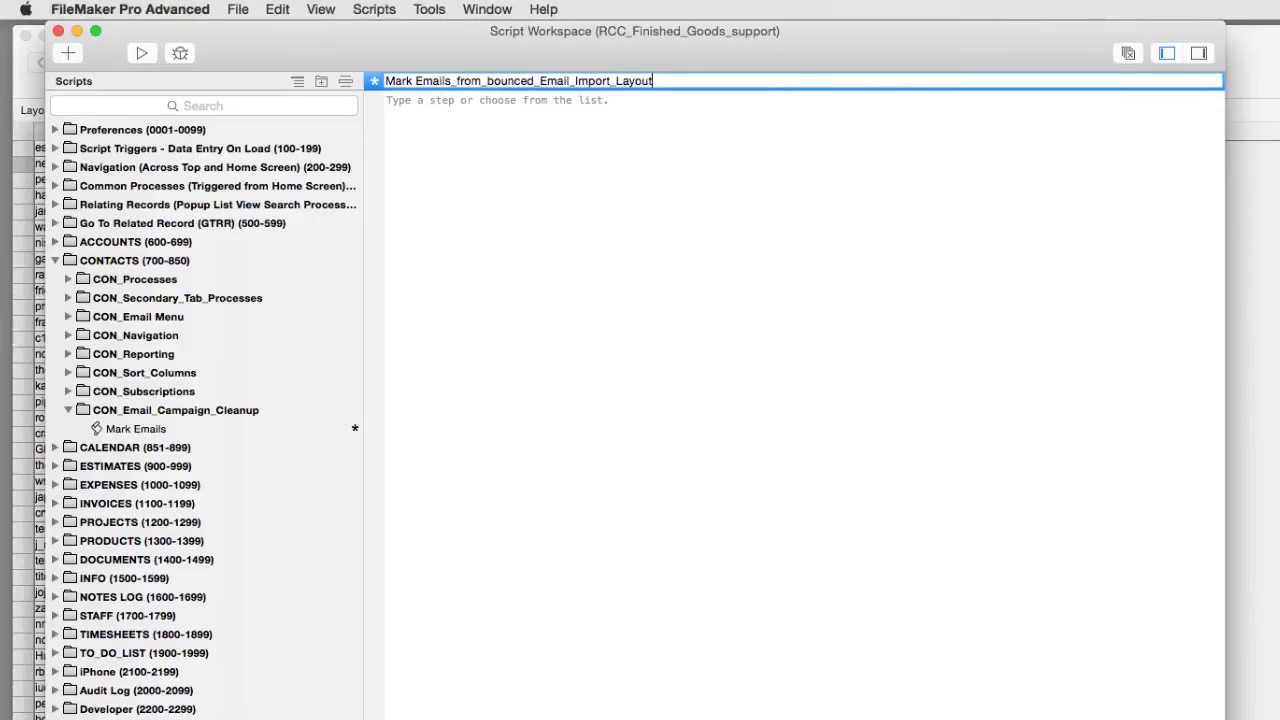
pyautogui.press('Return')
# Add a Loop and a Go to Record/Request/Page script step set to Next with Exit after last enabled.
pyautogui.write('loo')
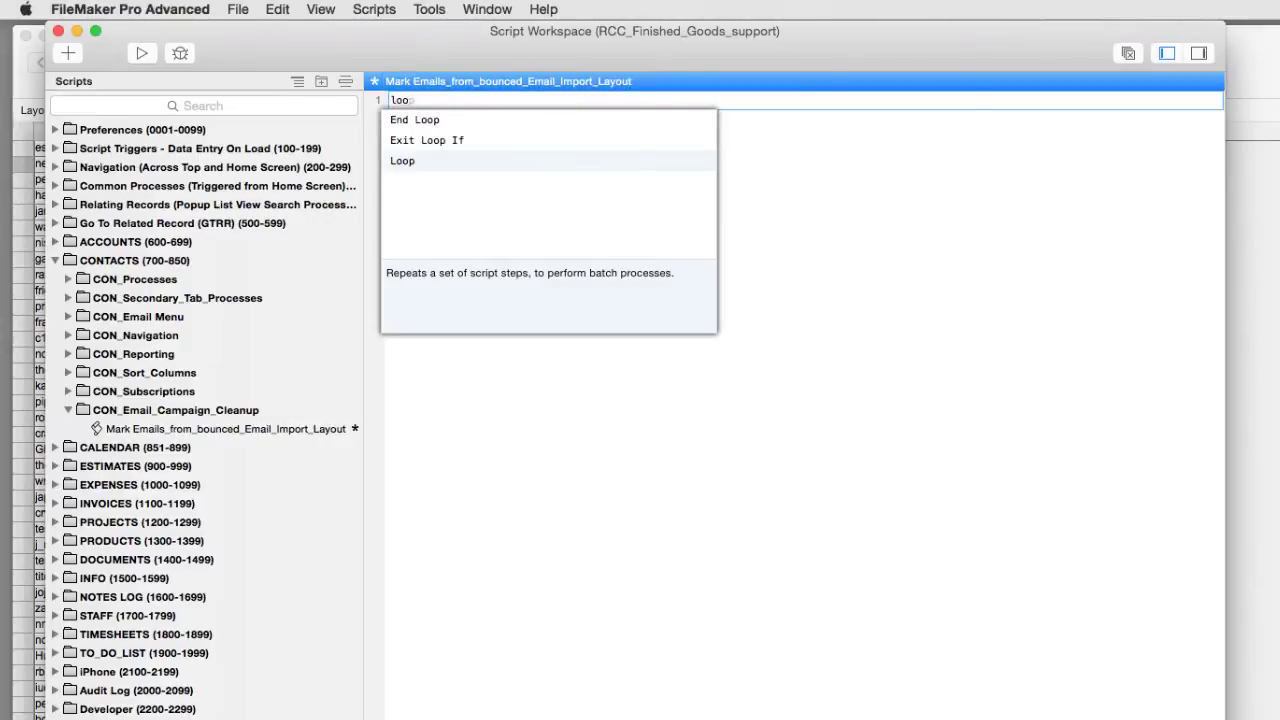
pyautogui.press('Return')
pyautogui.press('Return')
pyautogui.write('go')
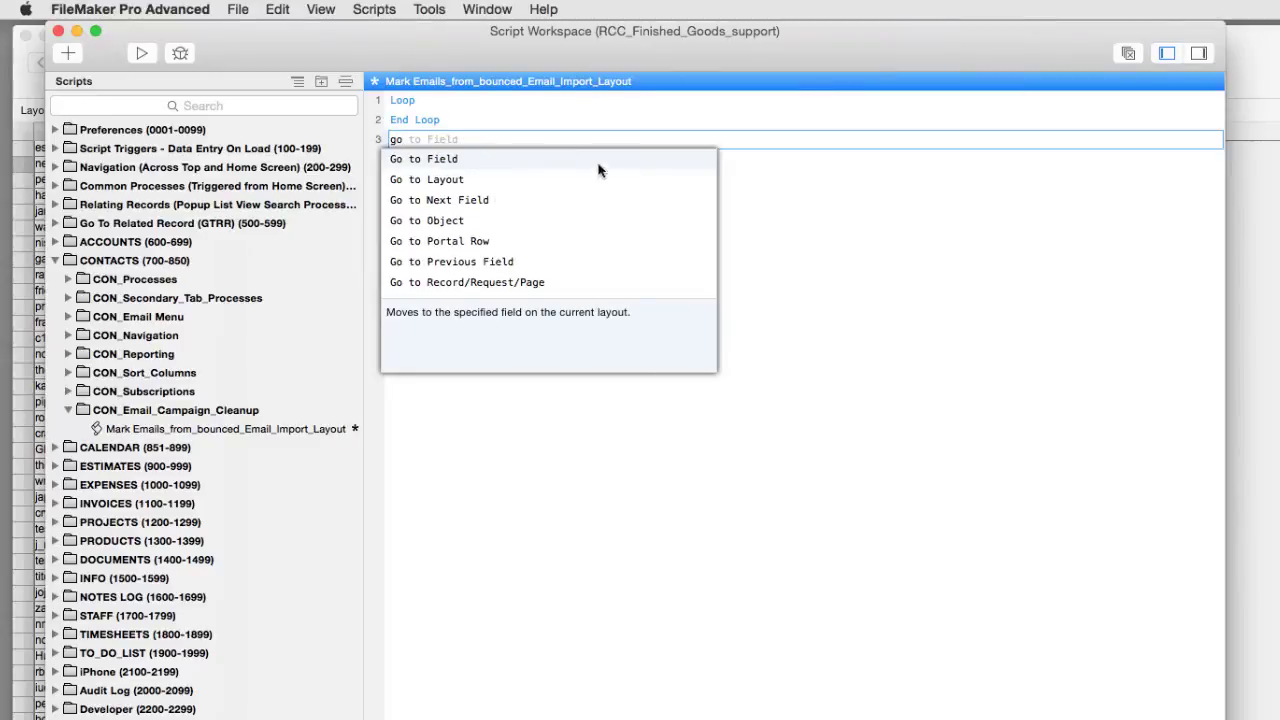
pyautogui.click(530, 283)
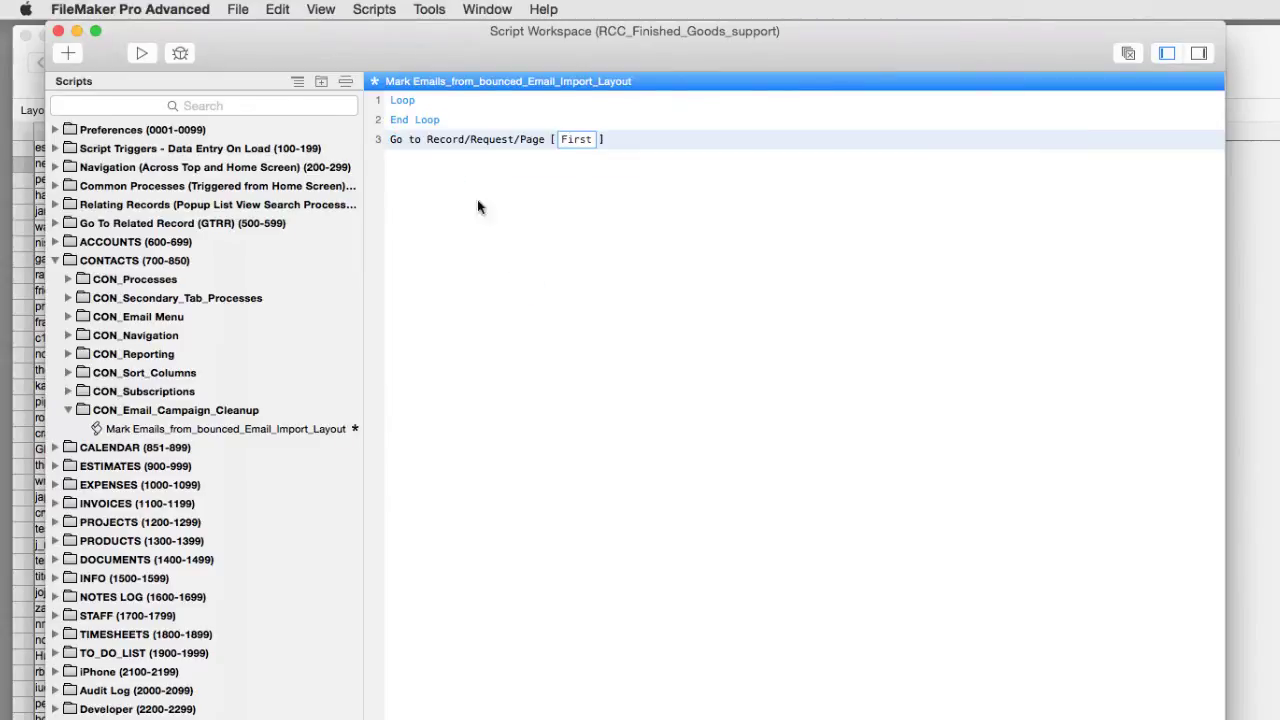
pyautogui.click(571, 141)
pyautogui.click(579, 182)
pyautogui.click(607, 140)
pyautogui.click(530, 209)
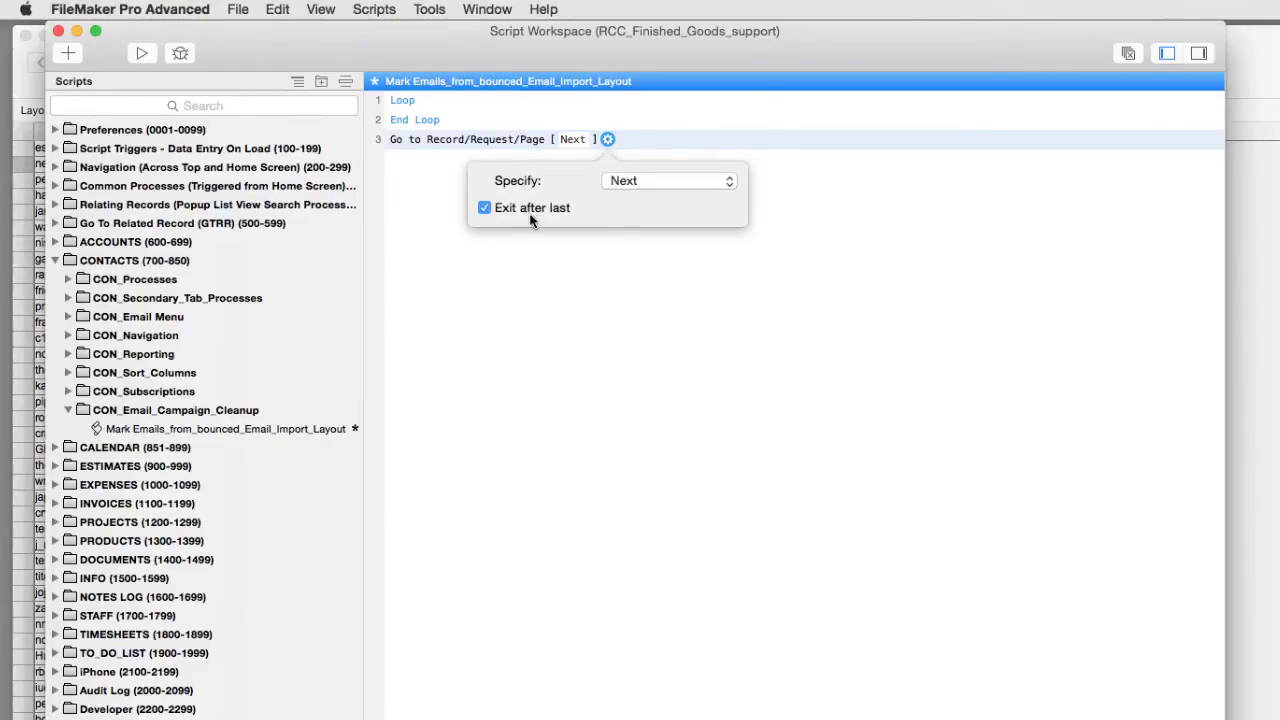
pyautogui.click(549, 243)
# Add a Set Field script step that sets flag_invalid_email in T25a_CON_Contacts|email_address| to 1.
pyautogui.write('set')
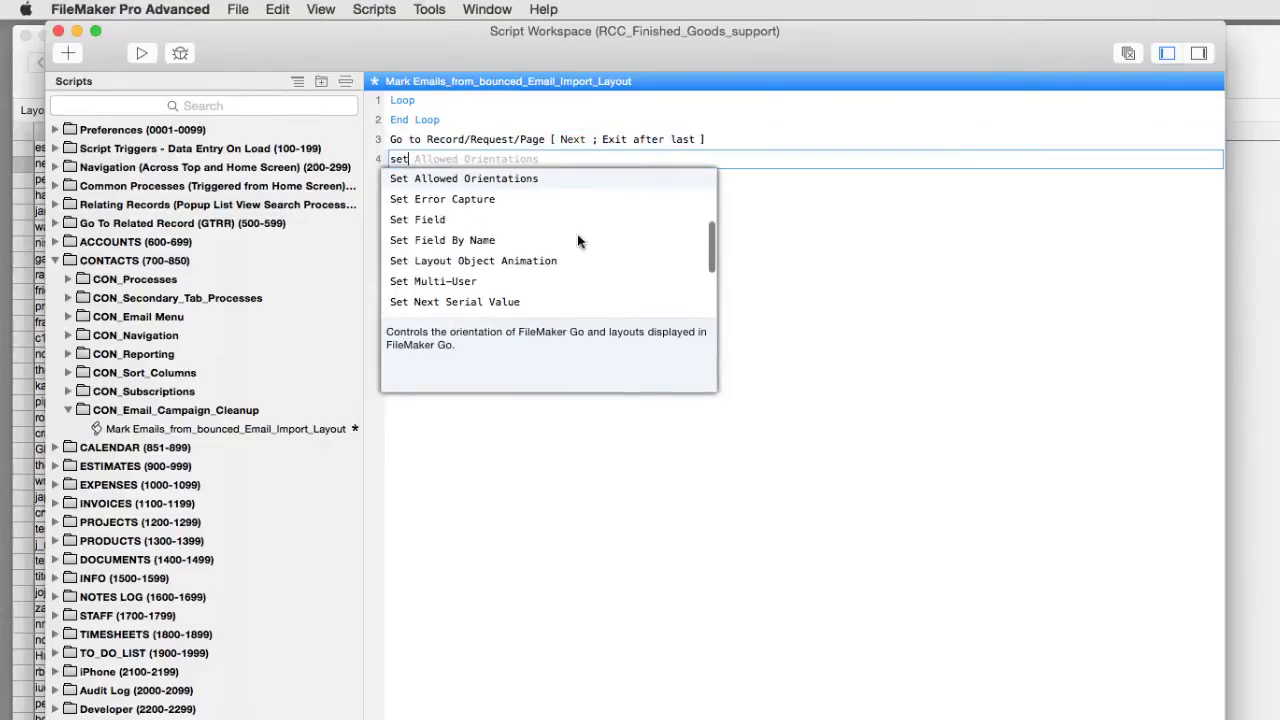
pyautogui.click(458, 226)
pyautogui.click(477, 160)
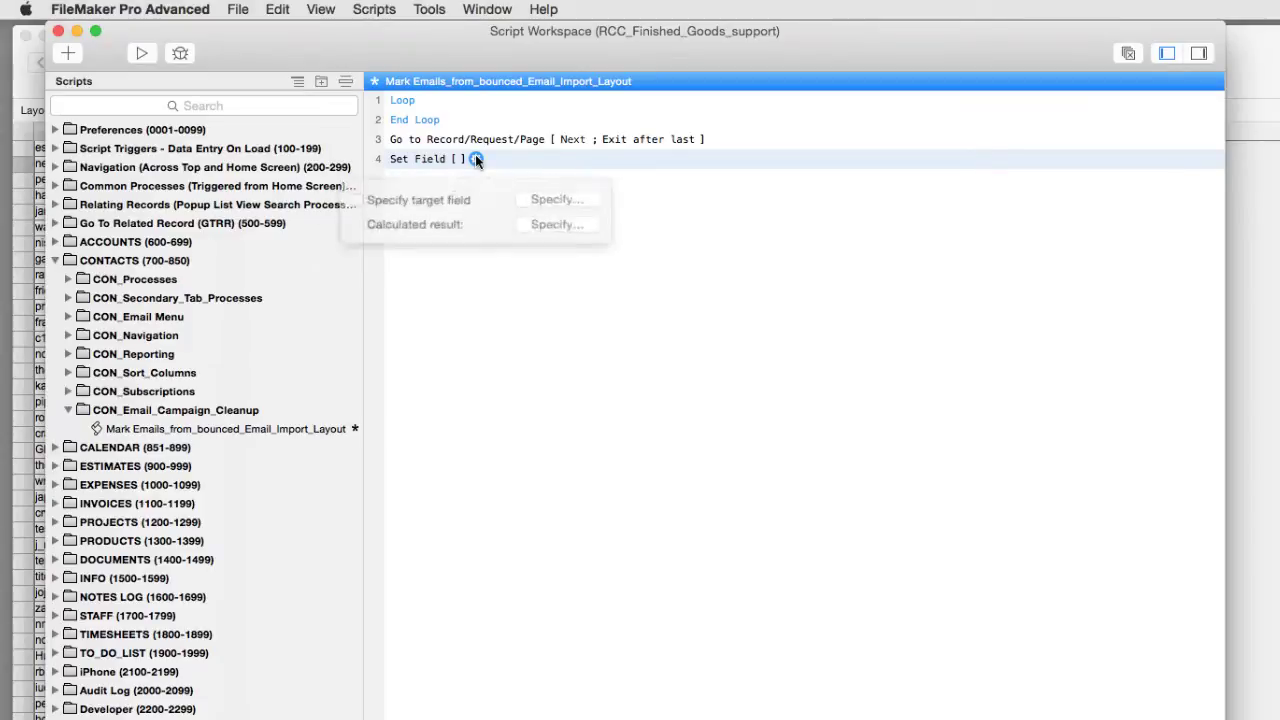
pyautogui.click(560, 200)
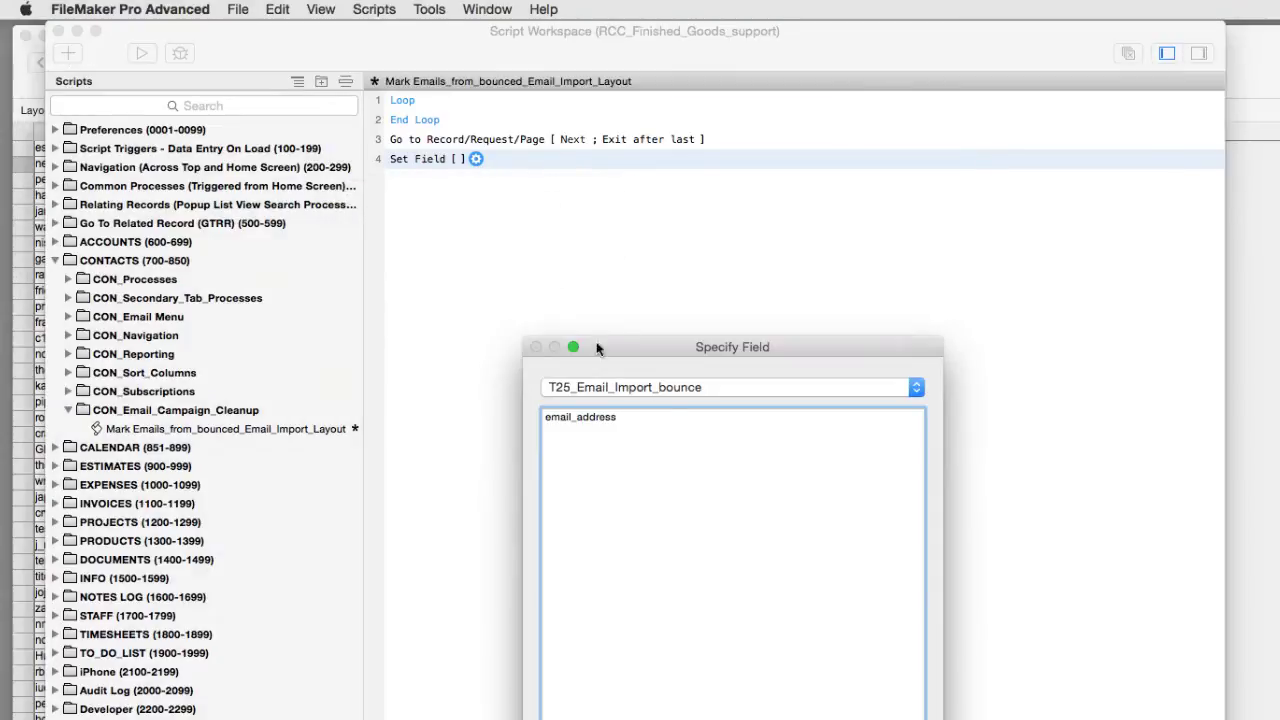
pyautogui.click(667, 387)
pyautogui.click(661, 402)
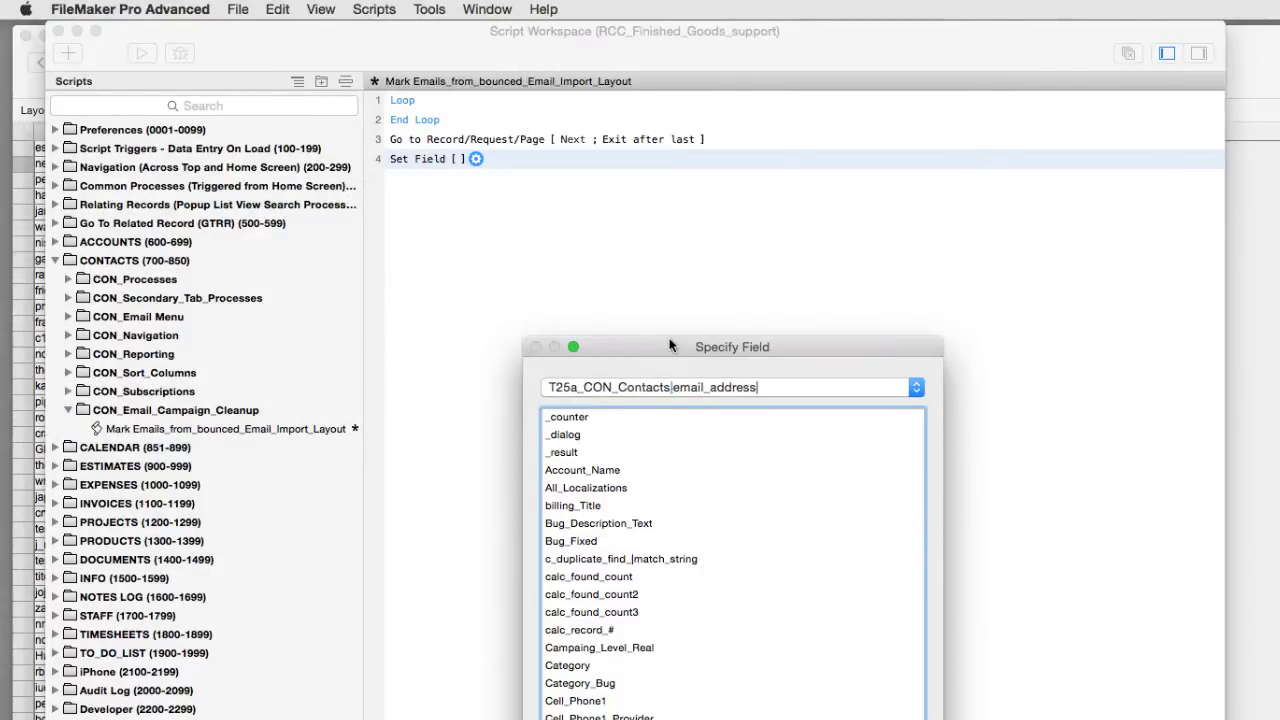
pyautogui.click(673, 346)
pyautogui.scroll(-5, 673, 346)
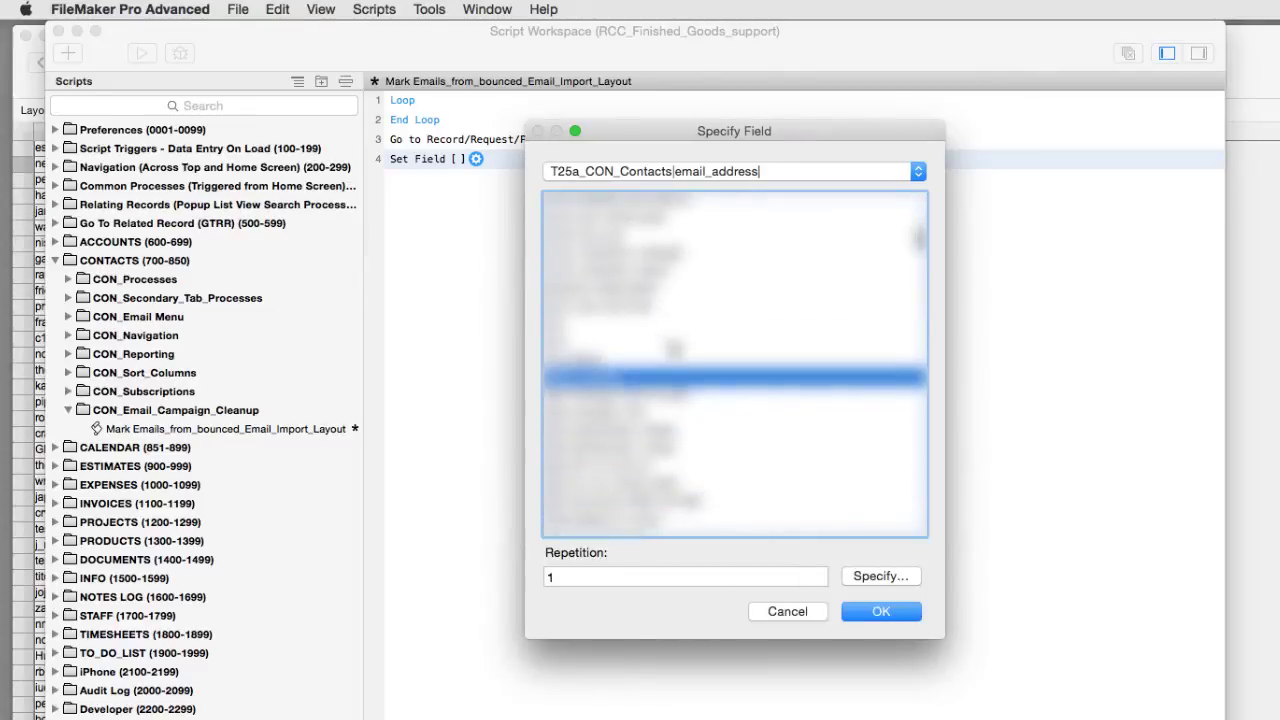
pyautogui.scroll(-3, 645, 430)
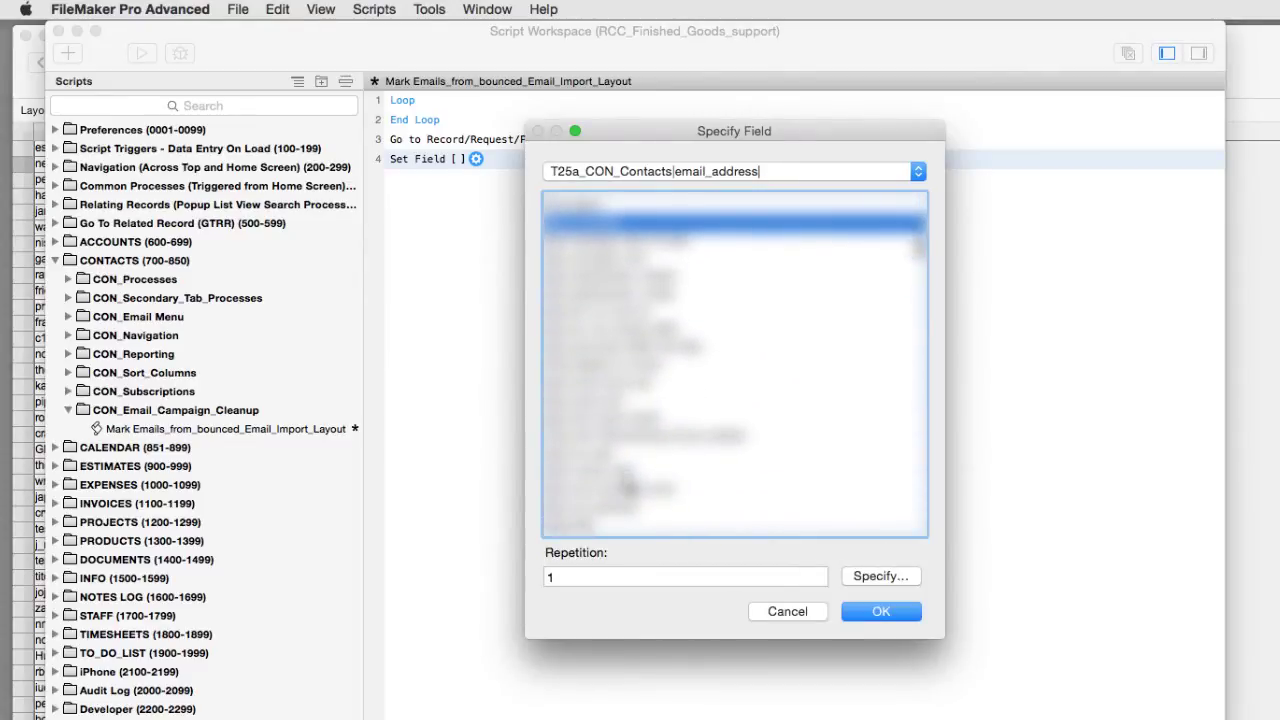
pyautogui.click(630, 474)
pyautogui.click(630, 474)
pyautogui.click(890, 227)
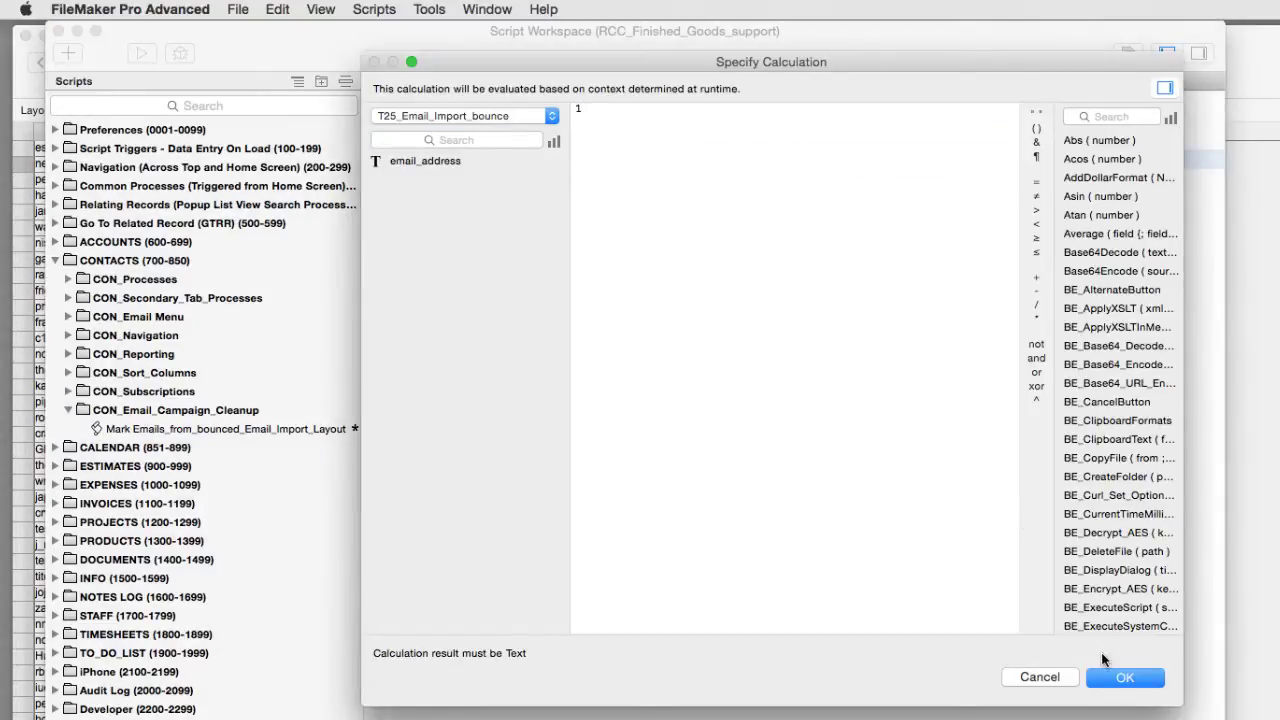
pyautogui.click(1121, 676)
# Move the Go to Record/Request/Page and Set Field script steps inside the loop, then close the Script Workspace, saving the script.
pyautogui.click(429, 139)
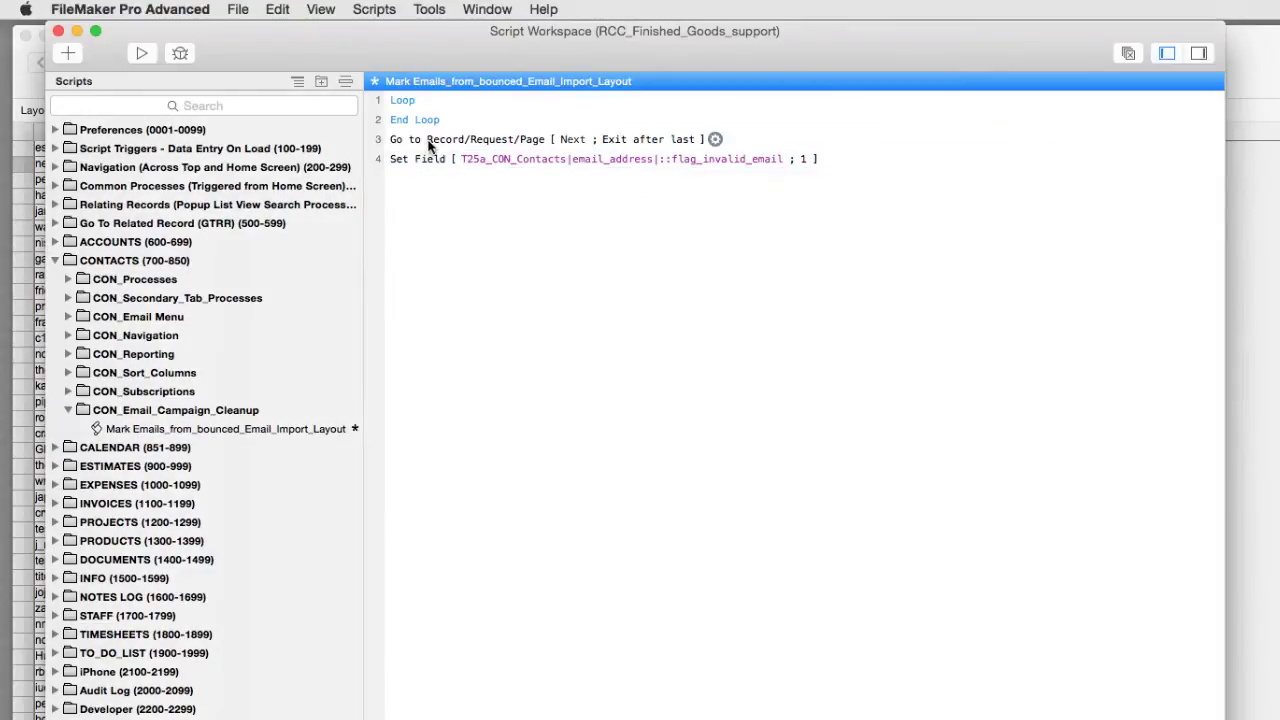
pyautogui.keyDown('shift'); pyautogui.click(422, 159); pyautogui.keyUp('shift')
pyautogui.moveTo(422, 159); pyautogui.dragTo(432, 115)
pyautogui.click(487, 219)
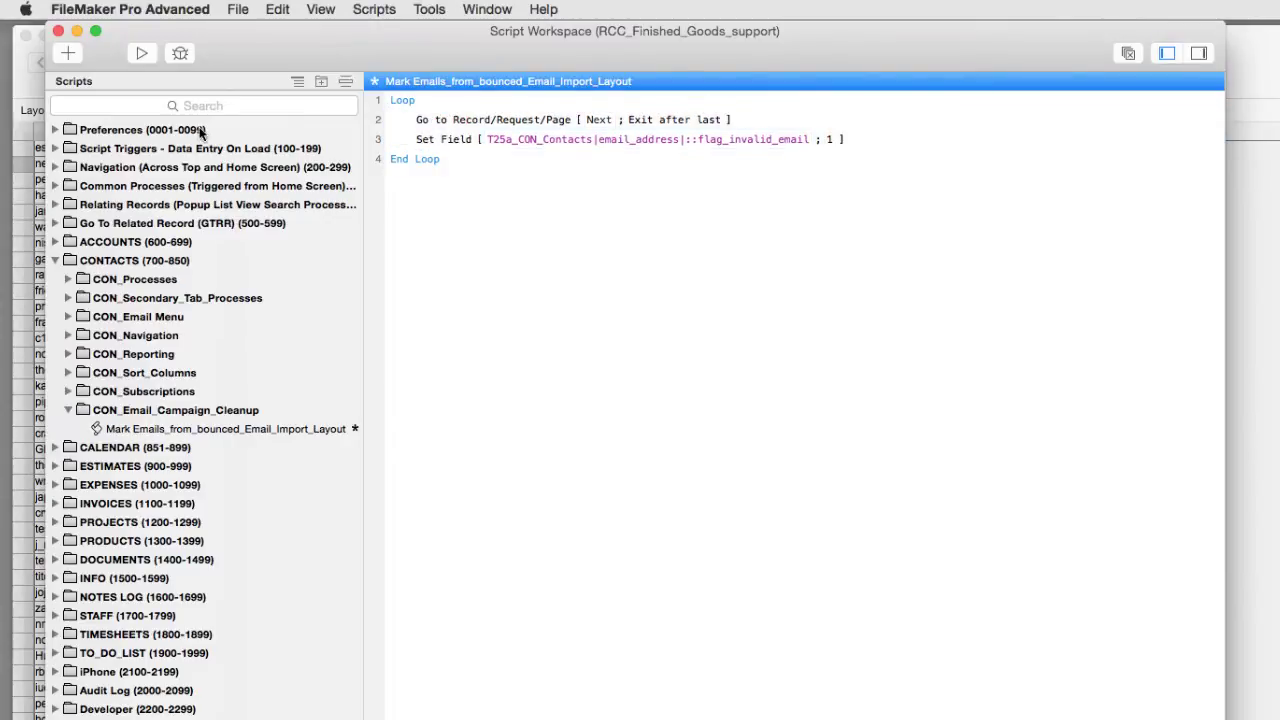
pyautogui.click(58, 31)
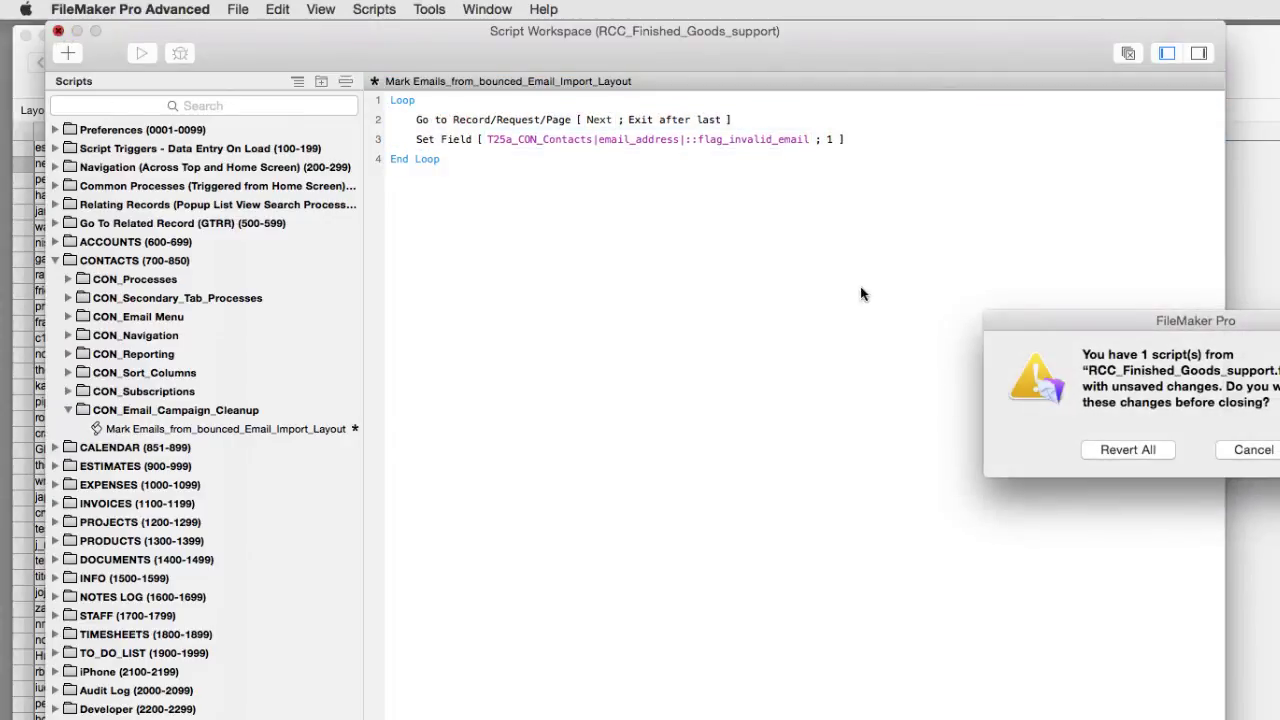
pyautogui.press('Return')
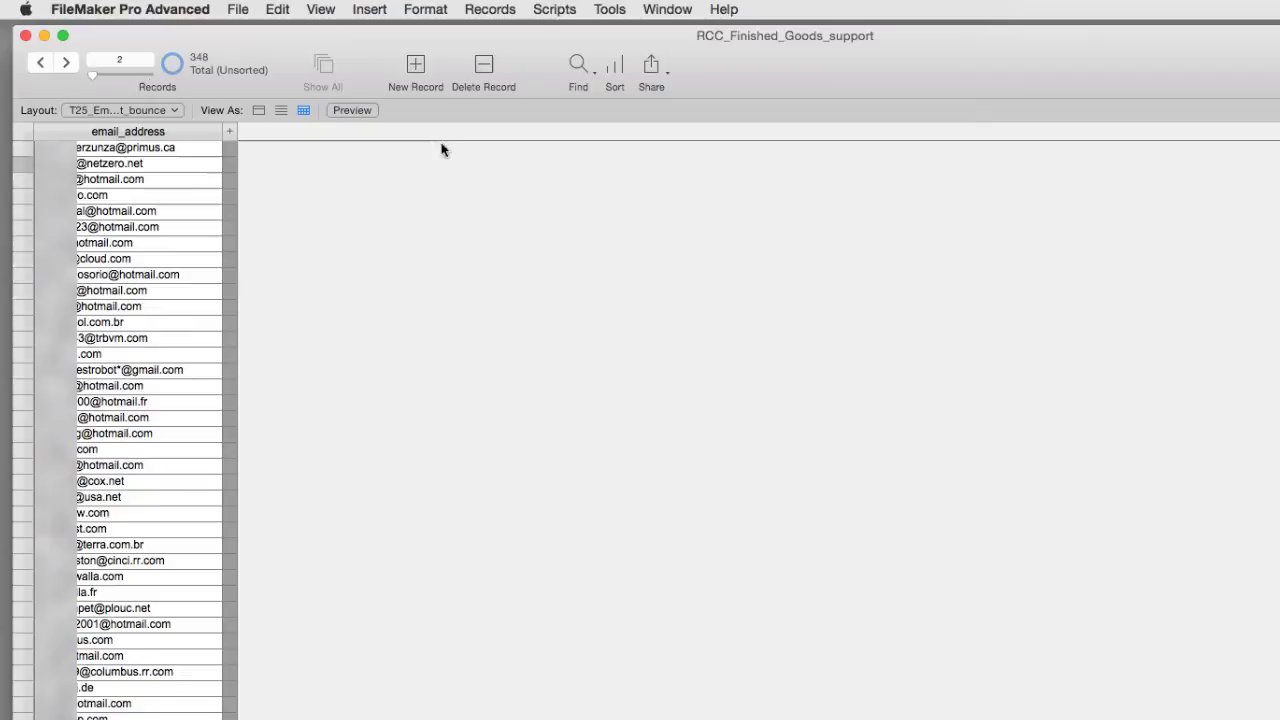
# Duplicate the email_address field below itself on the T25_Email_Import_bounce layout and assign it flag_invalid_email from T25a_CON_Contacts|email_address|.
pyautogui.press('super+l')
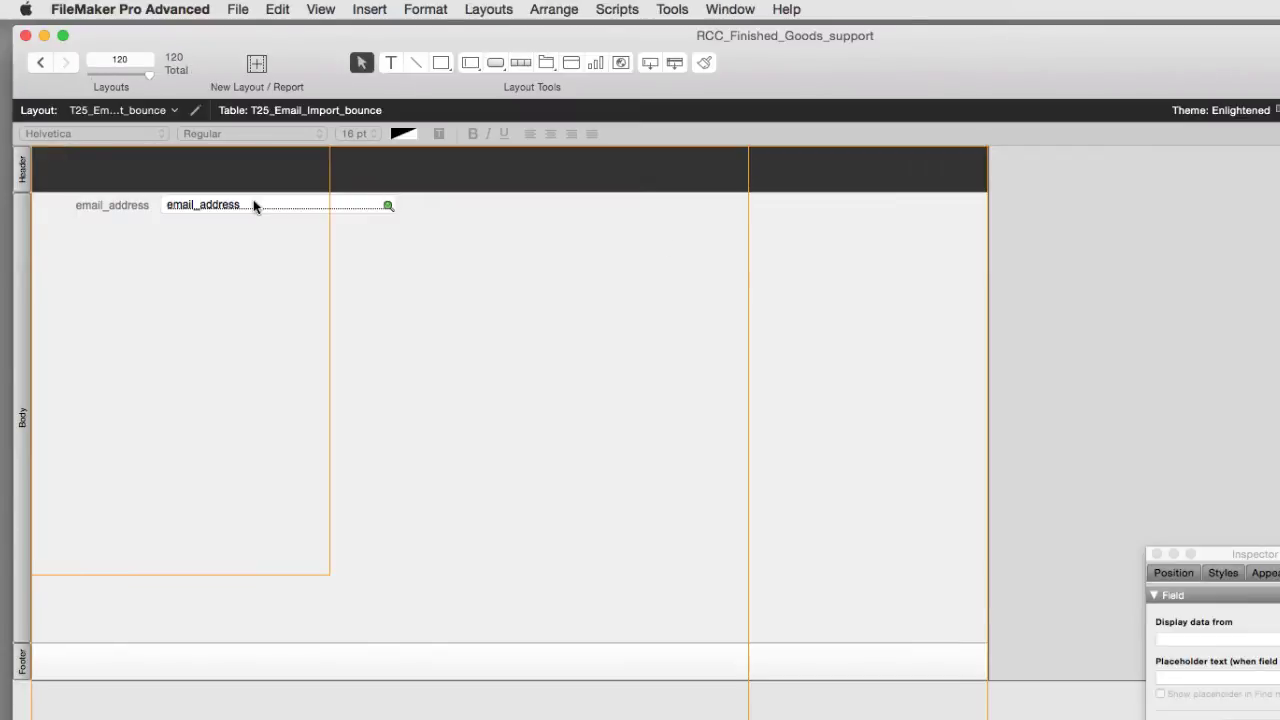
pyautogui.click(253, 202)
pyautogui.moveTo(234, 202); pyautogui.dragTo(236, 254)
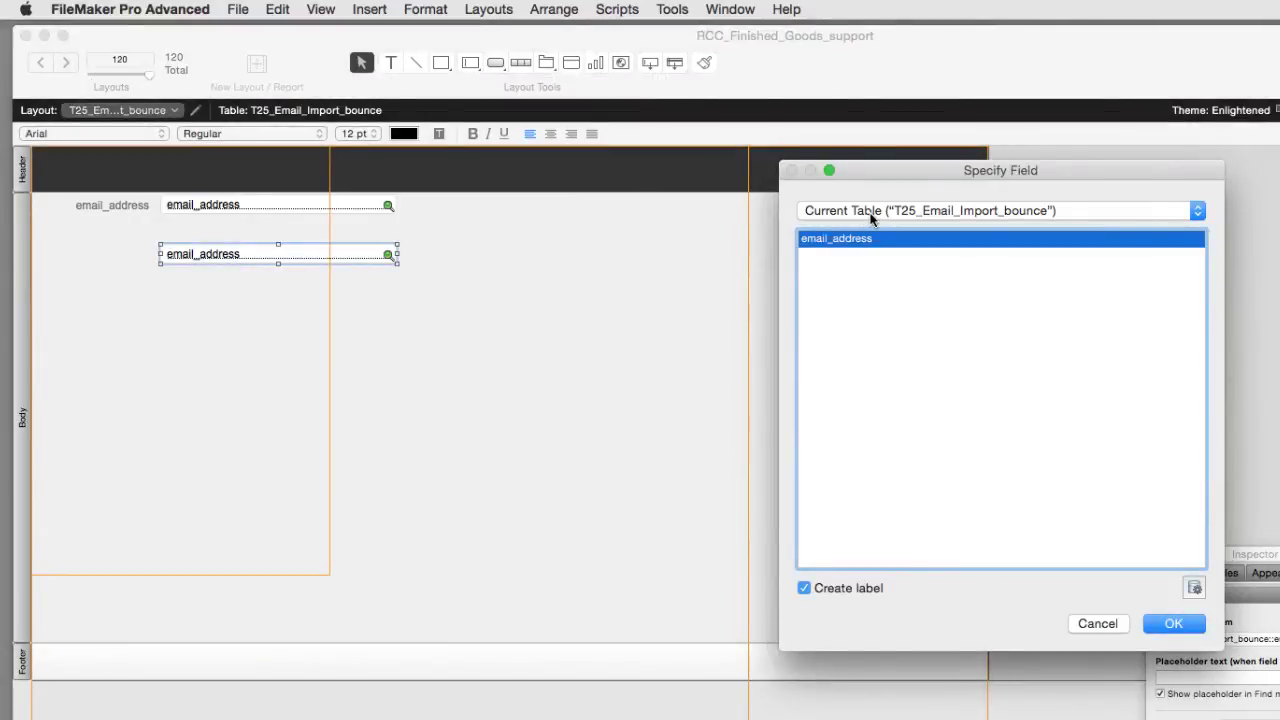
pyautogui.click(870, 218)
pyautogui.click(889, 263)
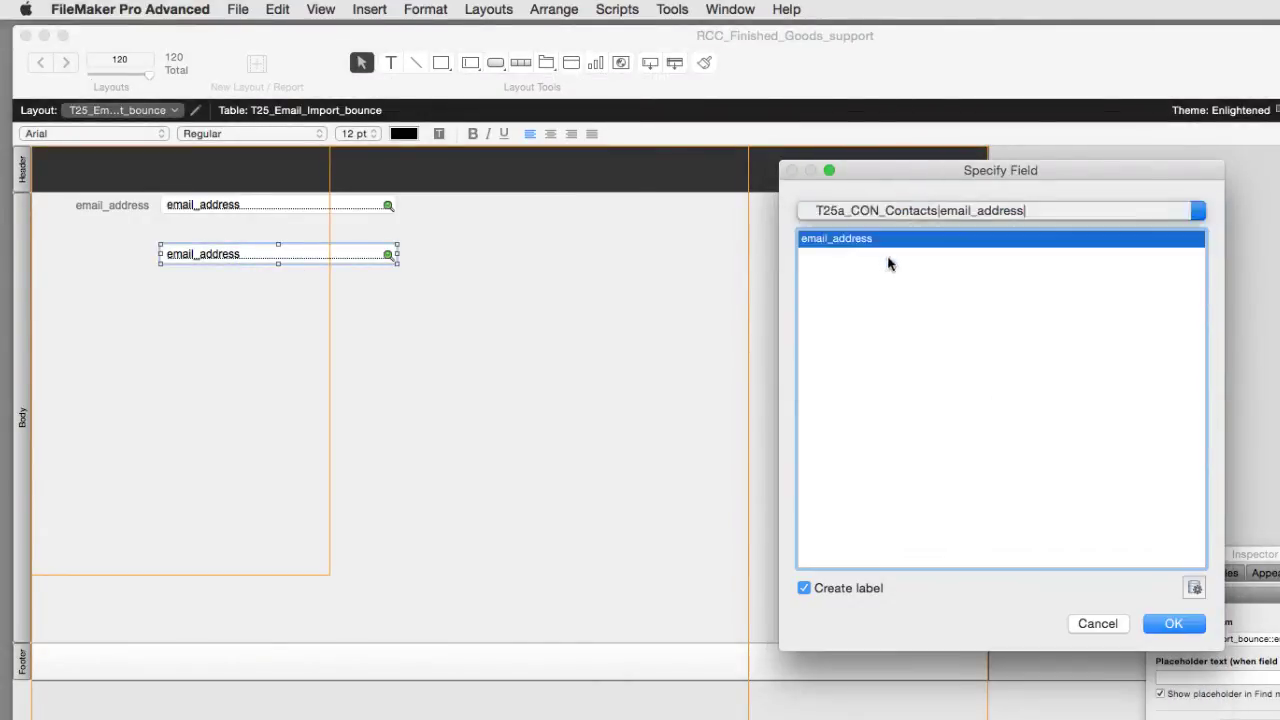
pyautogui.scroll(-3, 894, 380)
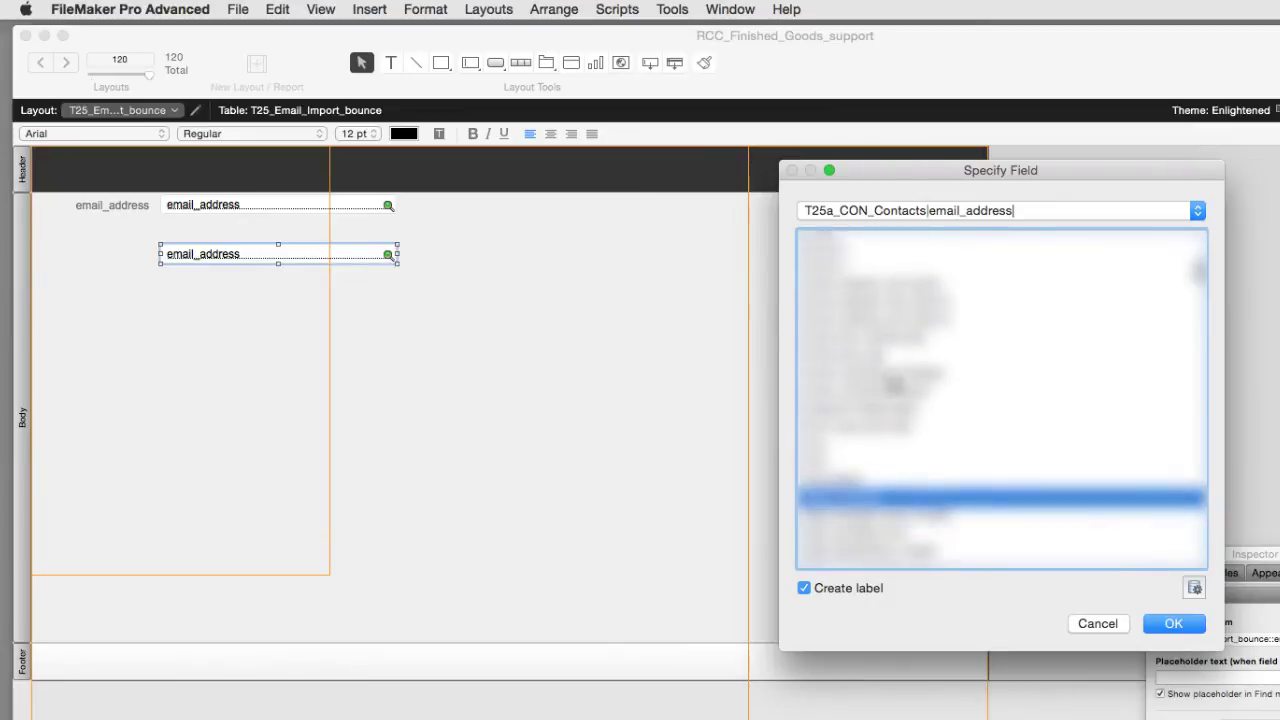
pyautogui.scroll(-3, 894, 380)
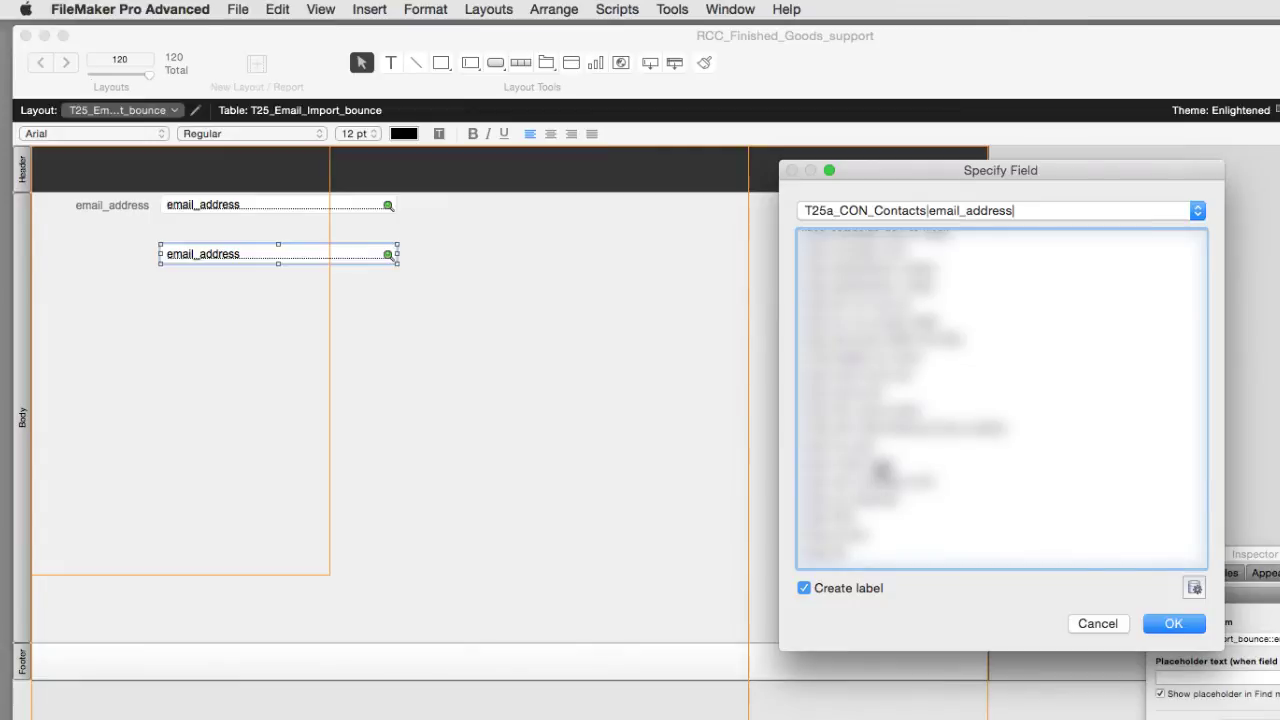
pyautogui.doubleClick(880, 470)
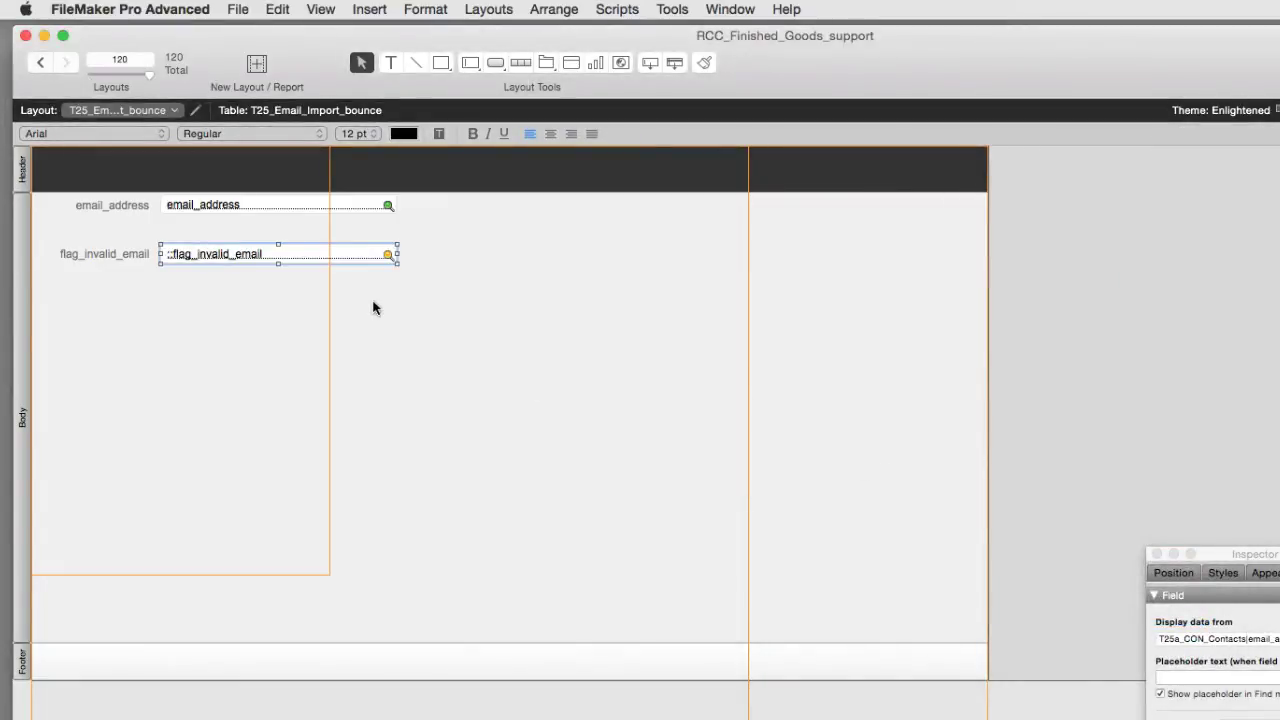
# Return the layout to browsing the records and widen the flag_invalid_email column to fit its full heading.
pyautogui.press('super+i')
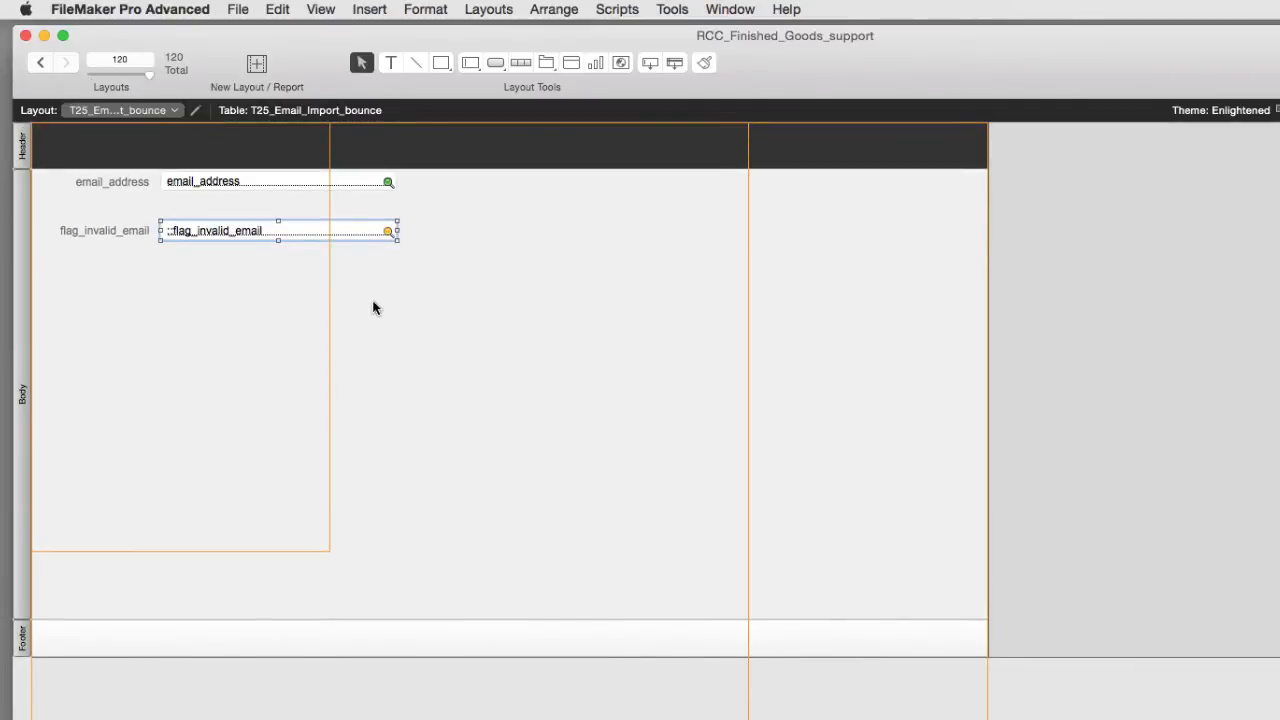
pyautogui.press('super+b')
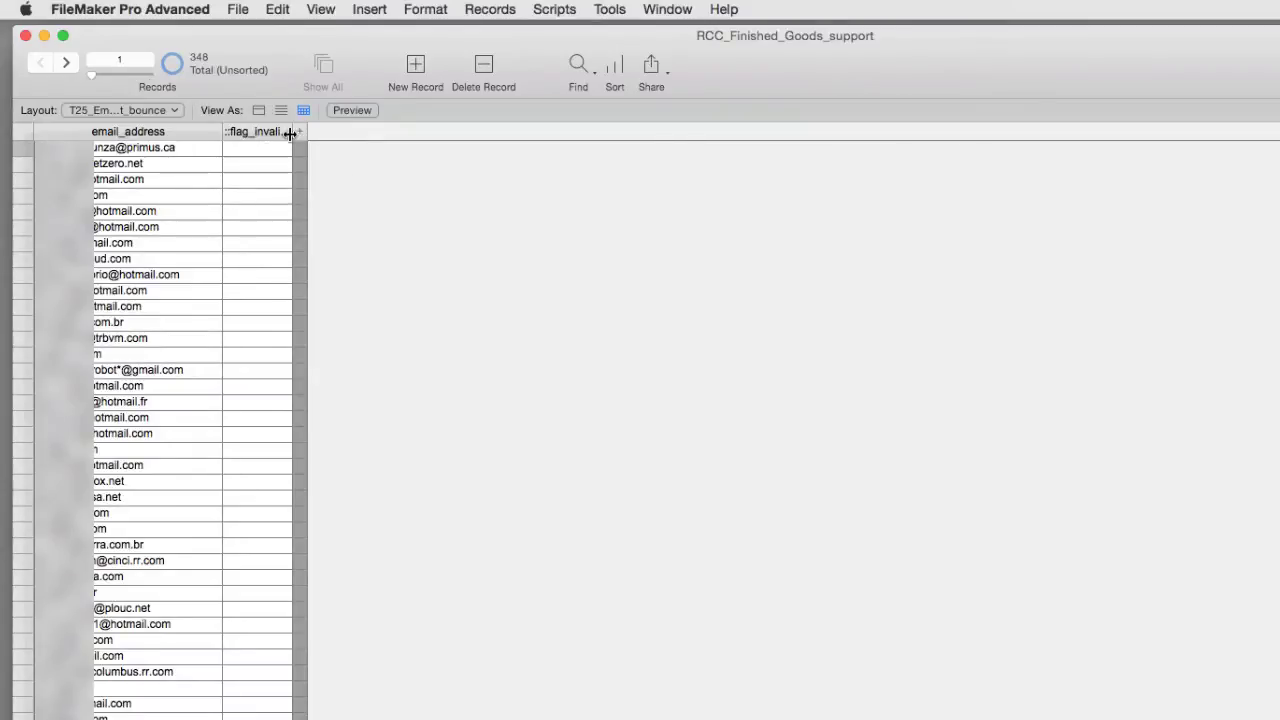
pyautogui.moveTo(291, 125); pyautogui.dragTo(375, 134)
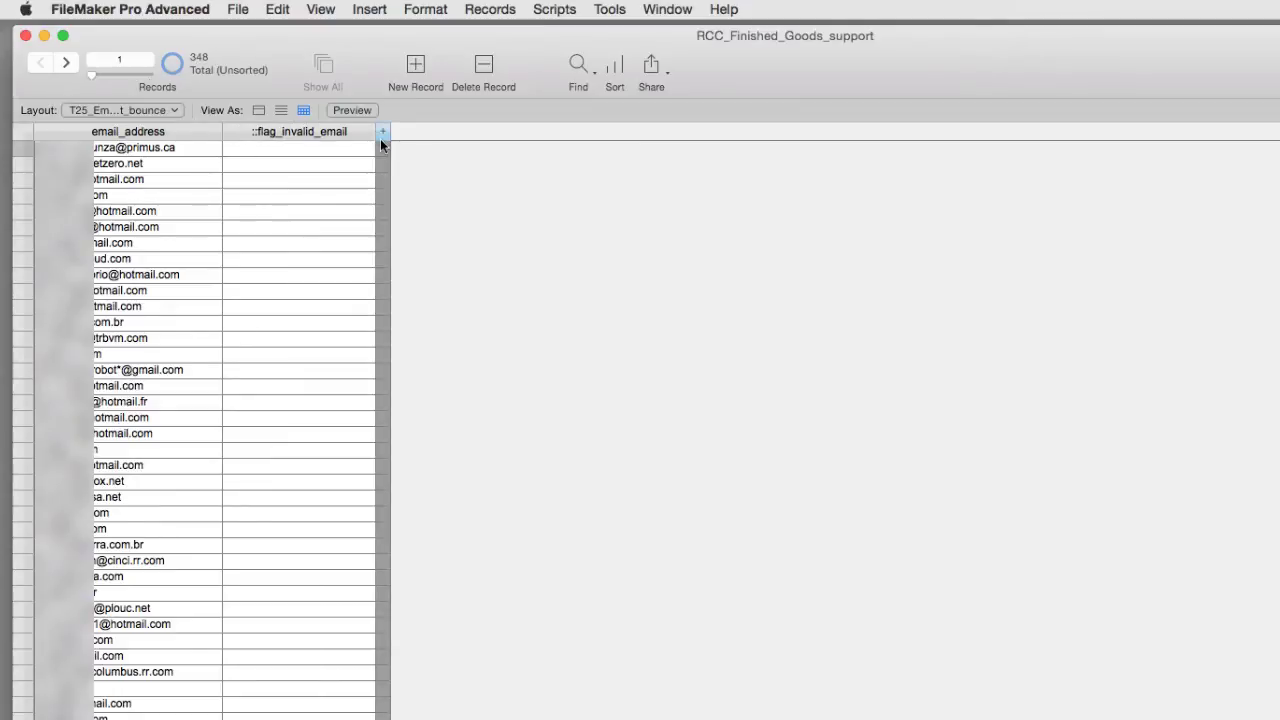
# Enter the first record's email_address cell, turn on the Script Debugger and place its window beside the records table.
pyautogui.click(167, 146)
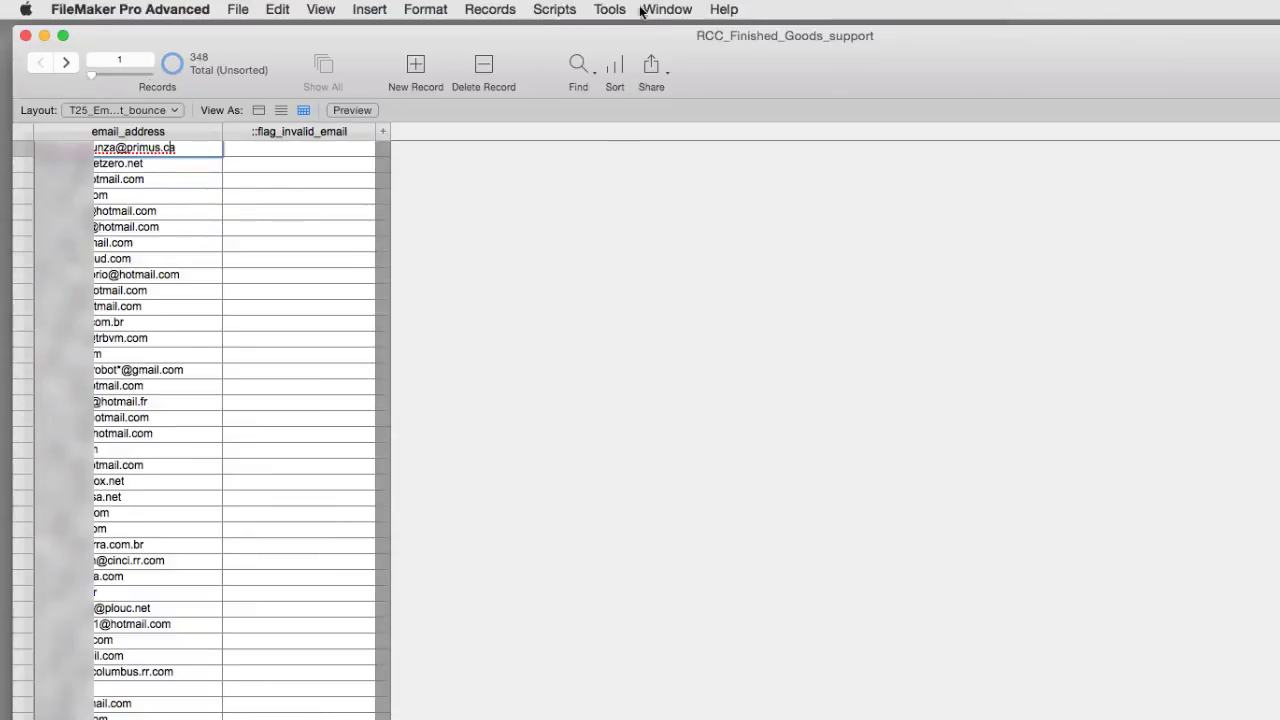
pyautogui.click(600, 10)
pyautogui.click(640, 31)
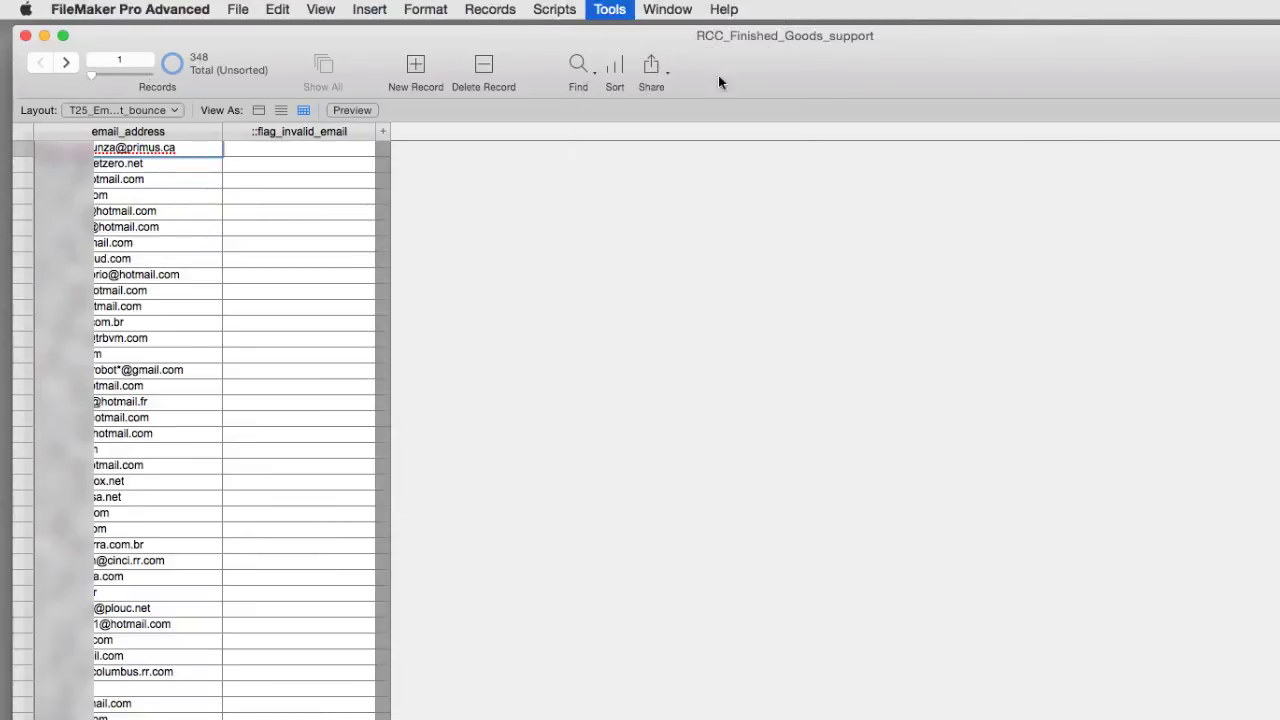
pyautogui.moveTo(1138, 318); pyautogui.dragTo(1076, 102)
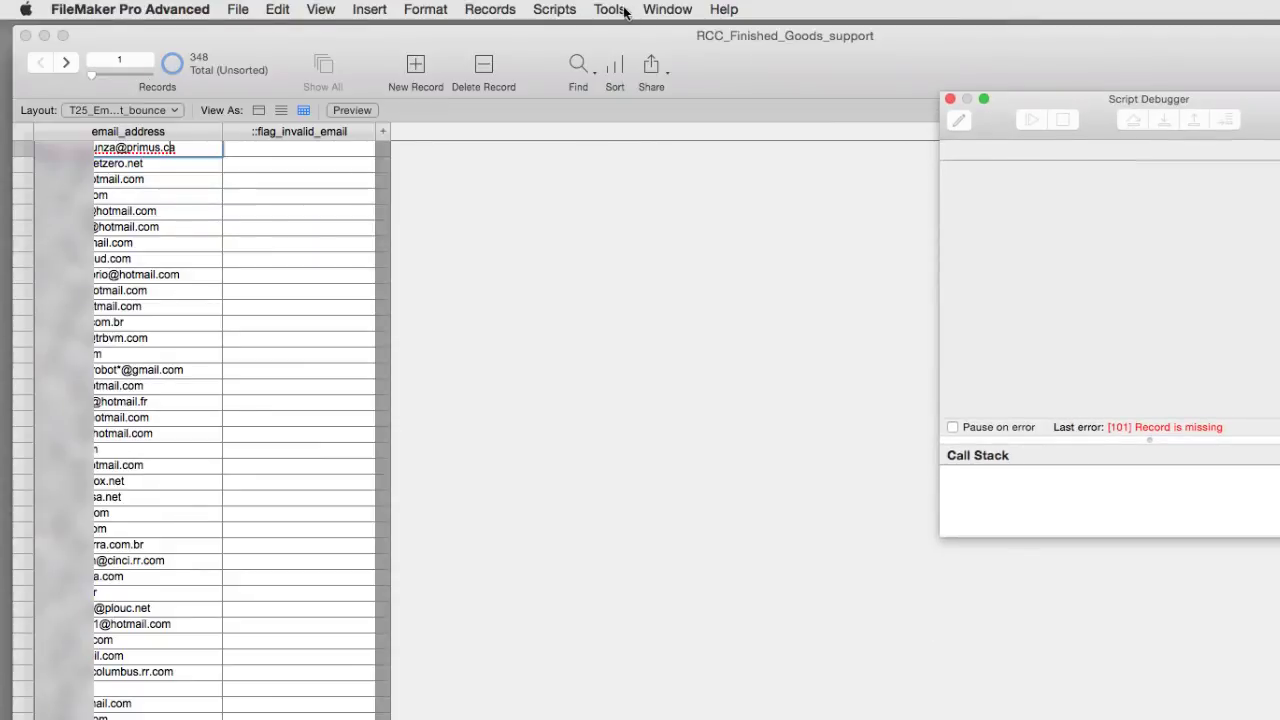
# Run the Mark Emails_from_bounced_Email_Import_Layout script in the debugger and step through its first loop pass, flagging the second record.
pyautogui.click(554, 9)
pyautogui.click(846, 190)
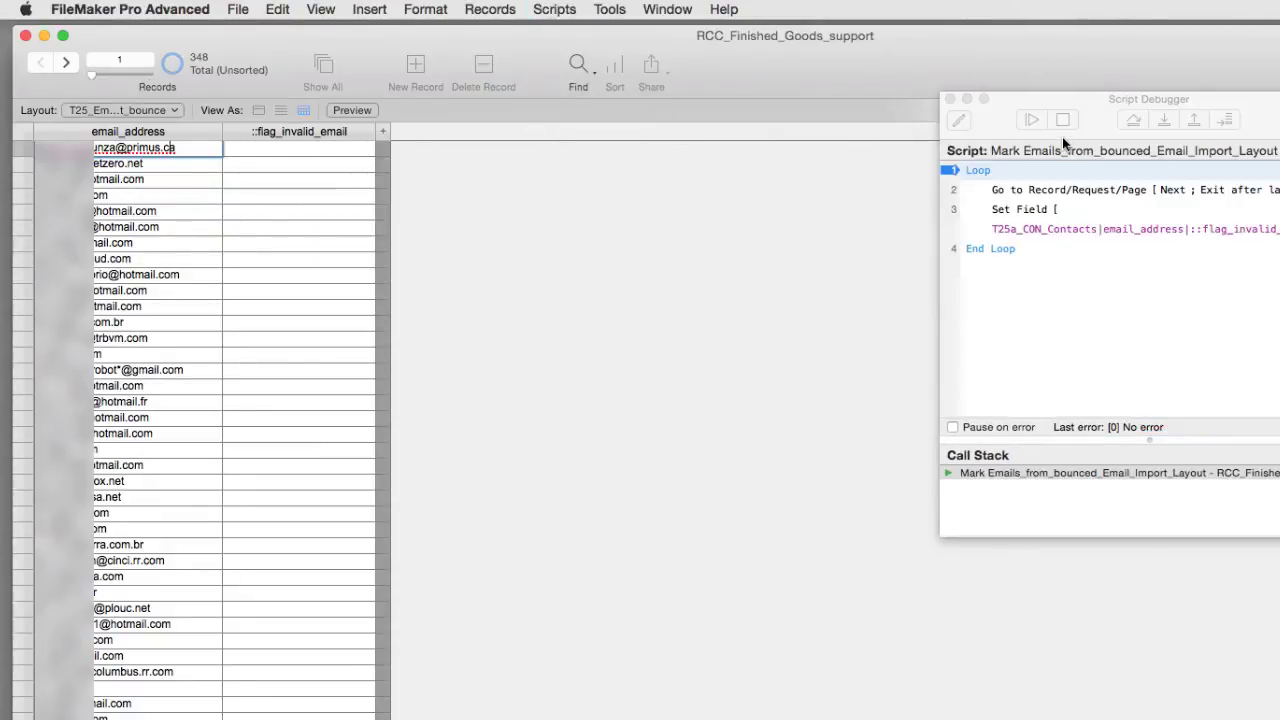
pyautogui.click(1163, 121)
pyautogui.click(1161, 121)
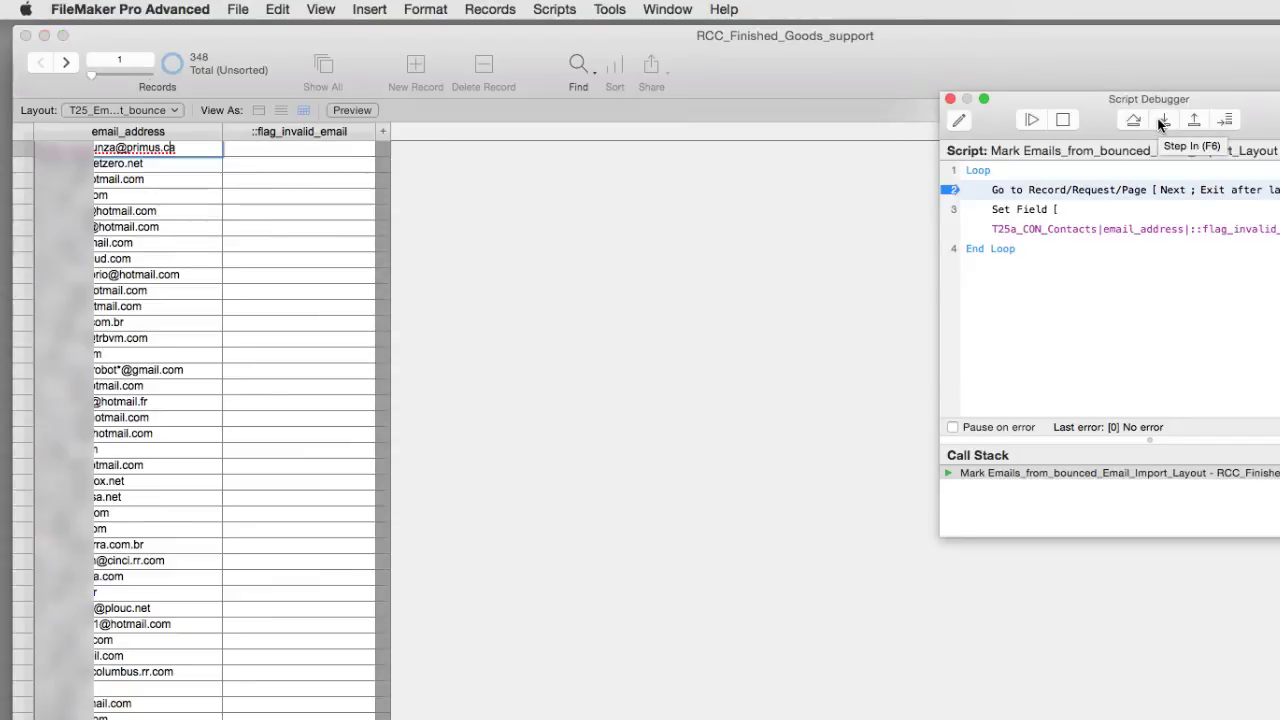
pyautogui.click(1161, 121)
pyautogui.click(1161, 121)
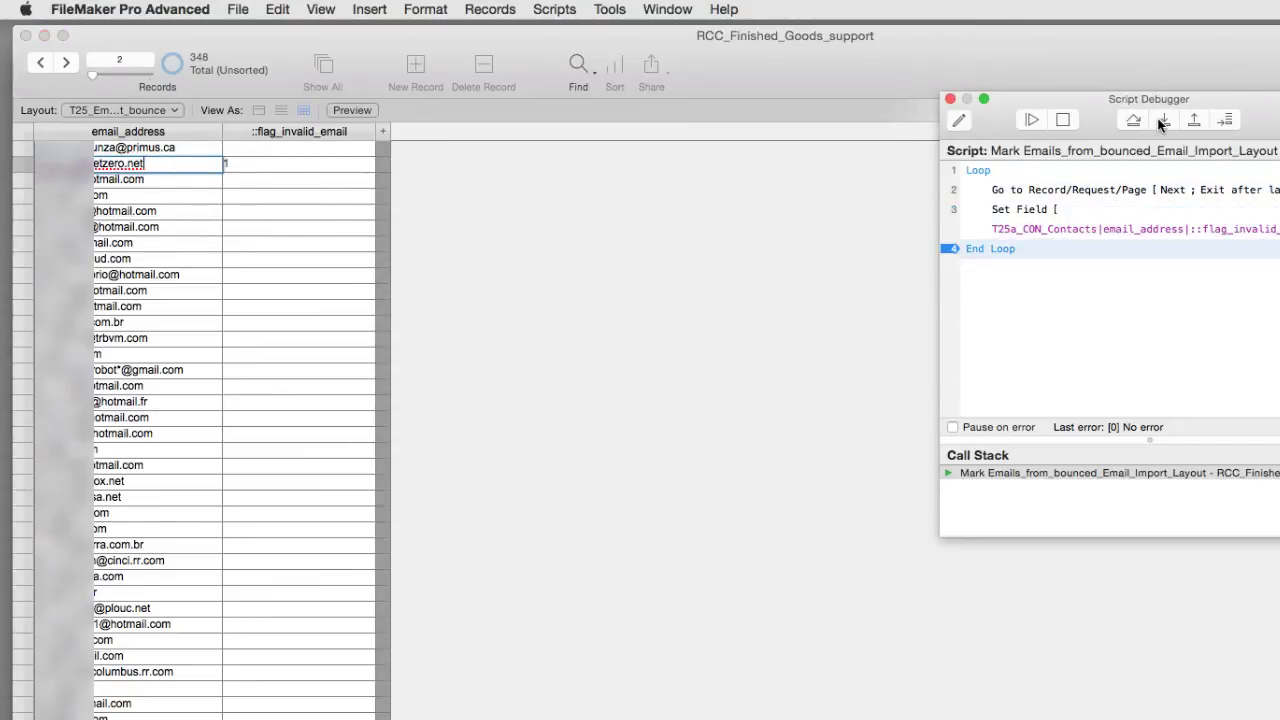
# Step through the loop passes that flag records 3 to 7, then let the script run on without stepping.
pyautogui.click(1161, 121)
pyautogui.click(1161, 121)
pyautogui.click(1161, 121)
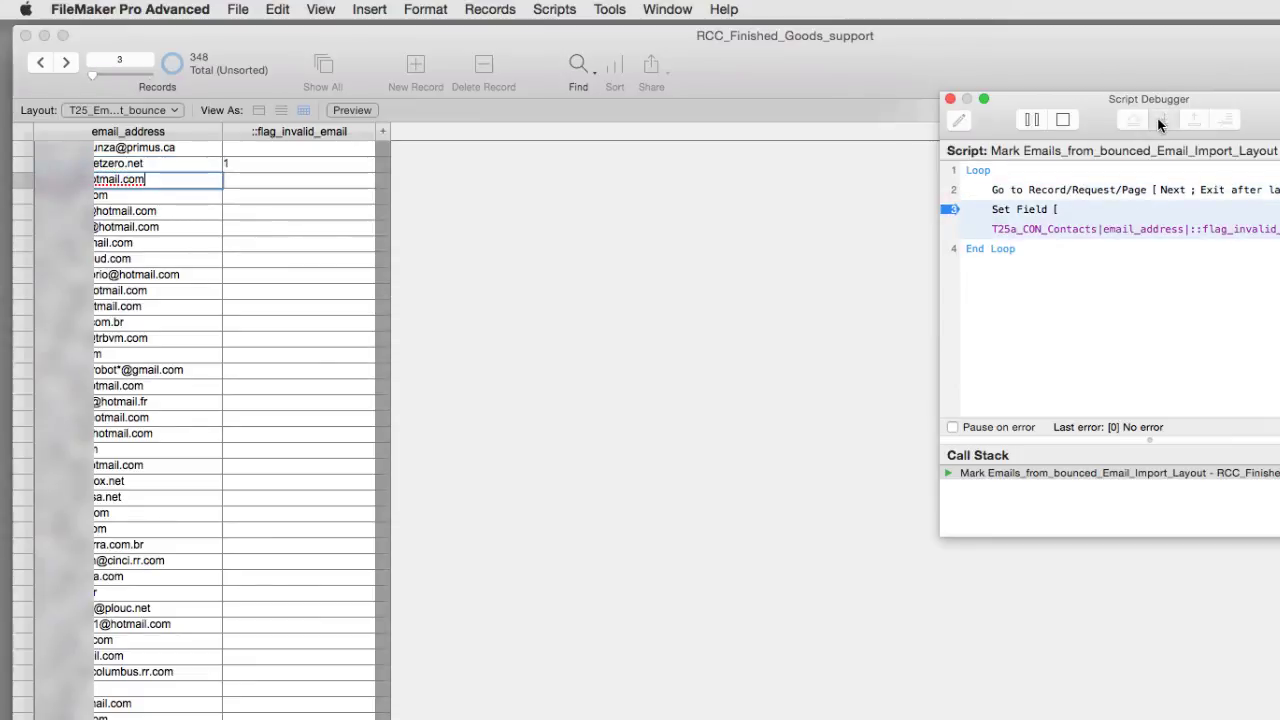
pyautogui.click(1161, 121)
pyautogui.click(1161, 121)
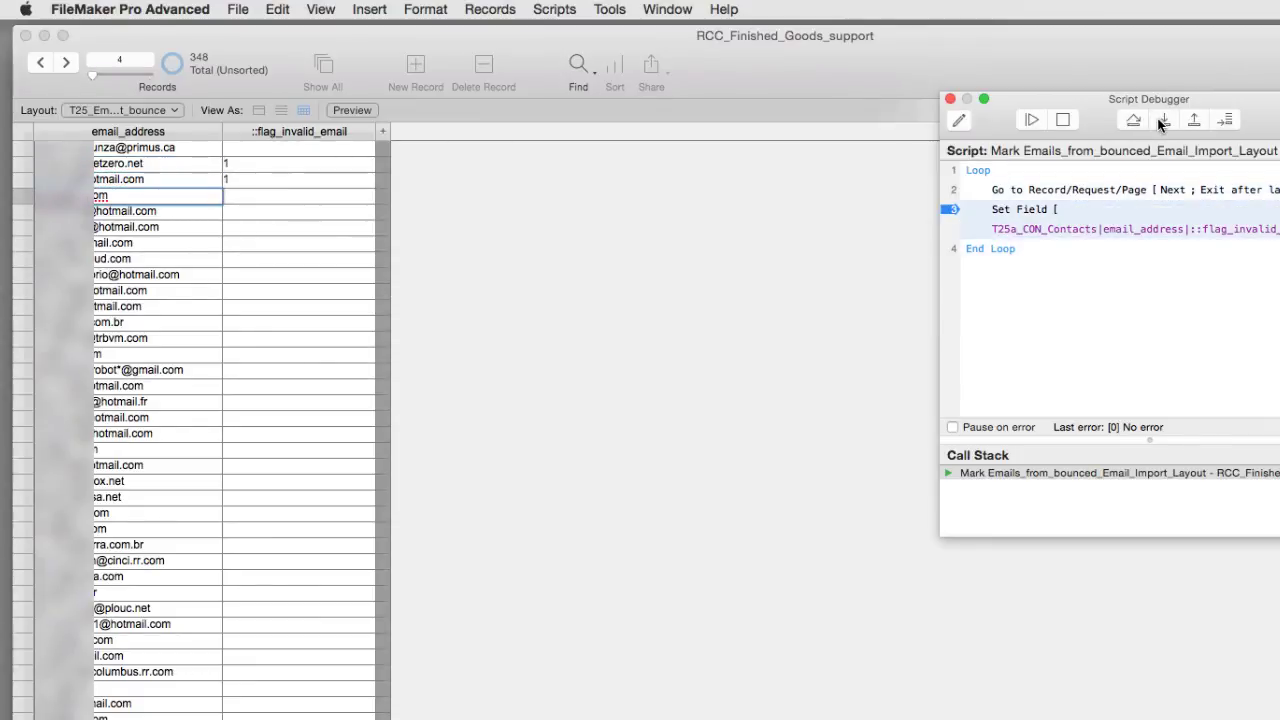
pyautogui.click(1160, 121)
pyautogui.click(1161, 121)
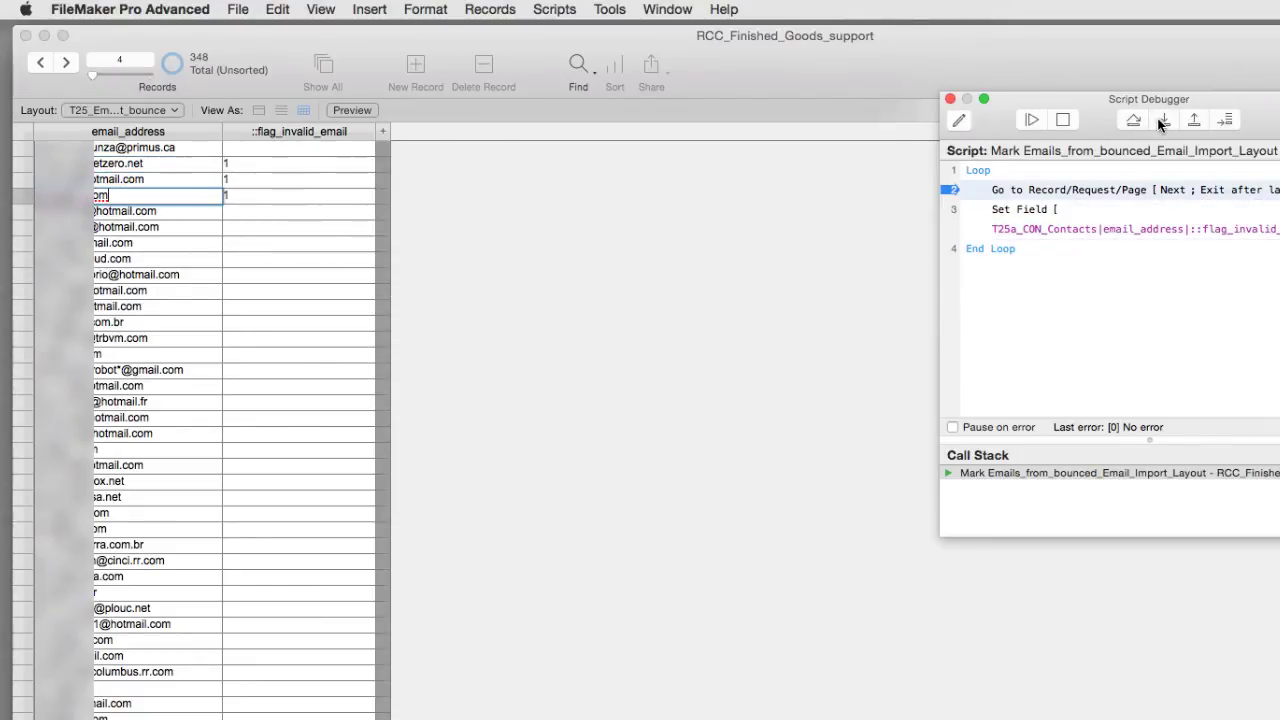
pyautogui.click(1161, 121)
pyautogui.click(1161, 121)
pyautogui.click(1161, 121)
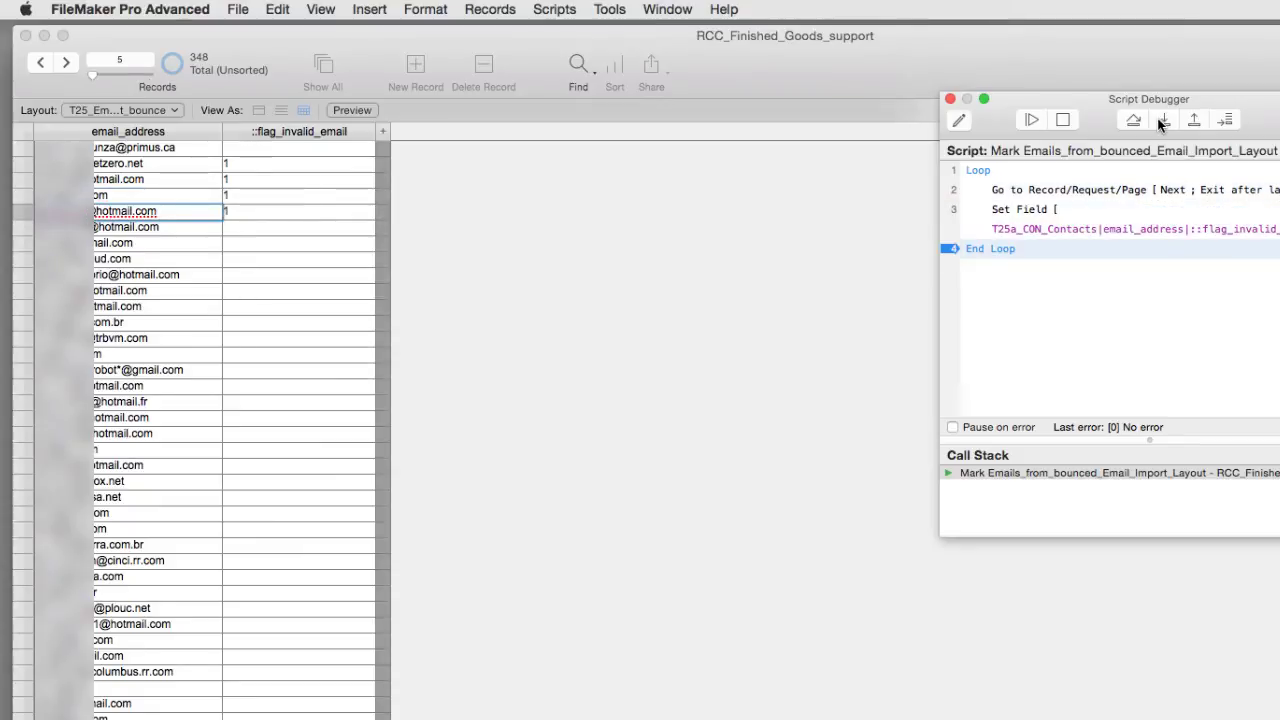
pyautogui.click(1161, 121)
pyautogui.click(1161, 121)
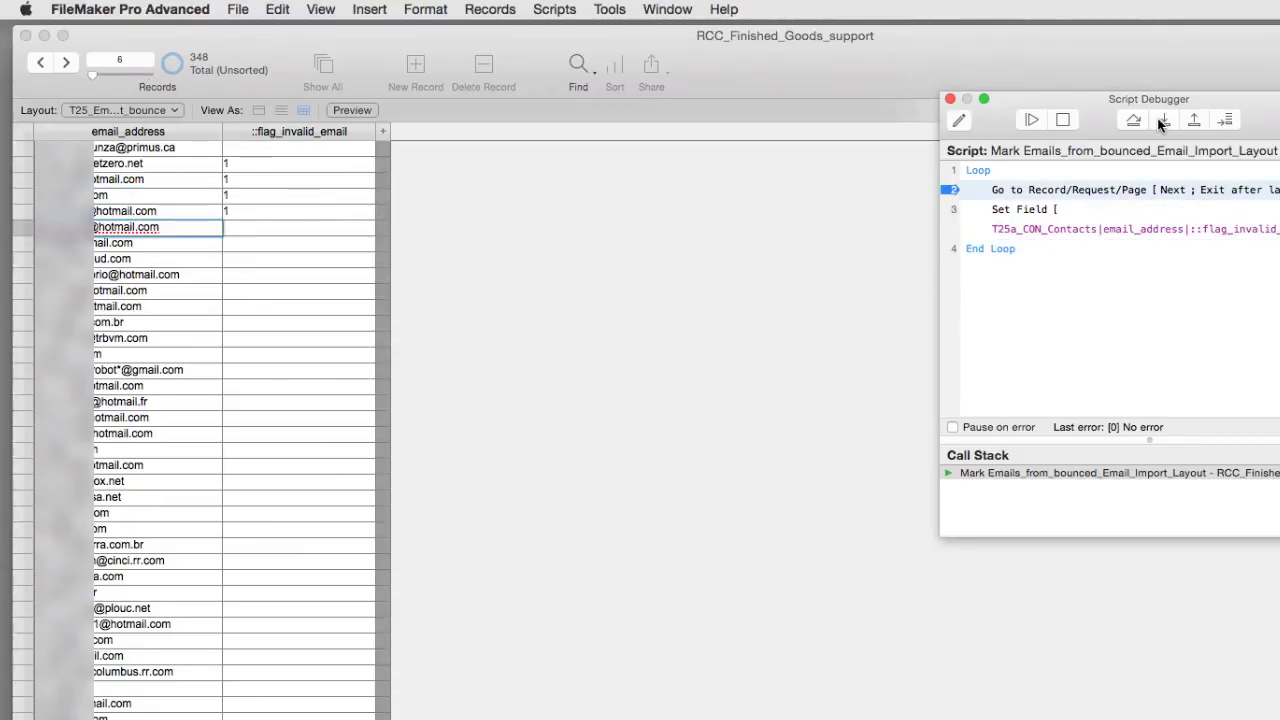
pyautogui.click(1161, 121)
pyautogui.click(1161, 121)
pyautogui.click(1161, 121)
pyautogui.click(1161, 121)
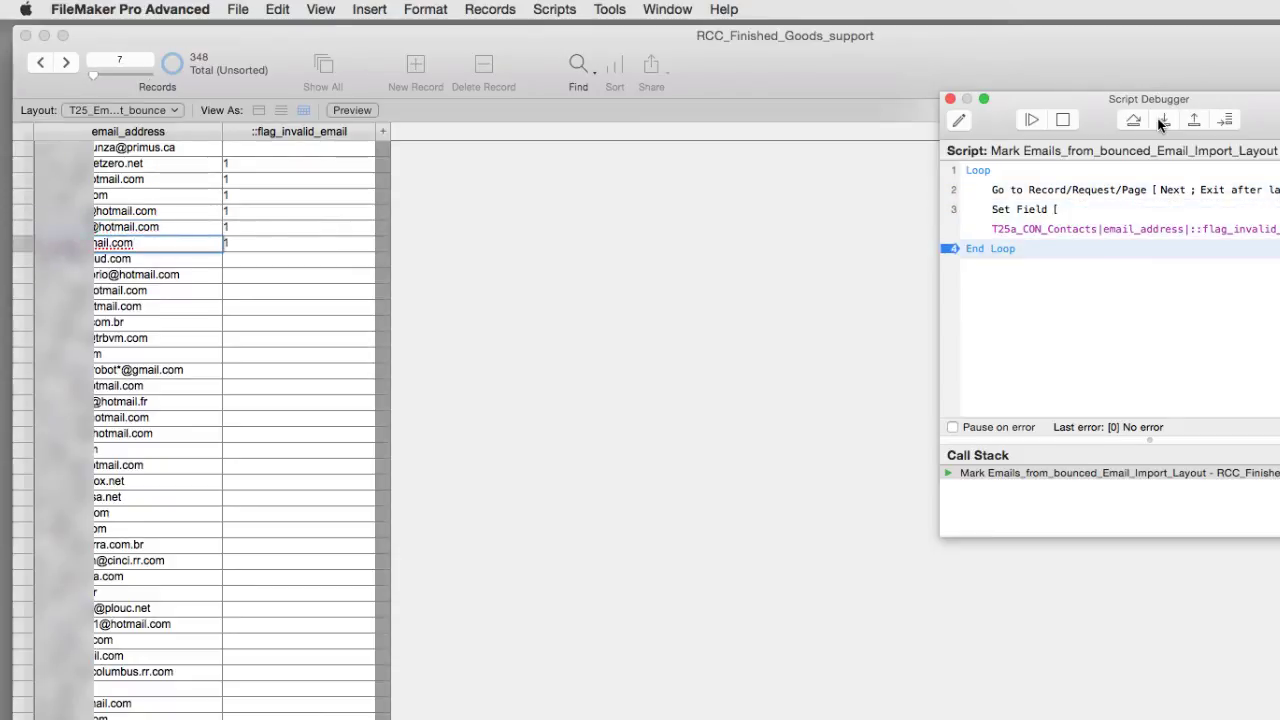
pyautogui.click(1161, 121)
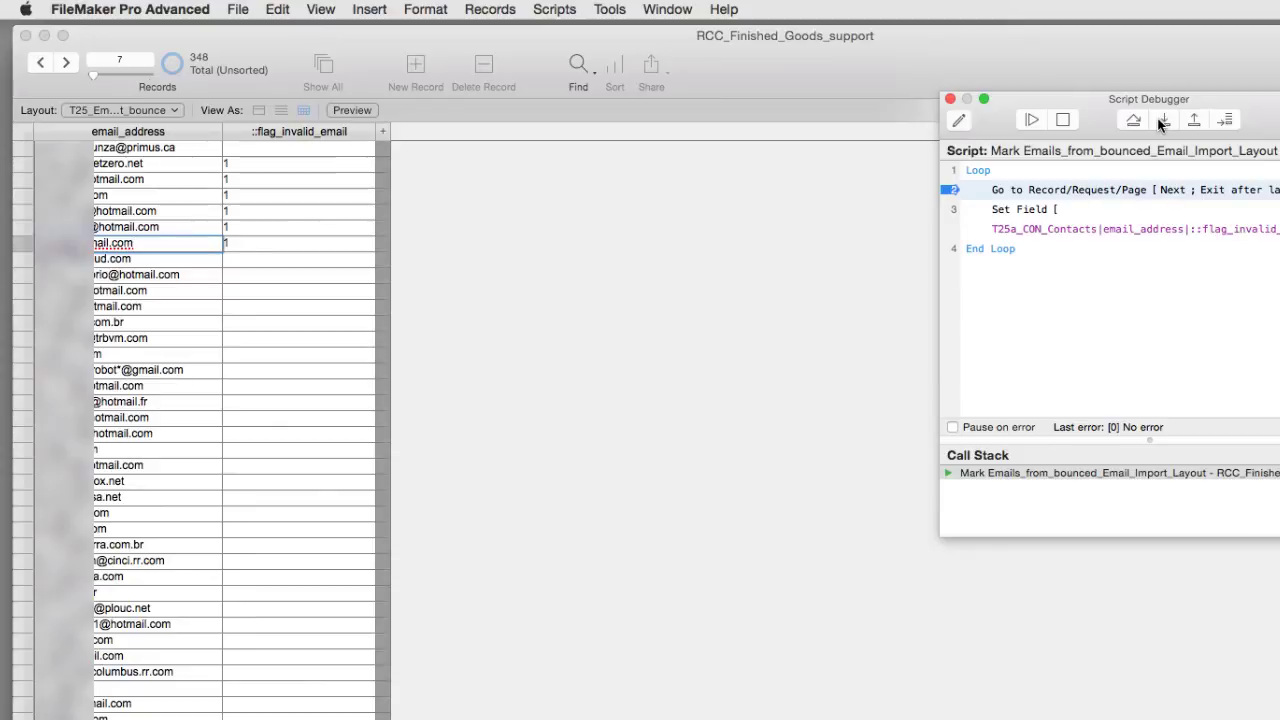
pyautogui.click(1032, 120)
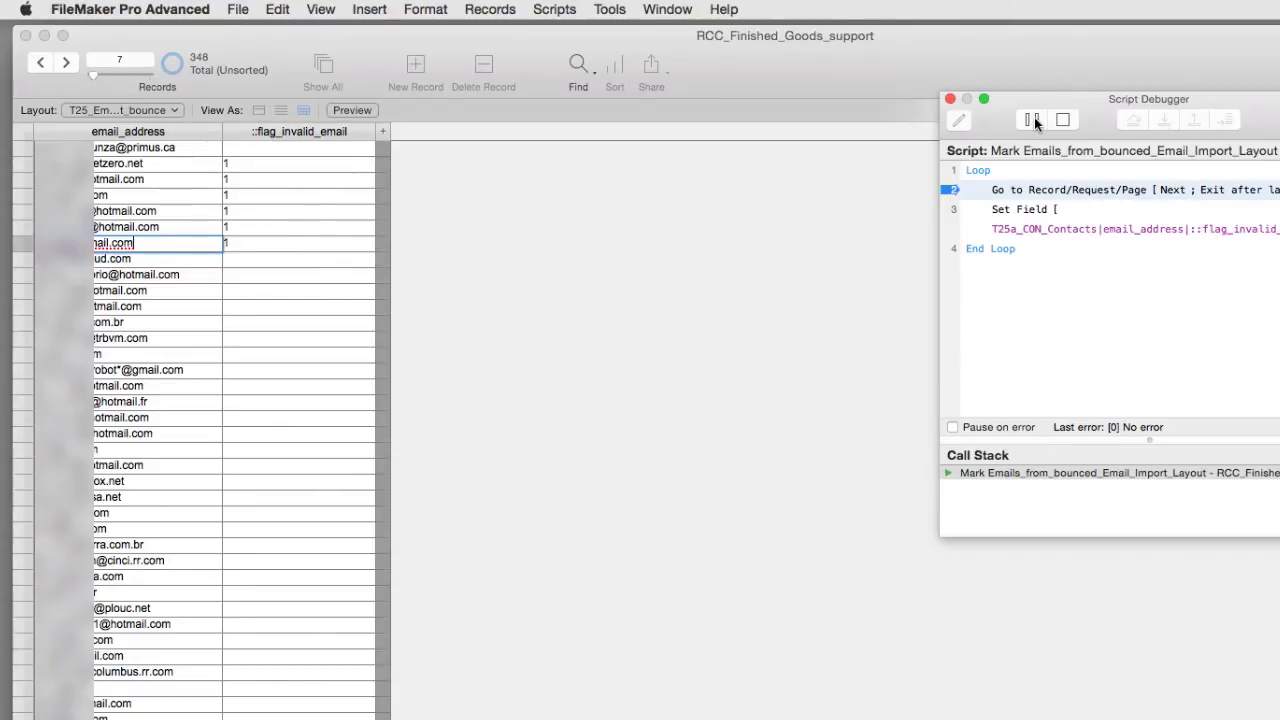